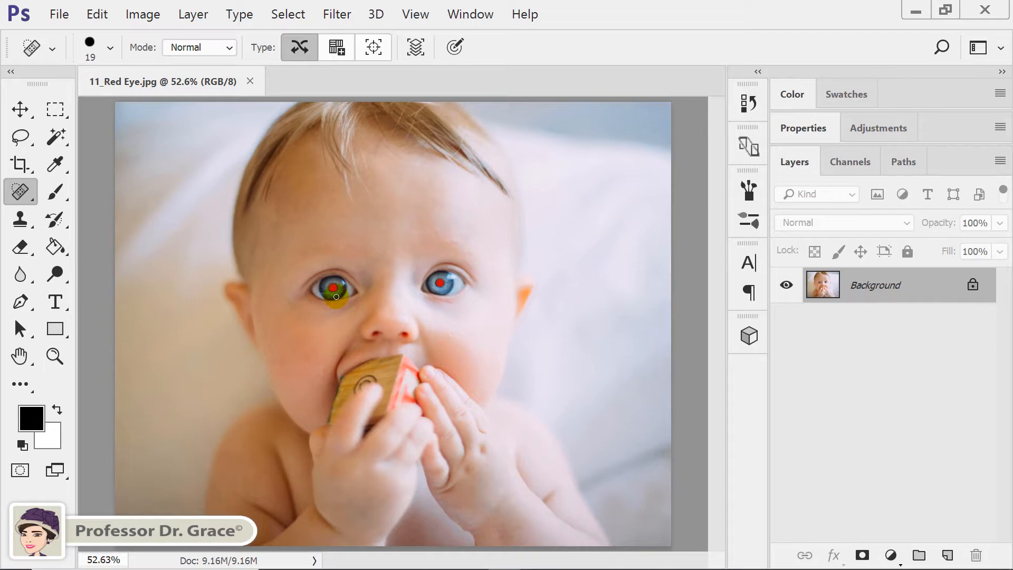
Correct the red pupils in both of the baby's eyes with the Red Eye tool
key(ctrl+plus)
key(ctrl+plus)
key(ctrl+plus)
key(ctrl+plus)
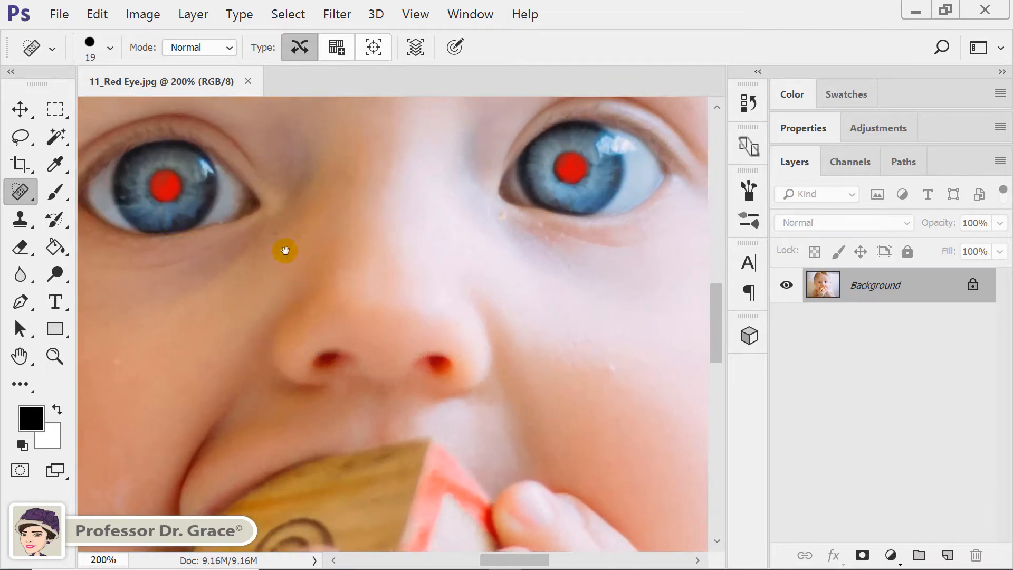
drag(285, 250, 312, 318)
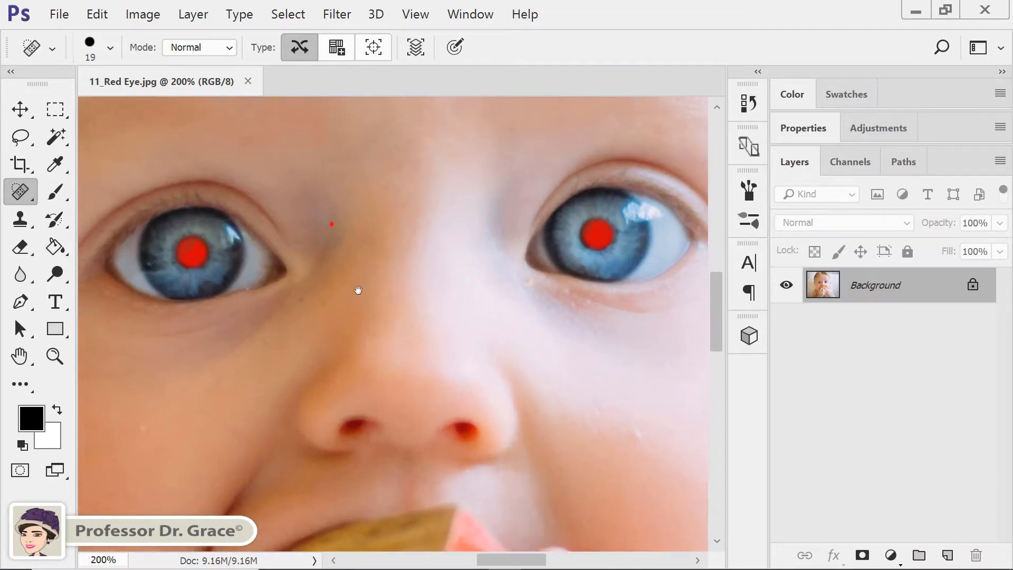
right_click(27, 196)
click(106, 271)
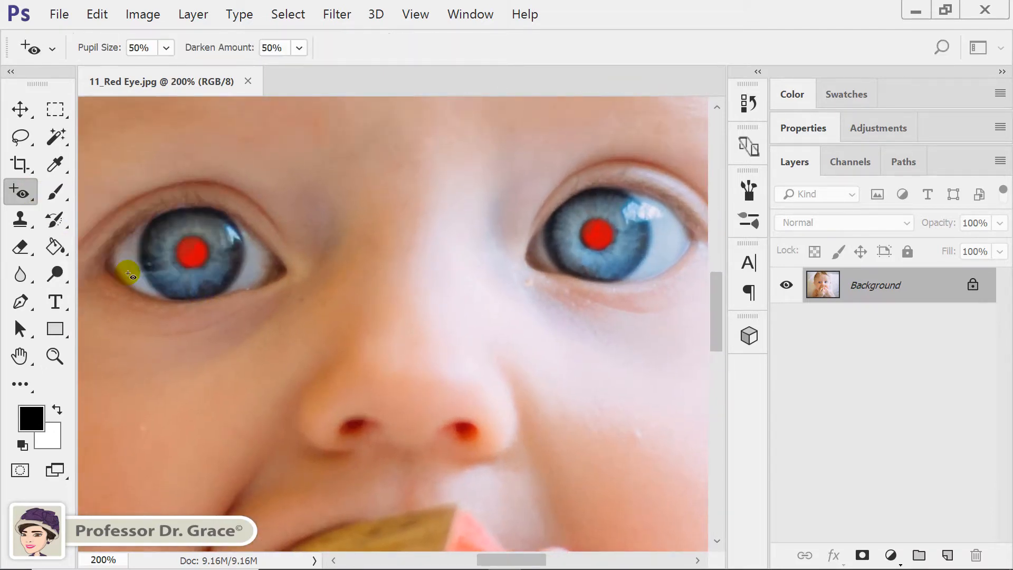
click(200, 250)
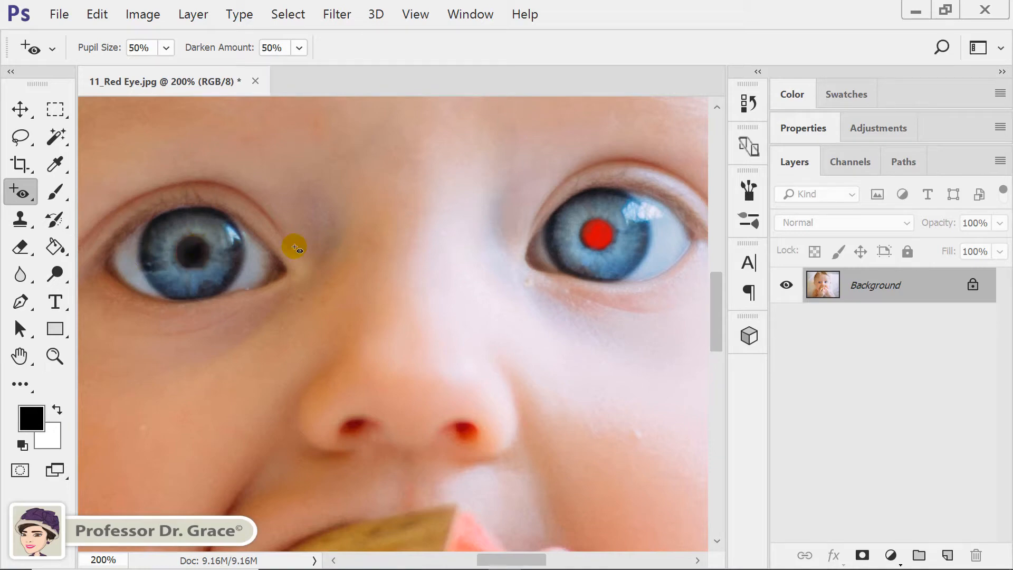
click(597, 238)
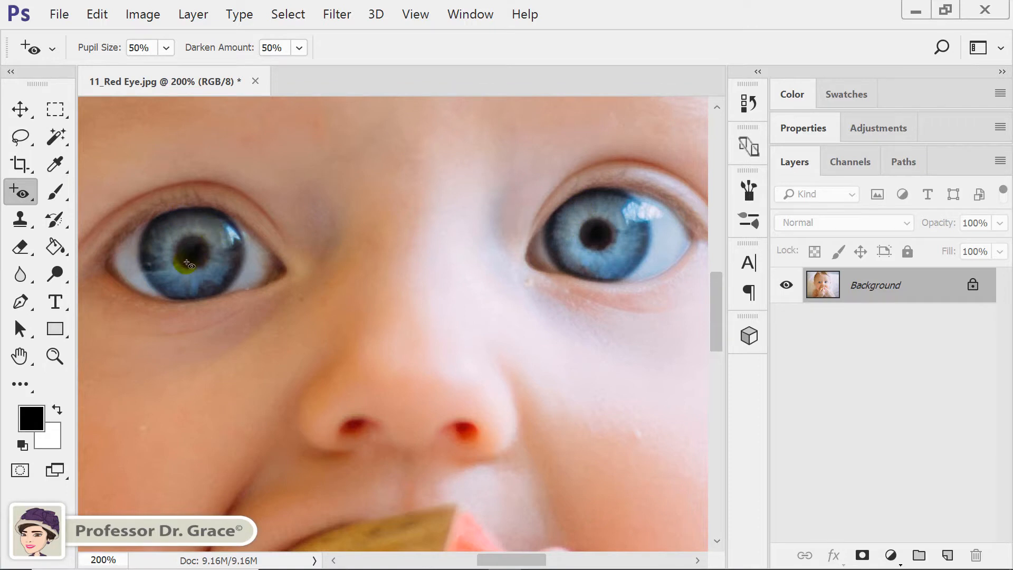
key(ctrl+0)
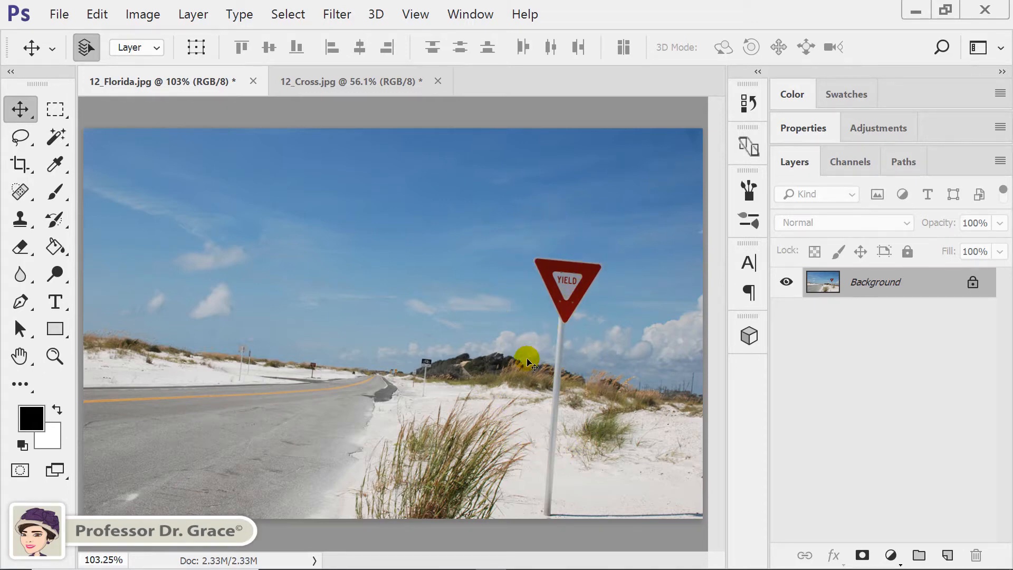
Remove the yield sign's pole and the dark line along the sand's lower edge with straight Spot Healing Brush strokes
click(30, 194)
drag(29, 193, 106, 193)
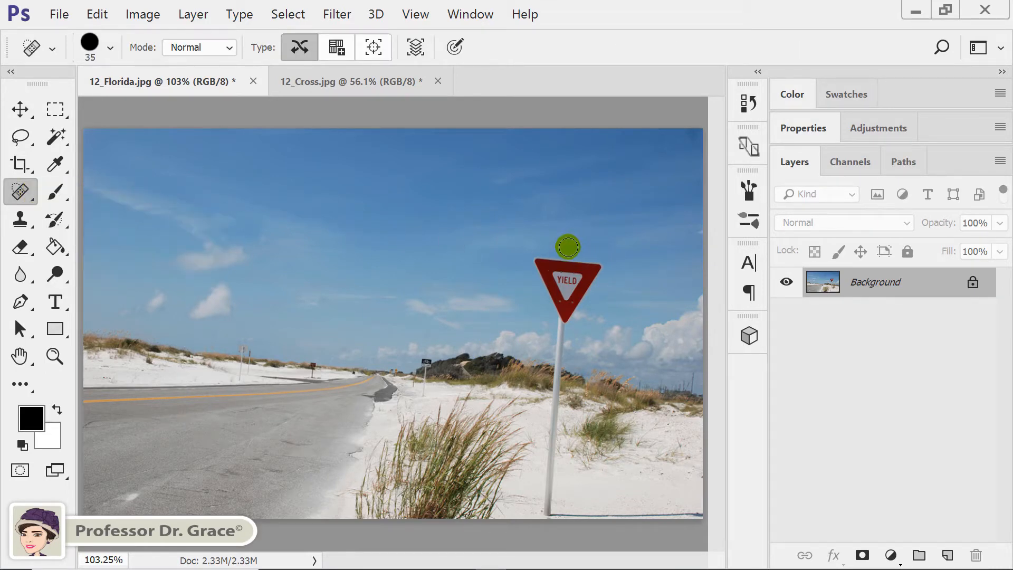
click(568, 247)
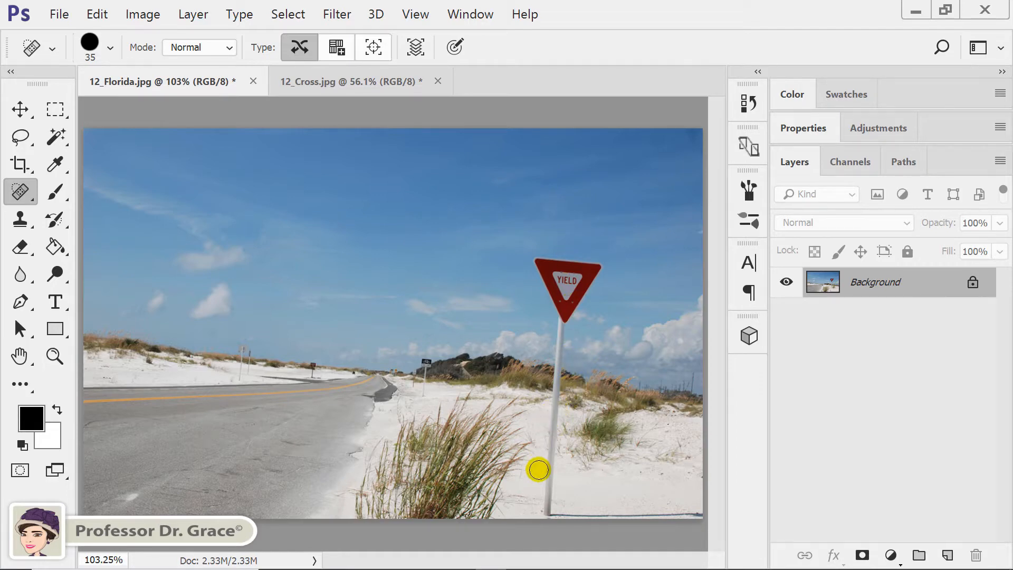
key(shift)
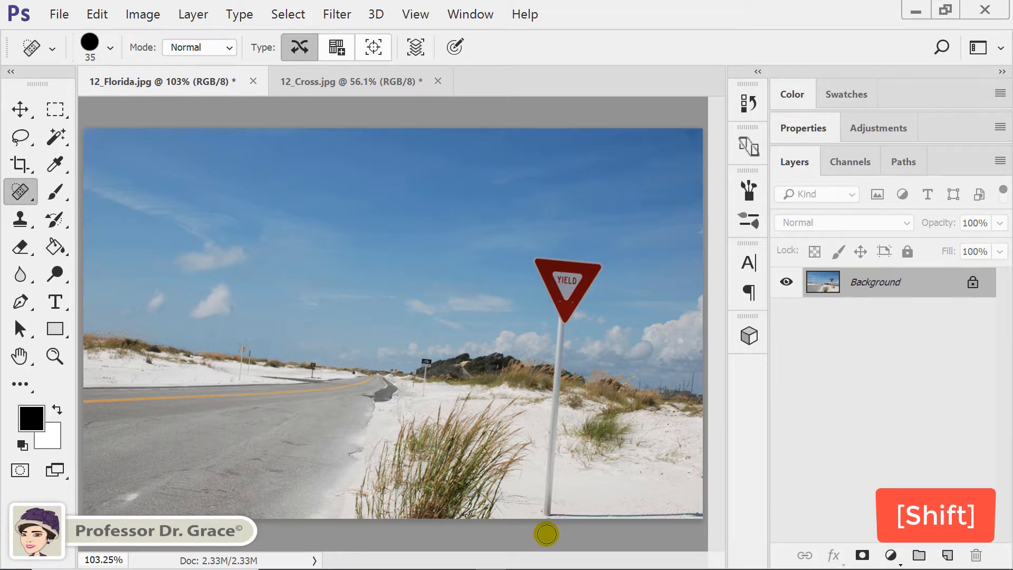
shift+click(546, 534)
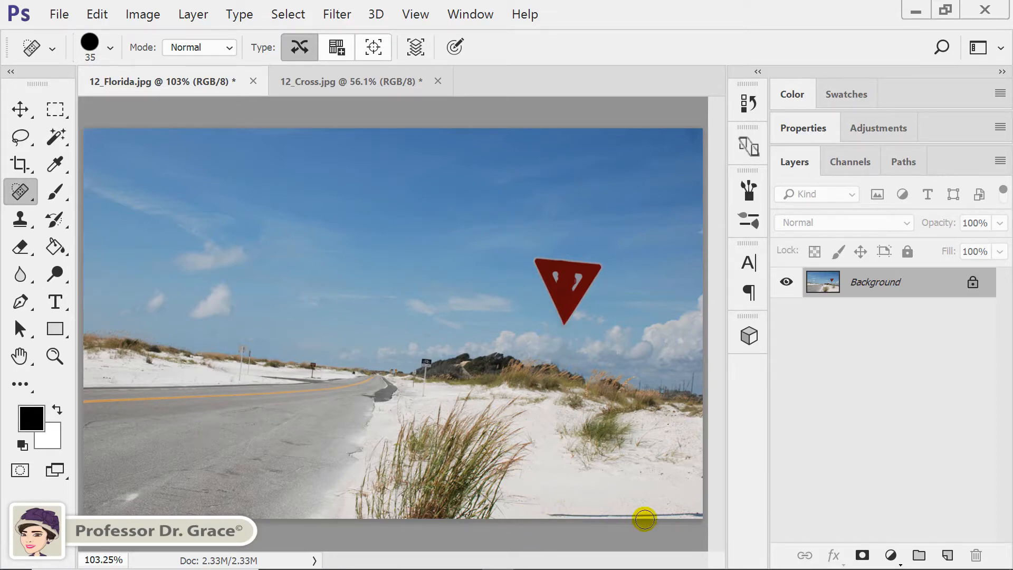
key(shift)
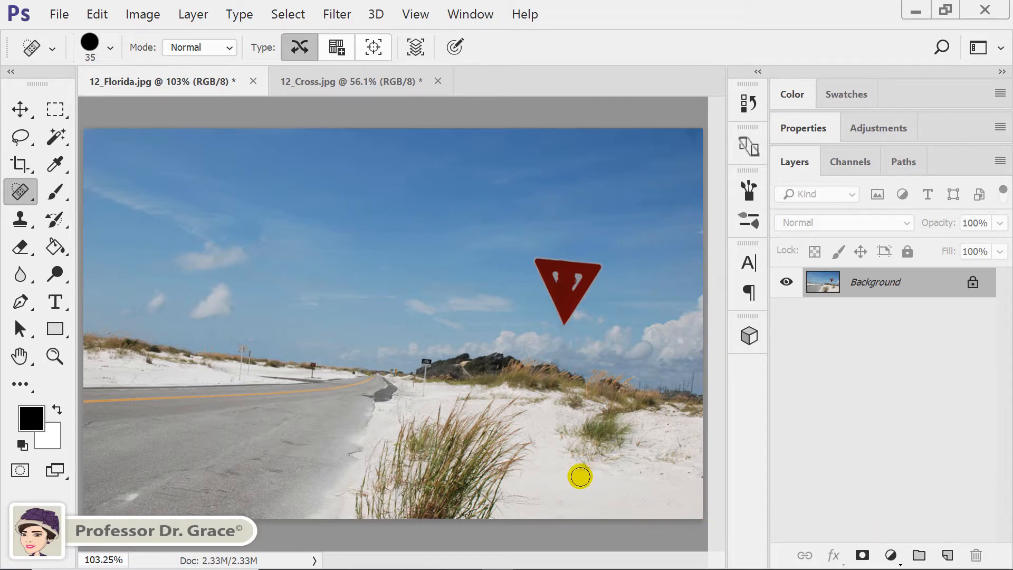
Select the red triangular sign by outlining it loosely with the Lasso tool
click(20, 139)
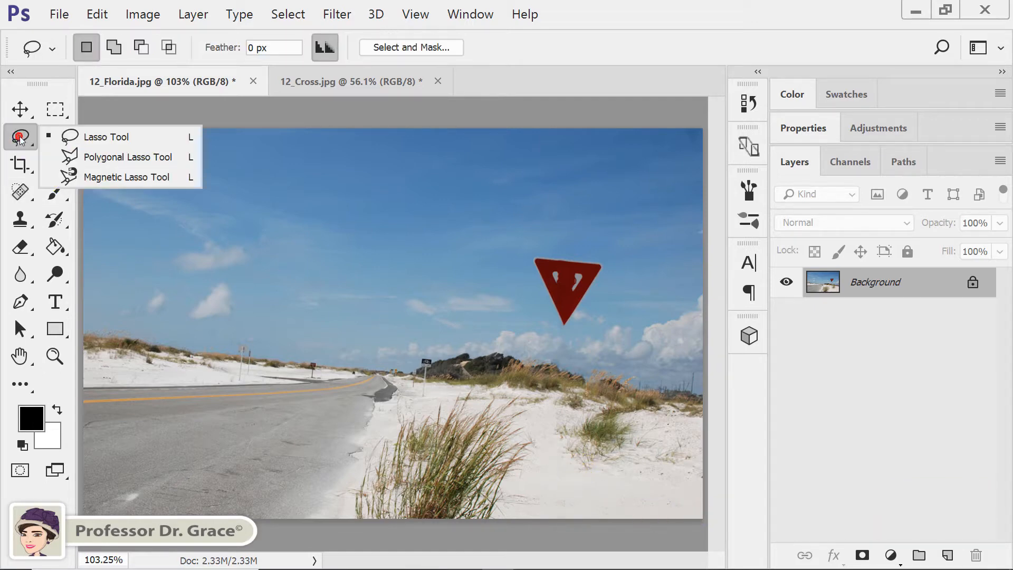
click(87, 140)
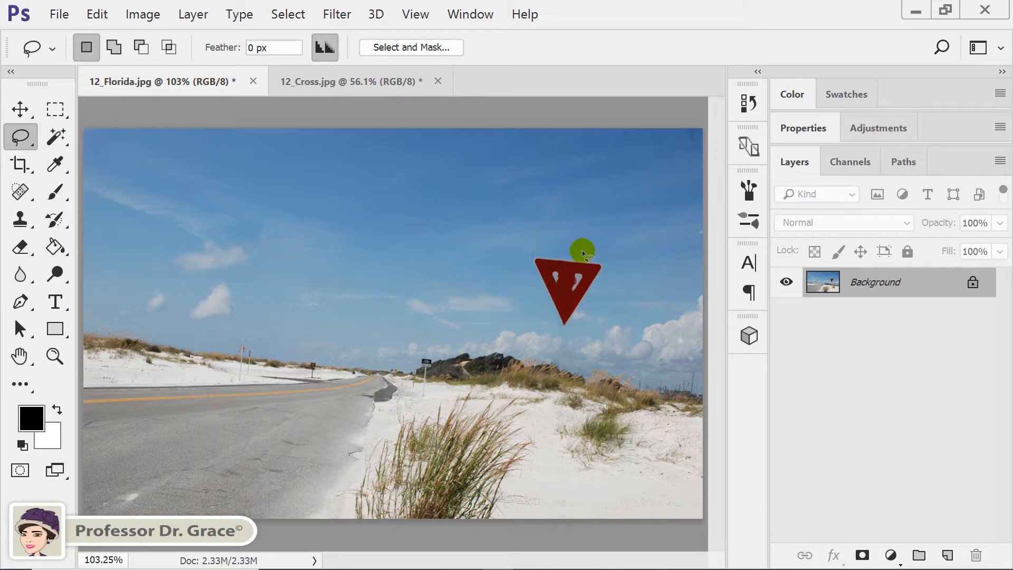
drag(579, 256, 523, 249)
drag(554, 331, 596, 288)
drag(571, 253, 572, 253)
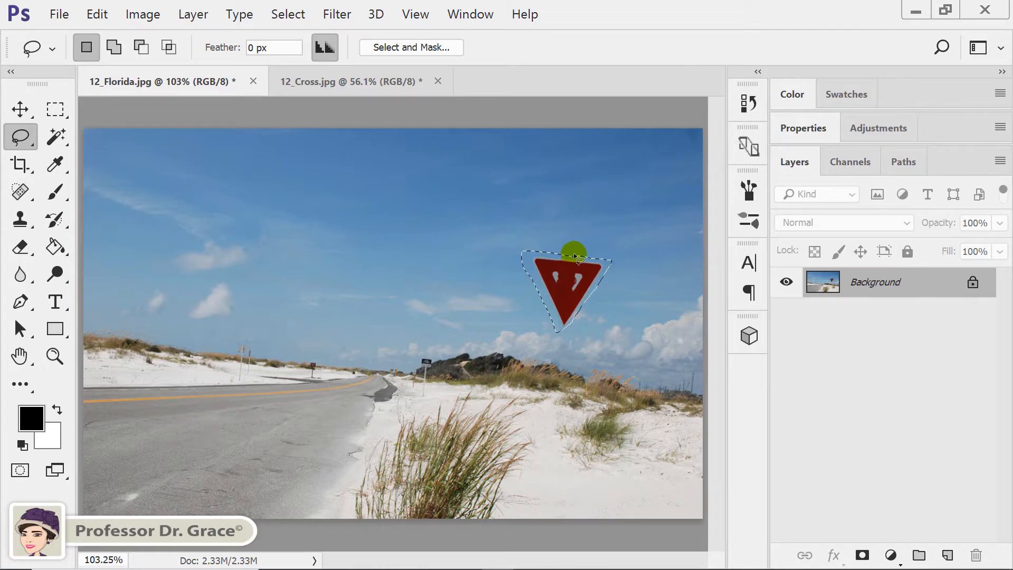
Fill the selected sign area with Content-Aware contents and clear the selection
click(89, 14)
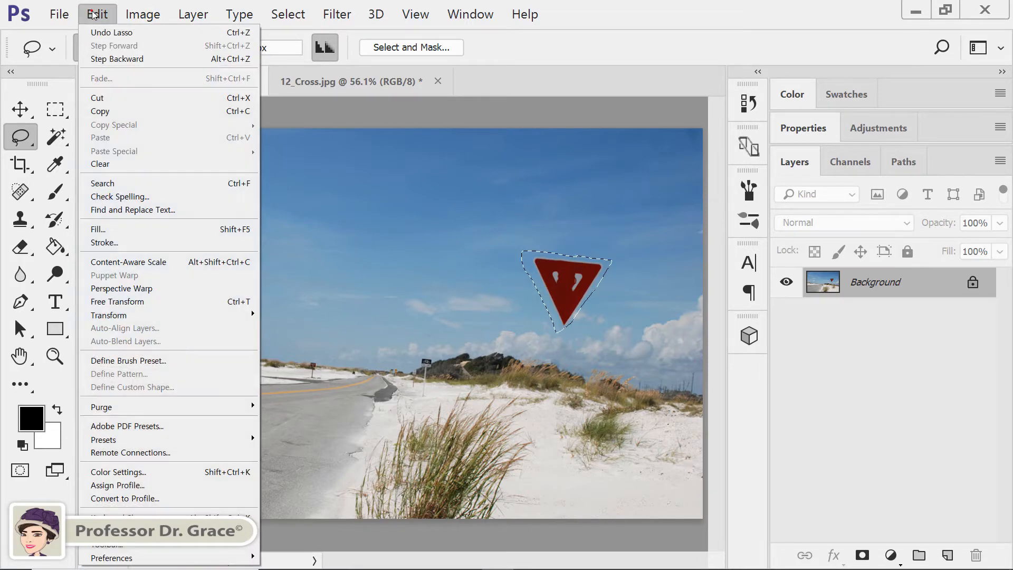
click(152, 229)
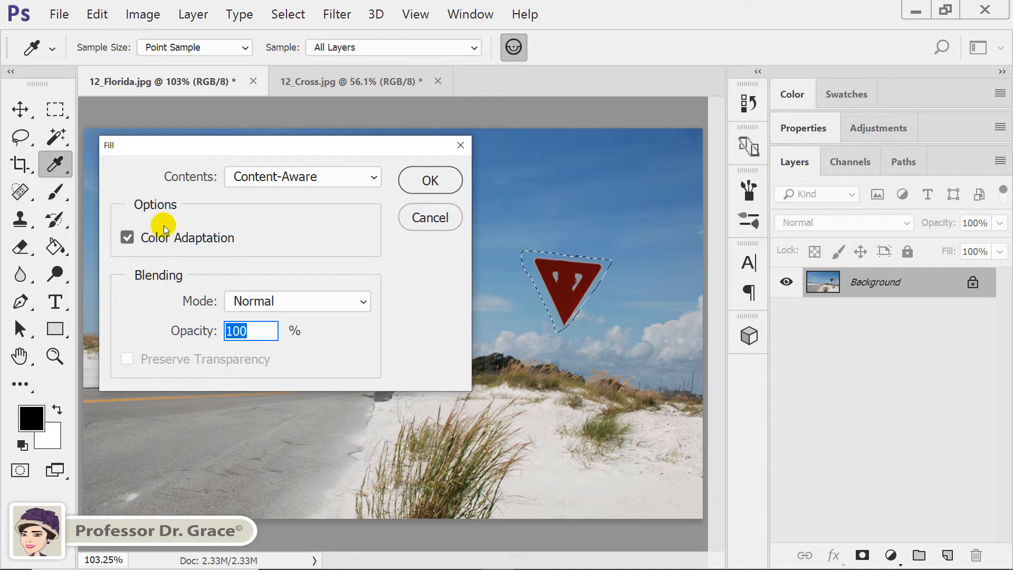
click(309, 176)
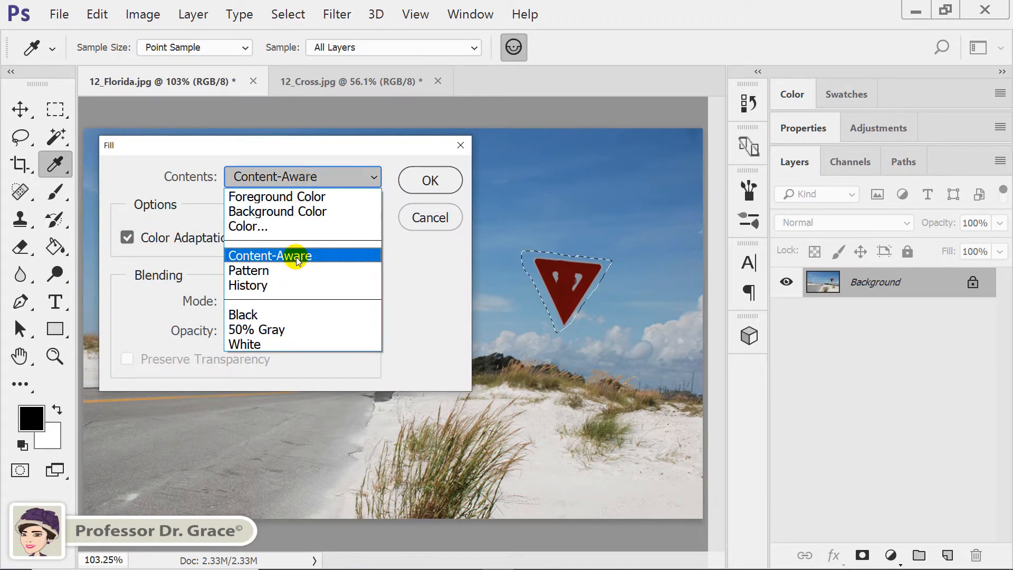
click(323, 254)
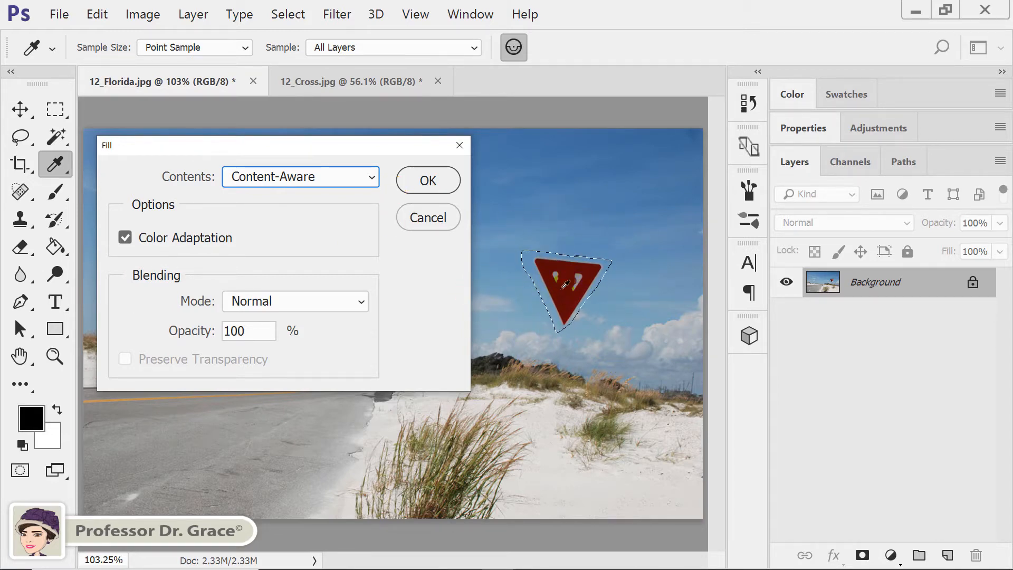
click(435, 180)
key(l)
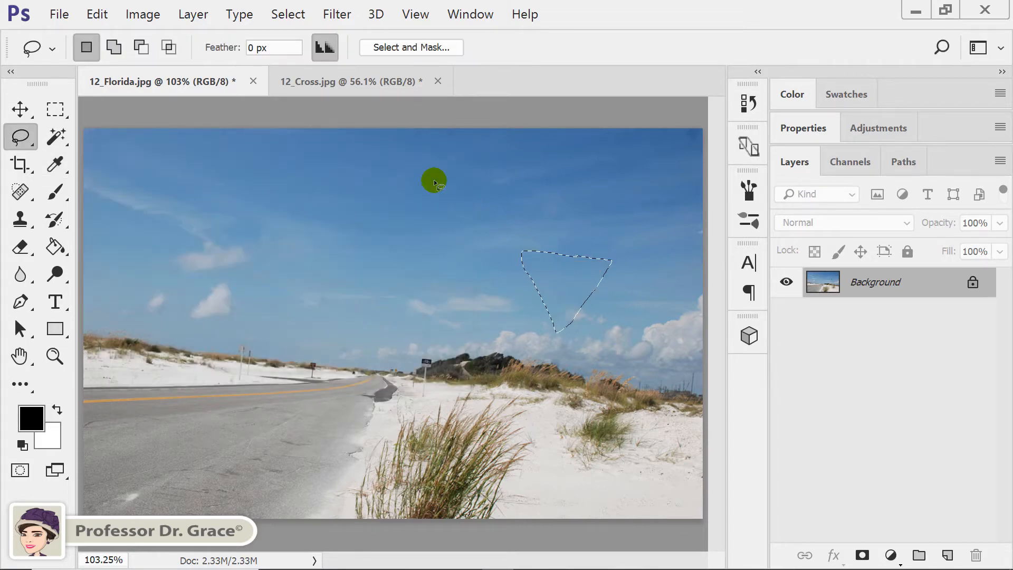
drag(506, 293, 524, 318)
Switch to 12_Cross.jpg with the Spot Healing Brush active and set its brush size to 125 px
drag(31, 196, 31, 197)
click(103, 195)
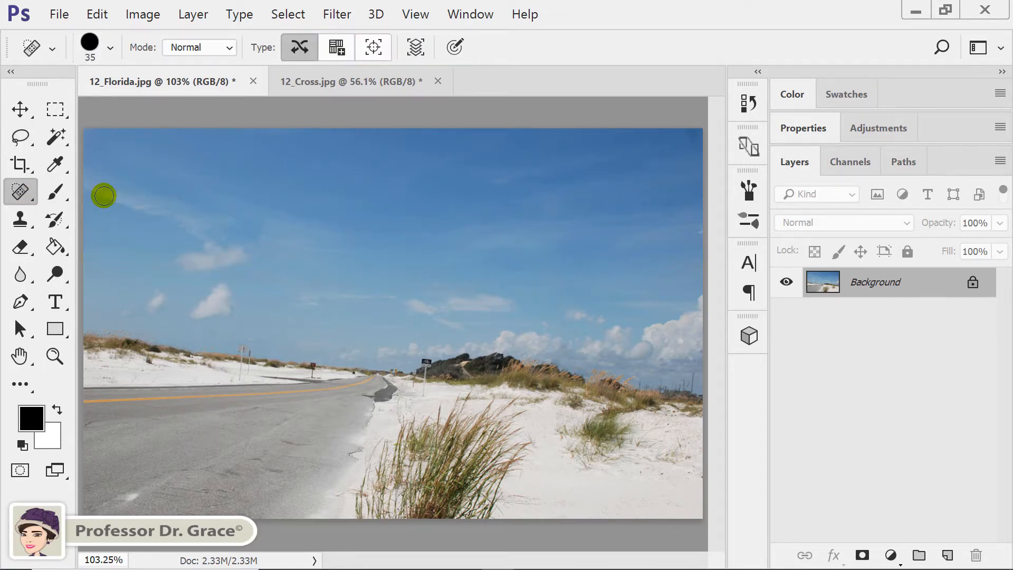
click(363, 87)
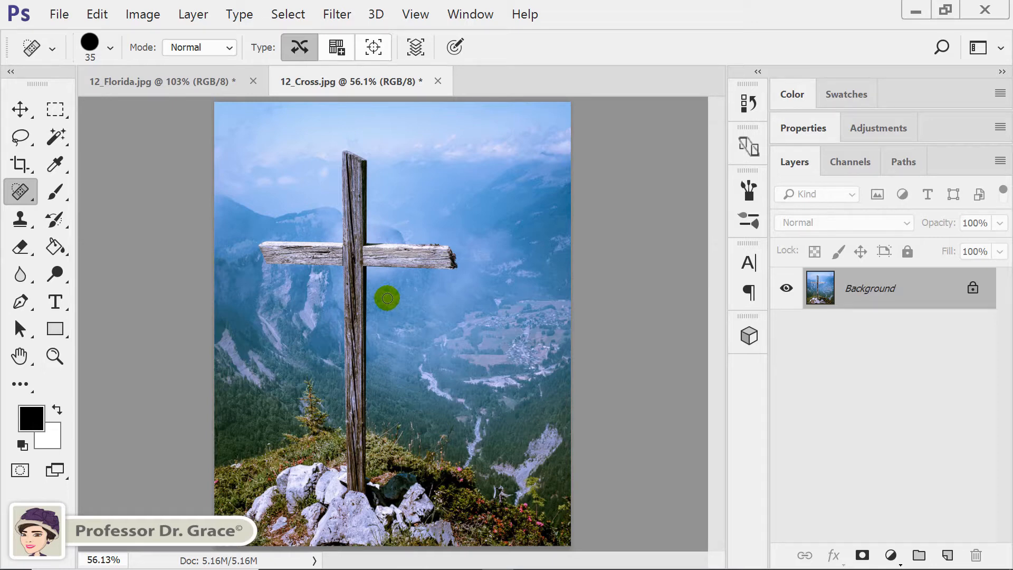
right_click(381, 260)
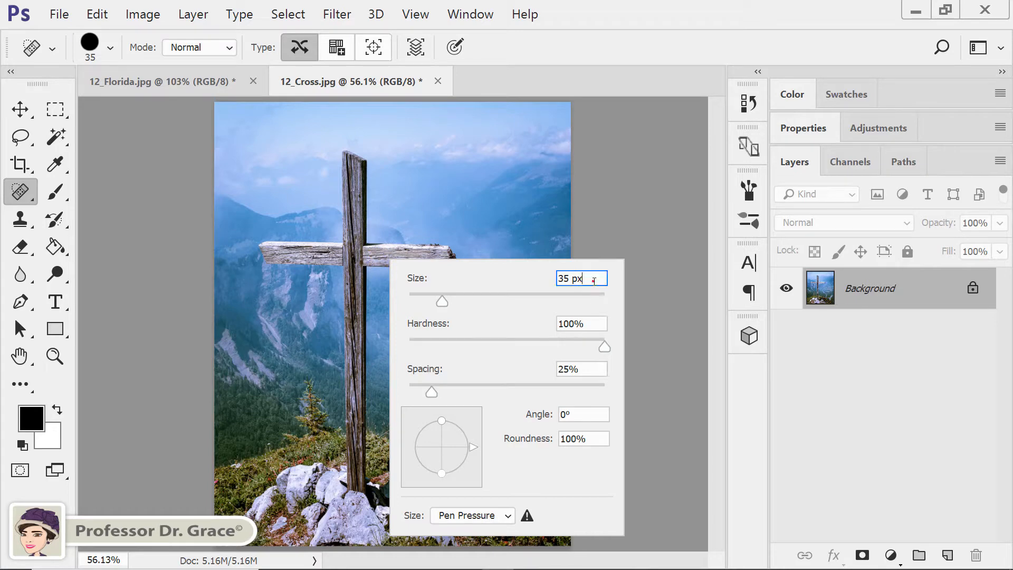
drag(595, 281, 512, 278)
text(125)
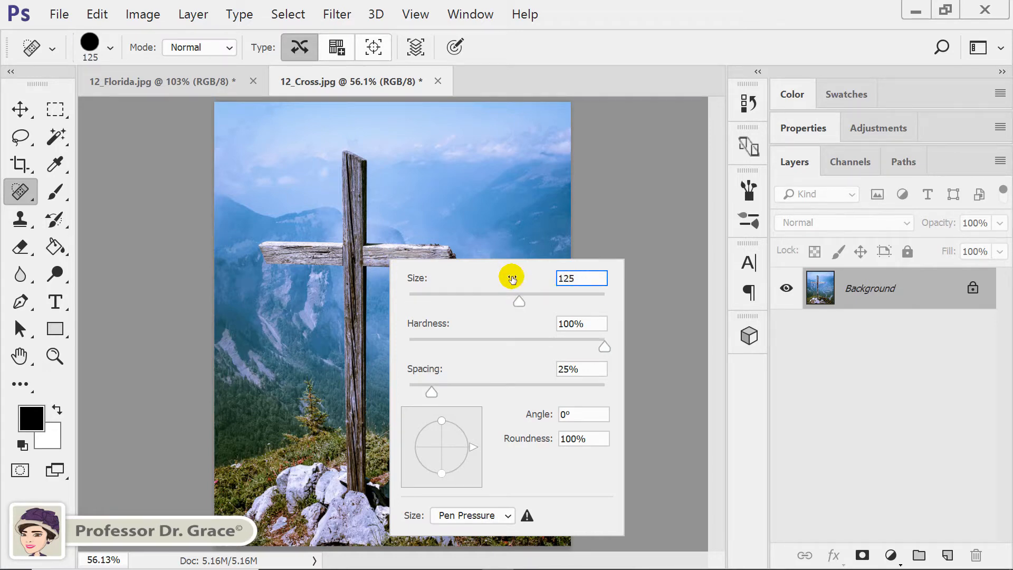
key(Return)
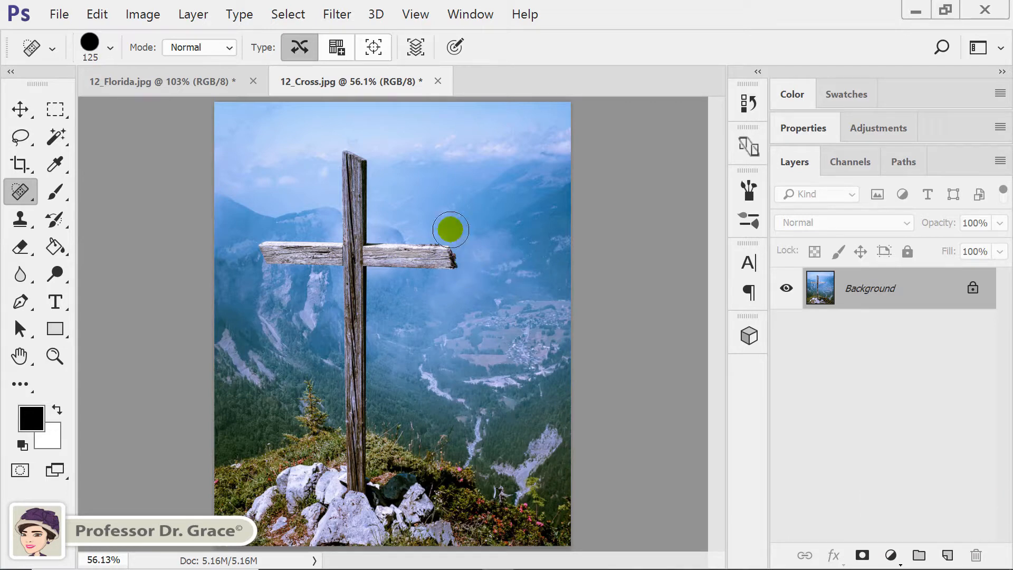
Remove the cross's vertical beam with one straight healing stroke from above its tip to the rocks at its base
click(353, 125)
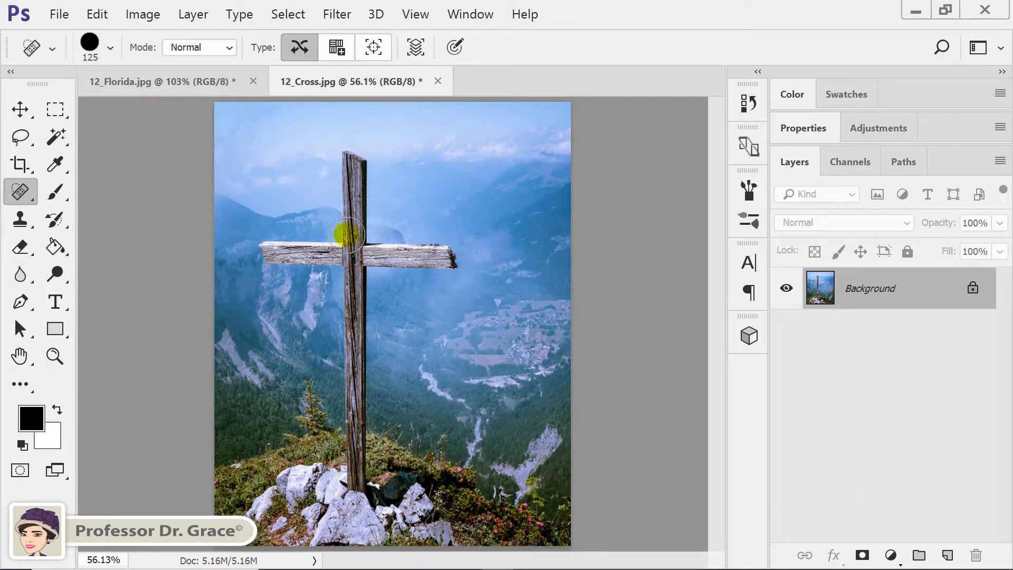
key(shift)
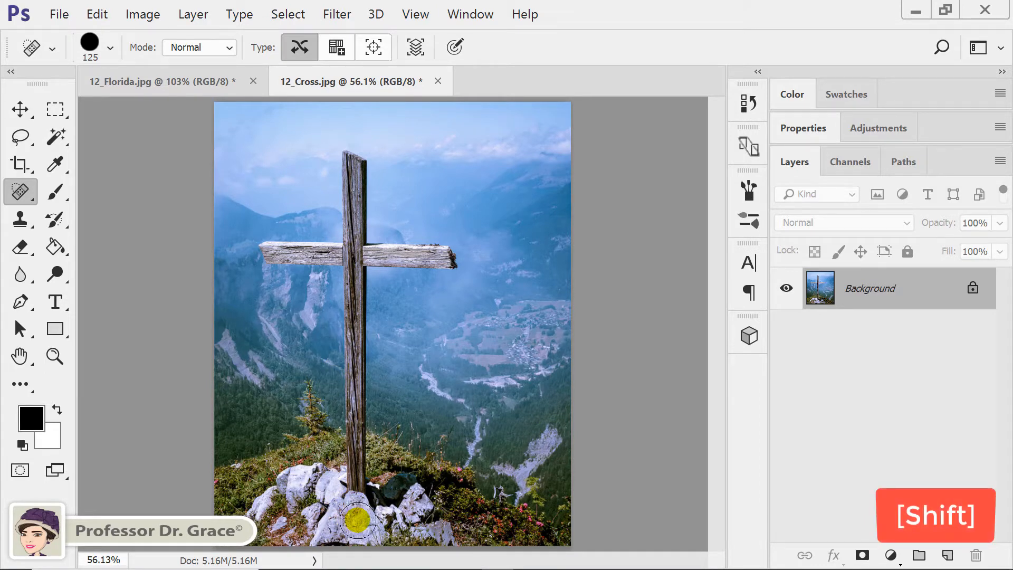
shift+click(355, 523)
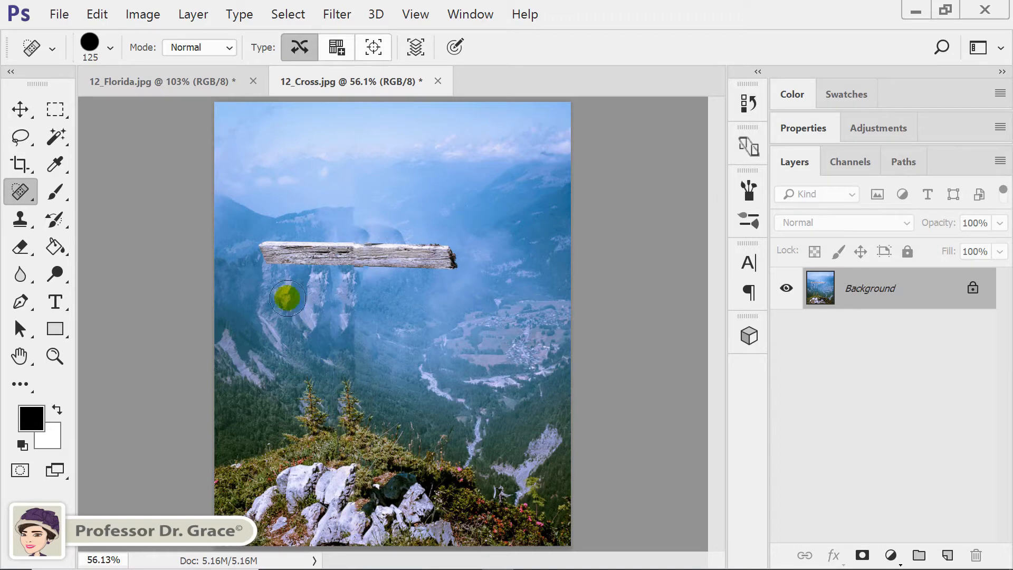
Remove the cross's horizontal beam with one straight healing stroke and touch up spots in the mist and on the grassy ridge
click(240, 254)
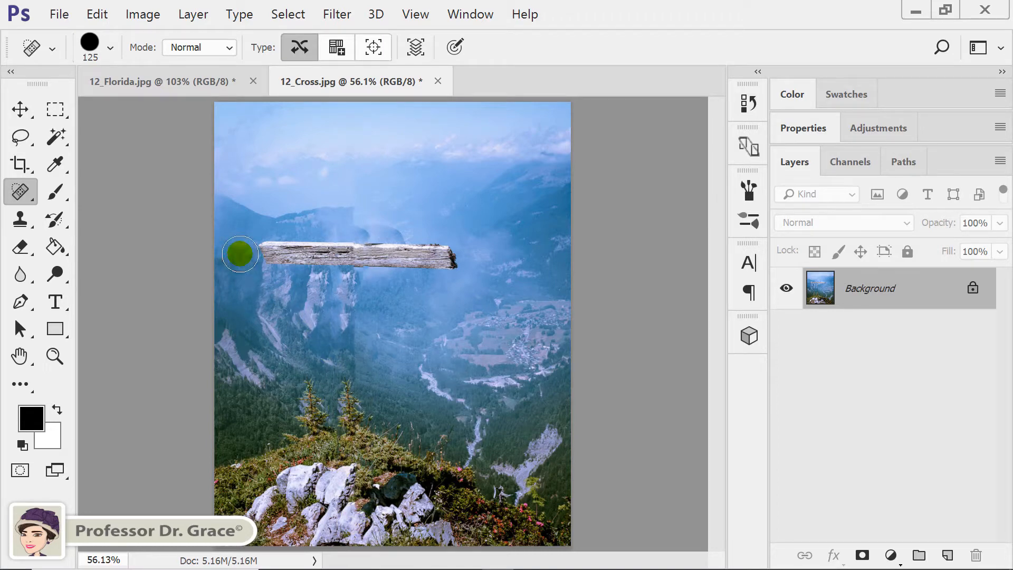
key(shift)
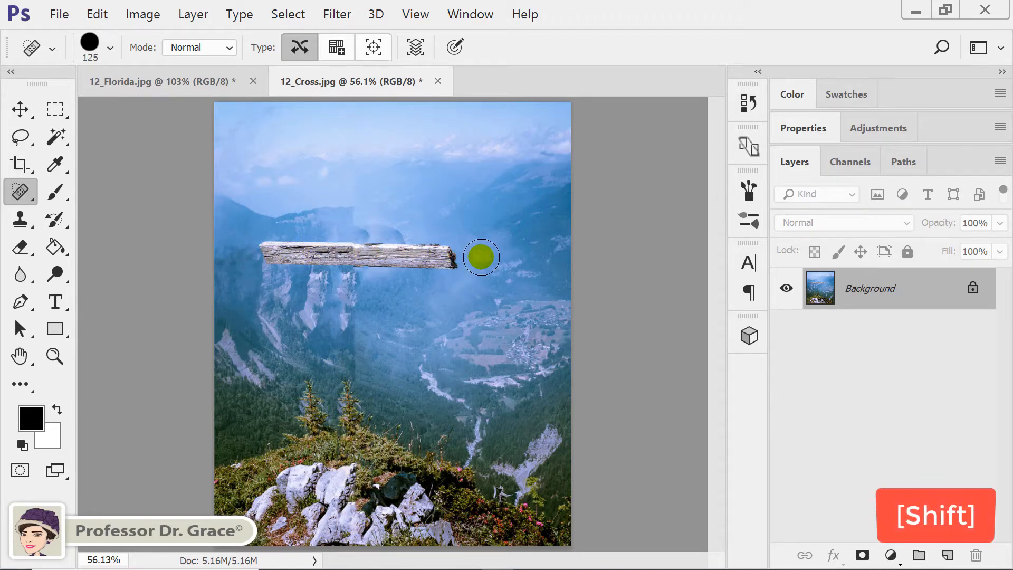
shift+click(478, 257)
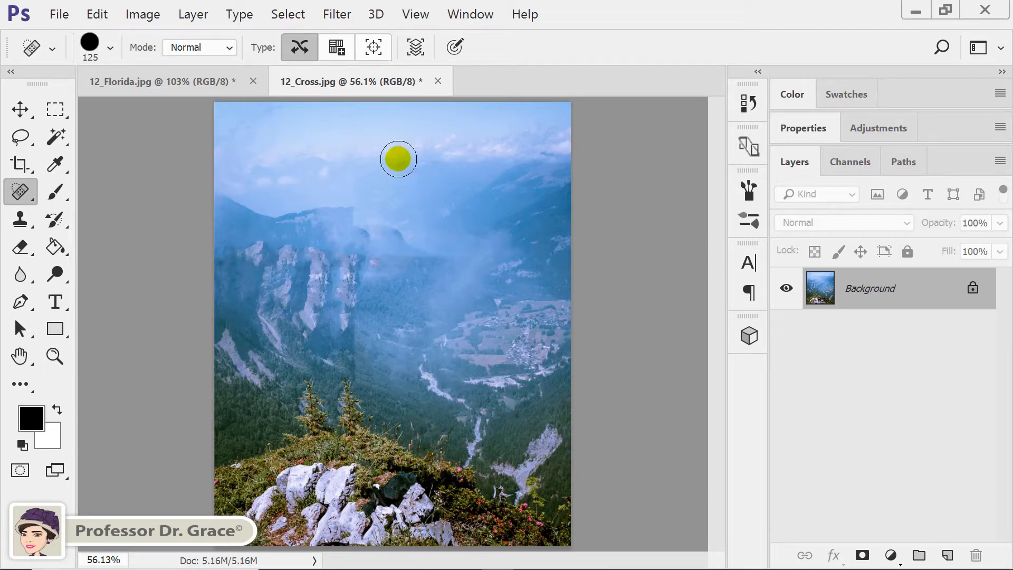
click(409, 226)
click(369, 464)
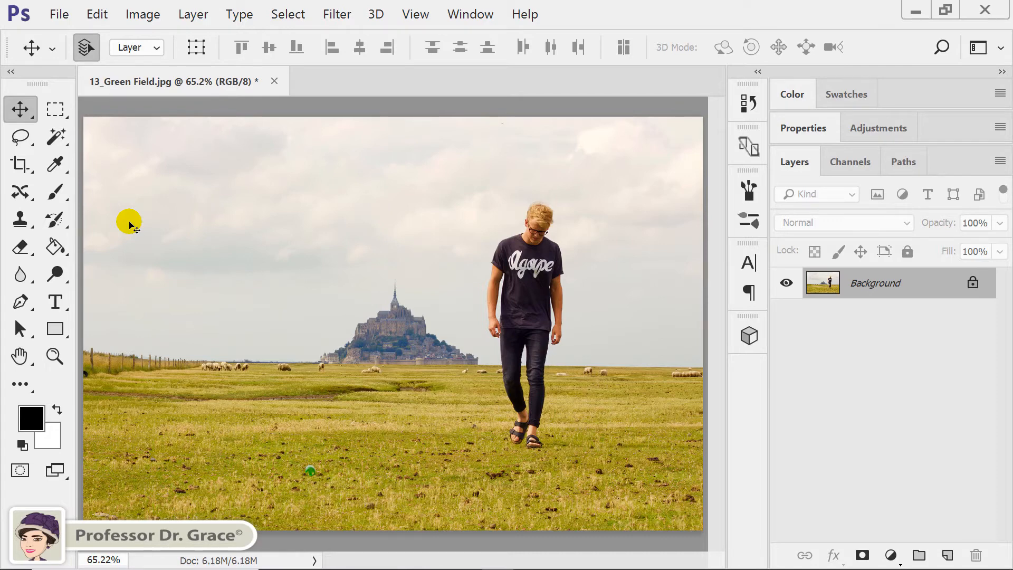
With the Content-Aware Move Tool in Move mode, draw a loose freehand selection around the walking man in 13_Green Field.jpg
click(20, 192)
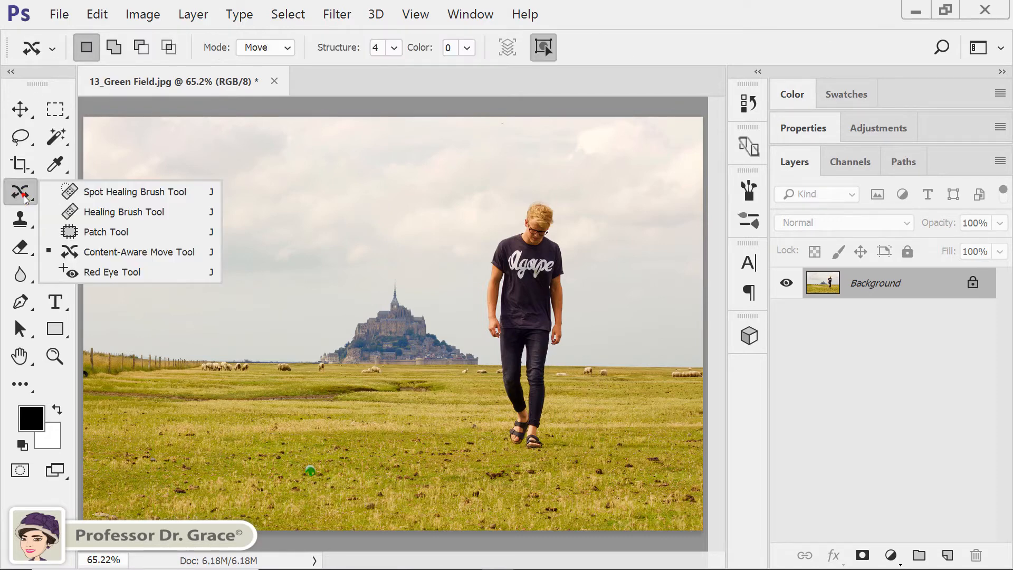
click(131, 252)
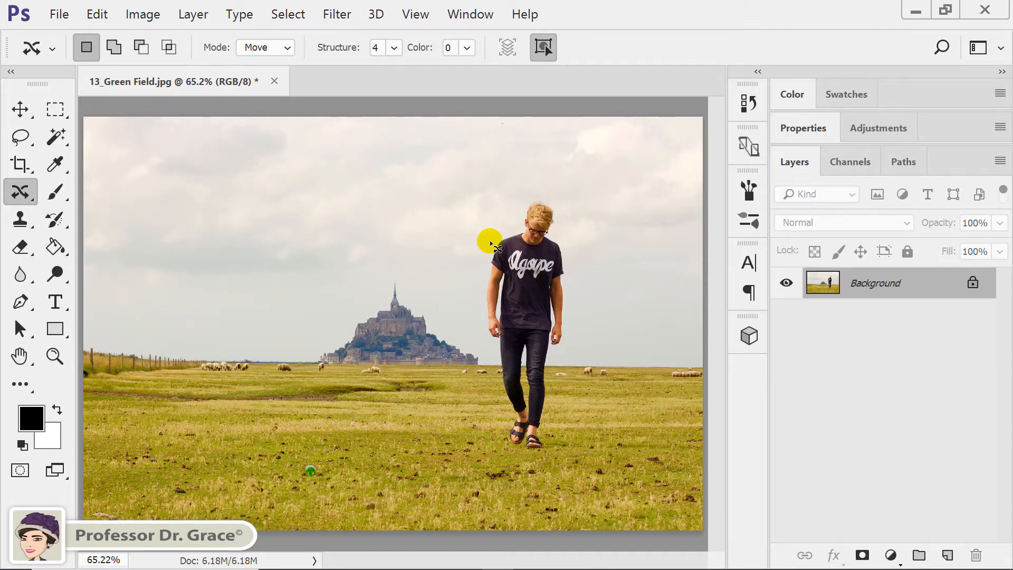
click(275, 47)
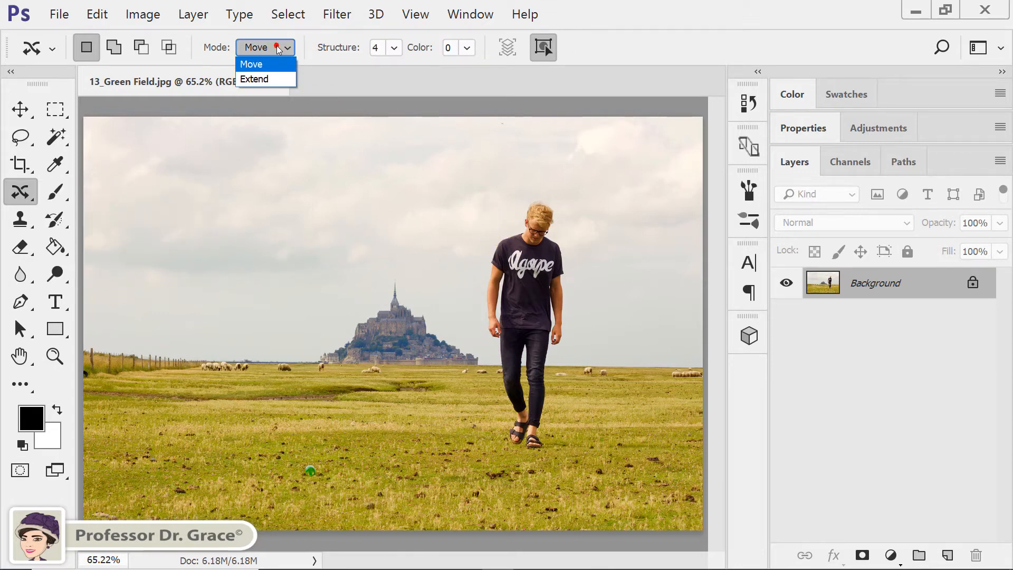
click(252, 65)
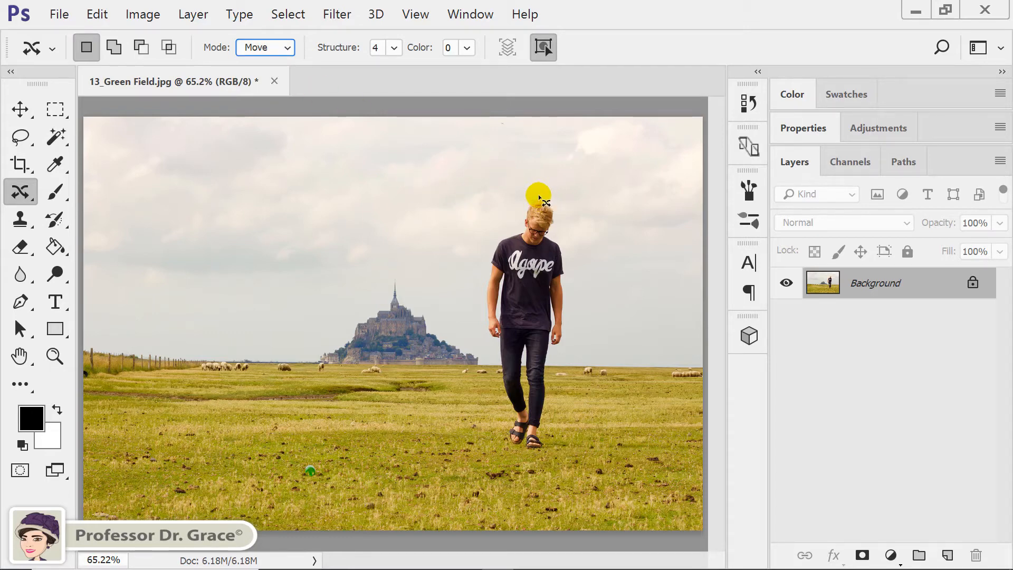
mouse_move(538, 195)
mouse_down()
mouse_move(481, 275)
mouse_move(479, 336)
mouse_move(494, 437)
mouse_move(502, 452)
mouse_move(532, 462)
mouse_move(557, 452)
mouse_move(574, 422)
mouse_move(568, 356)
mouse_move(580, 254)
mouse_move(575, 214)
mouse_move(539, 194)
mouse_up()
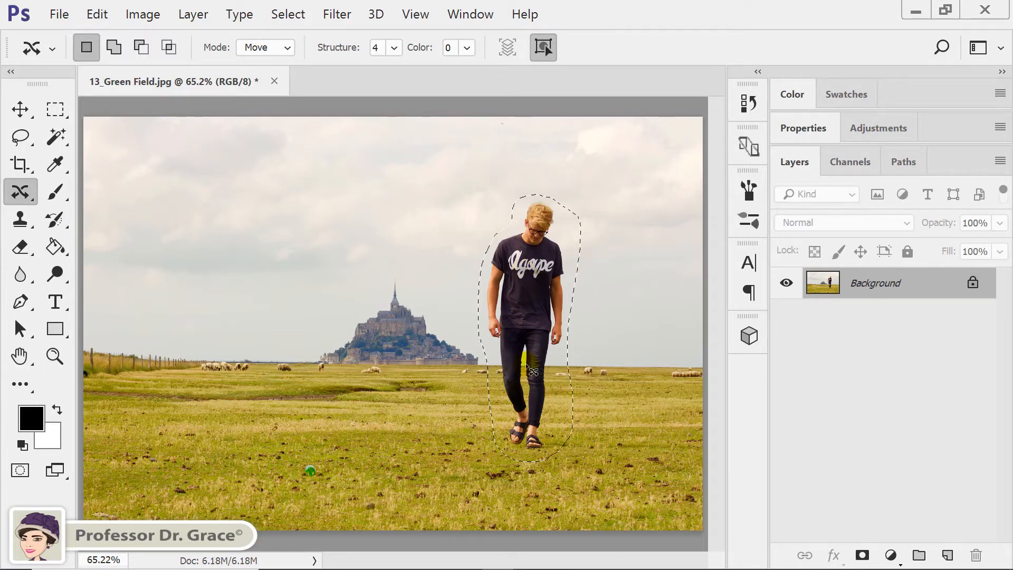
Move the selected man slightly to the right on the grass, apply the content-aware move and clear the selection
drag(526, 365, 560, 370)
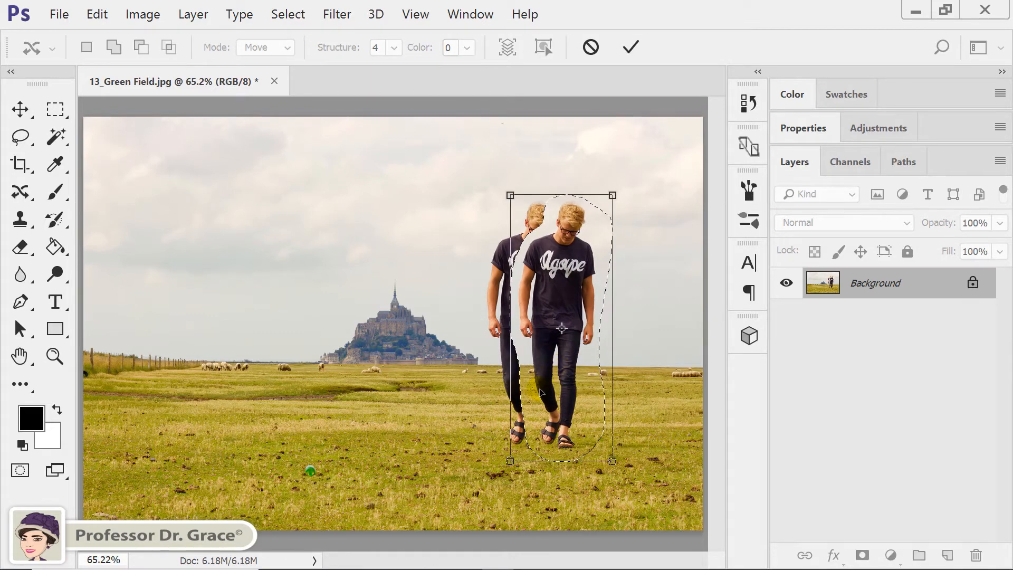
key(Return)
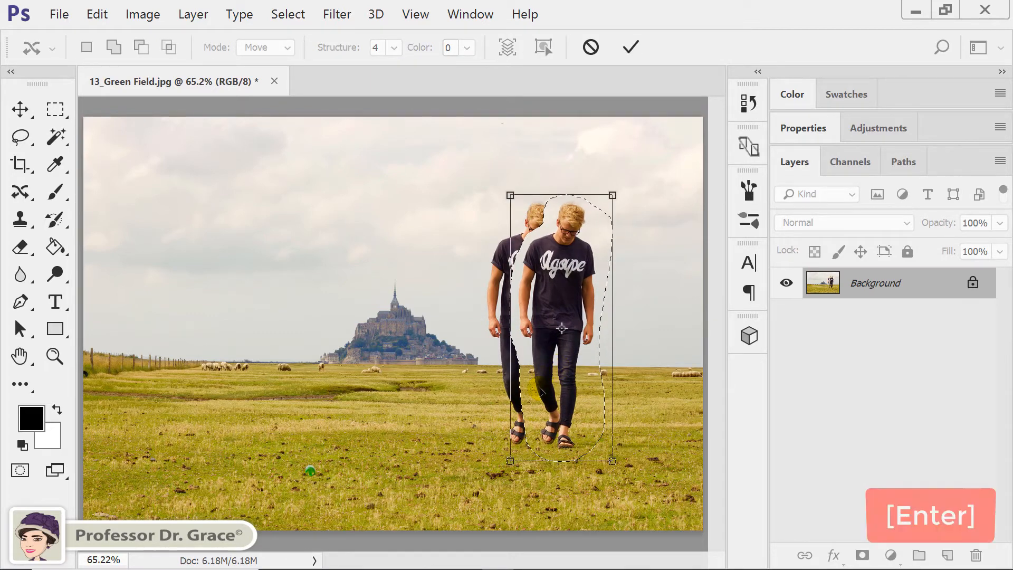
click(633, 51)
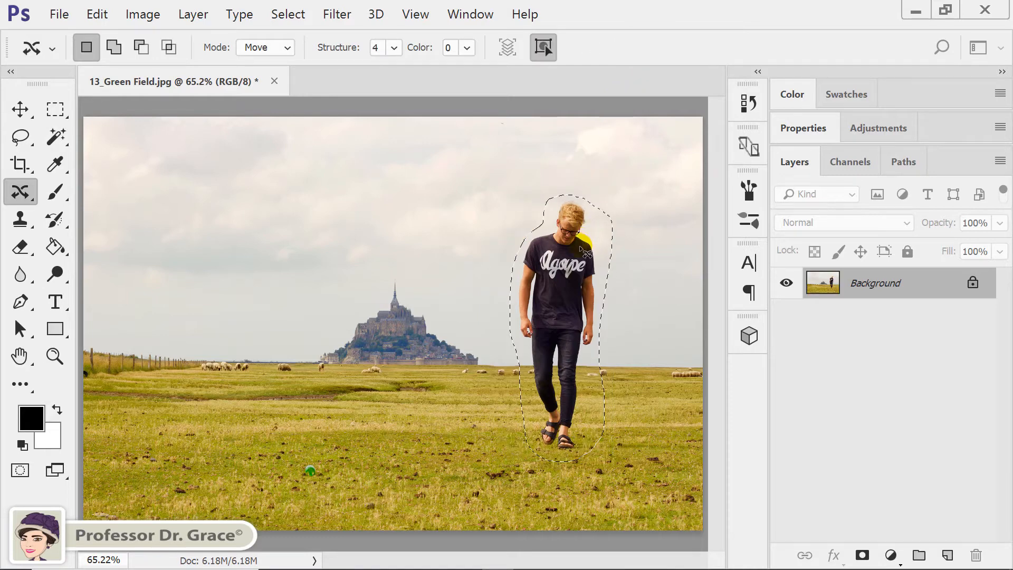
key(ctrl+d)
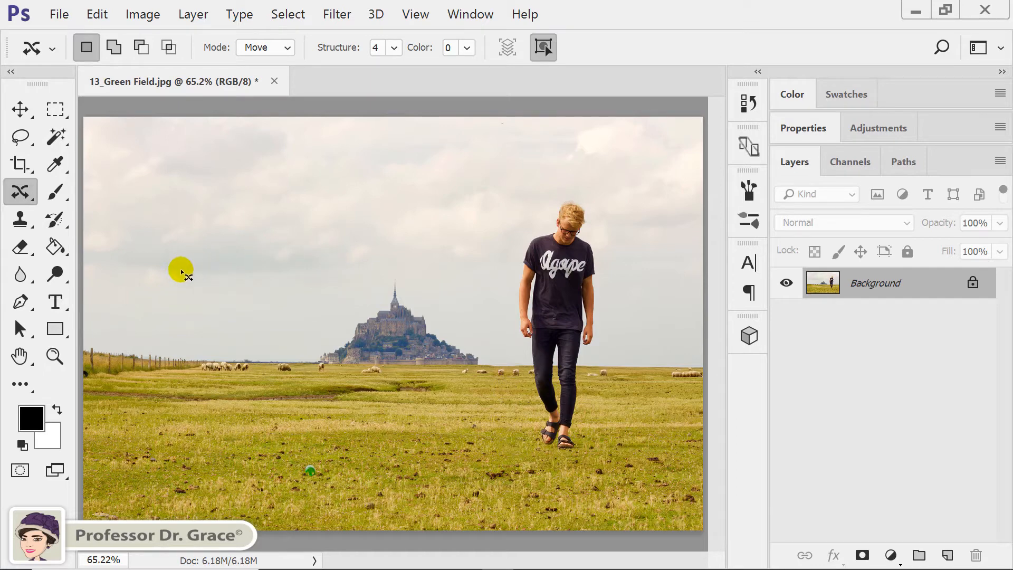
Set the Content-Aware Move Tool to Extend mode and draw a loose freehand selection around the man
right_click(15, 190)
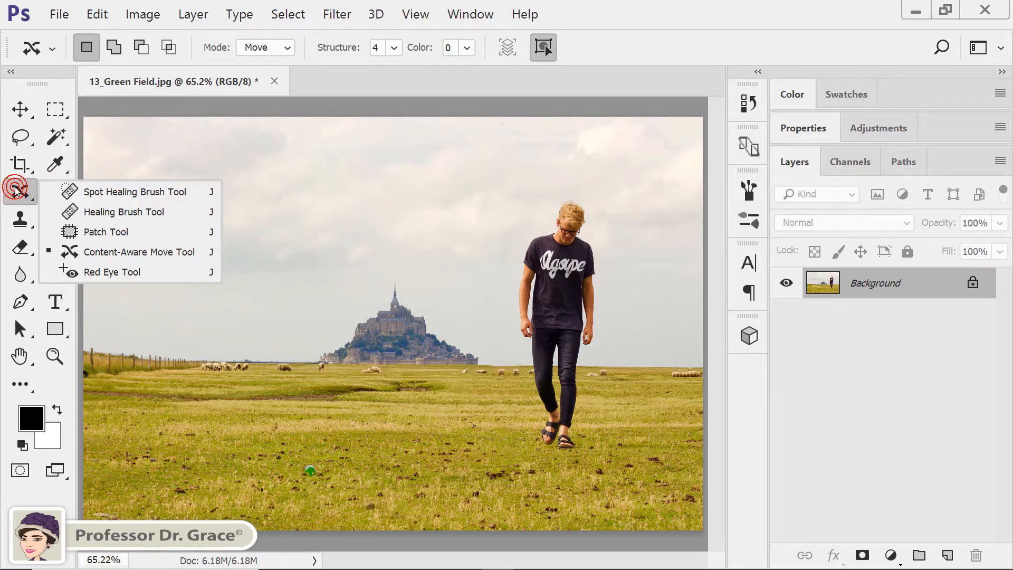
click(90, 250)
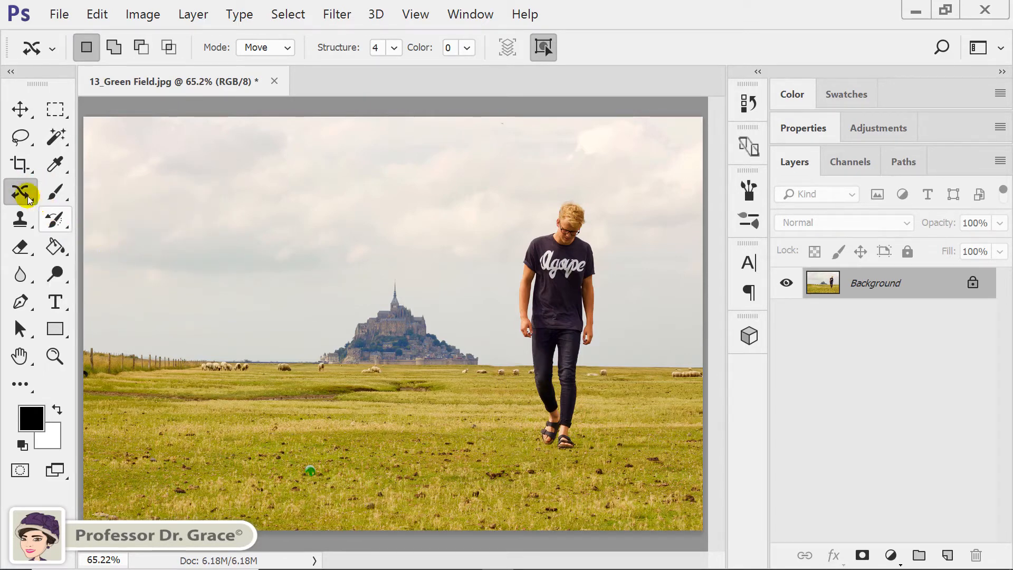
click(280, 47)
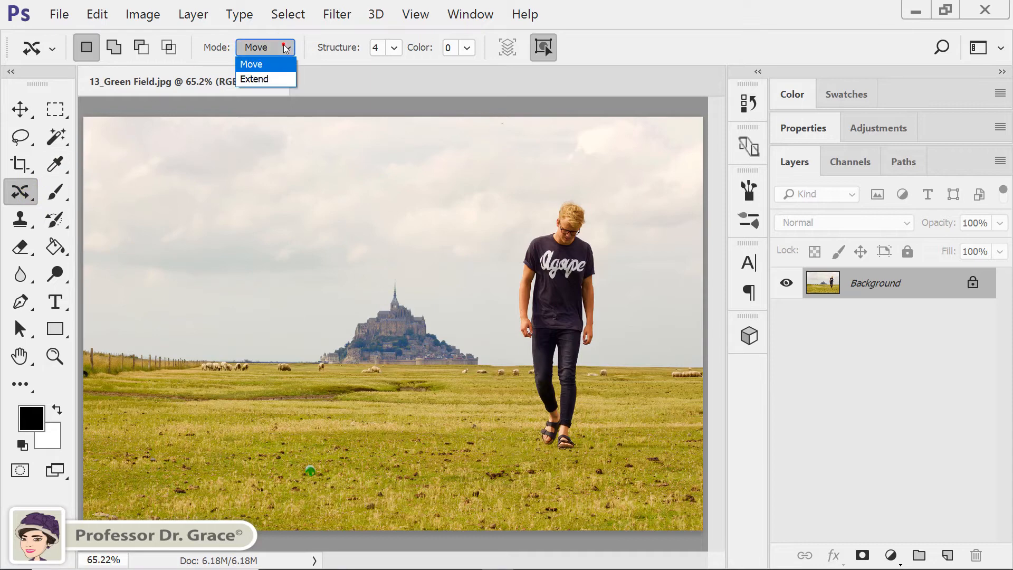
click(255, 78)
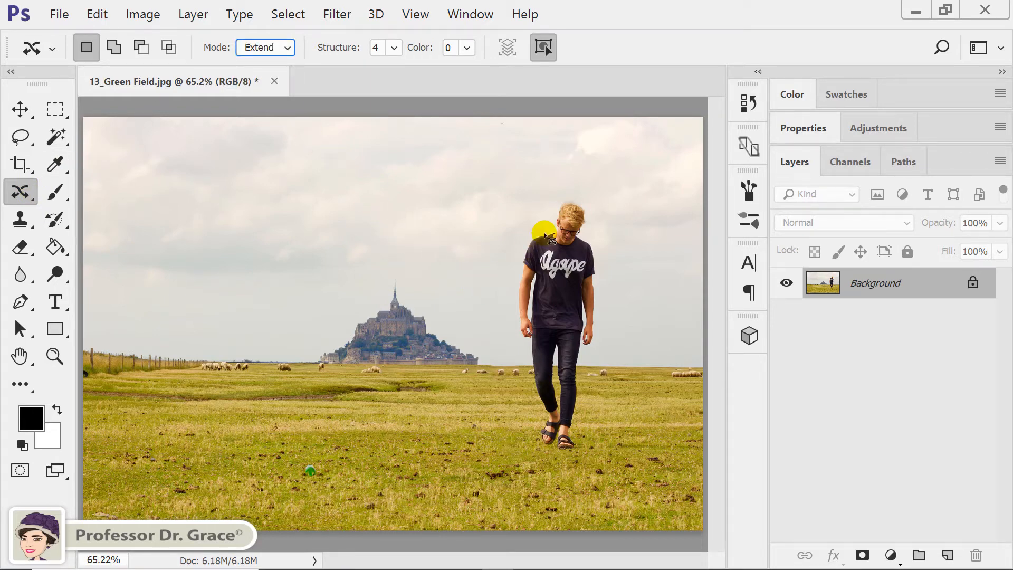
mouse_move(587, 196)
mouse_down()
mouse_move(551, 198)
mouse_move(544, 222)
mouse_move(515, 237)
mouse_move(504, 261)
mouse_move(501, 305)
mouse_move(539, 448)
mouse_move(568, 459)
mouse_move(581, 447)
mouse_move(606, 288)
mouse_move(585, 196)
mouse_up()
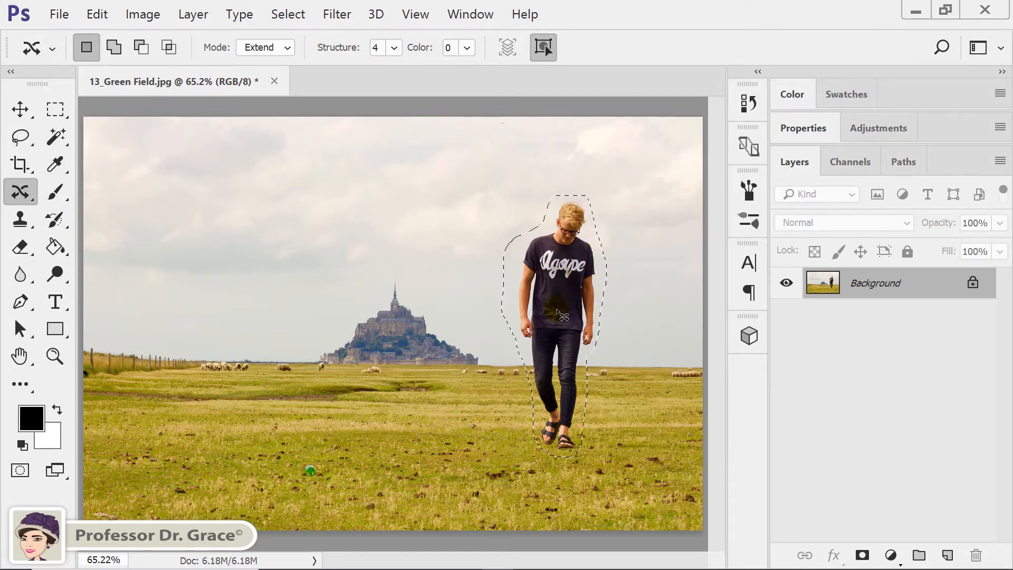
Duplicate the selected man onto the grass left of the castle, apply the extension and clear the selection
mouse_move(544, 318)
mouse_down()
mouse_move(293, 325)
mouse_move(269, 331)
mouse_move(270, 349)
mouse_move(270, 312)
mouse_up()
key(Return)
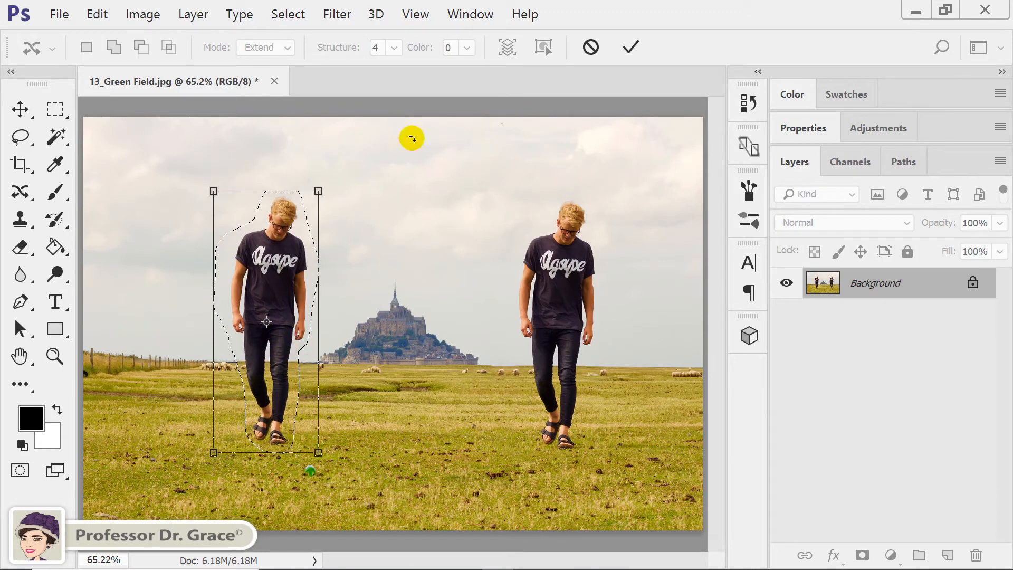
click(213, 297)
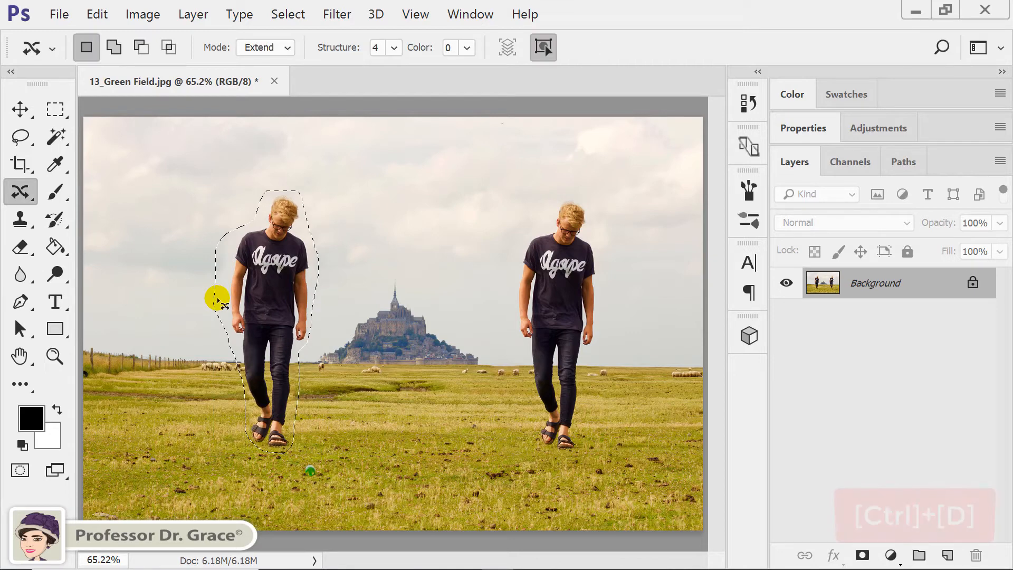
key(ctrl+d)
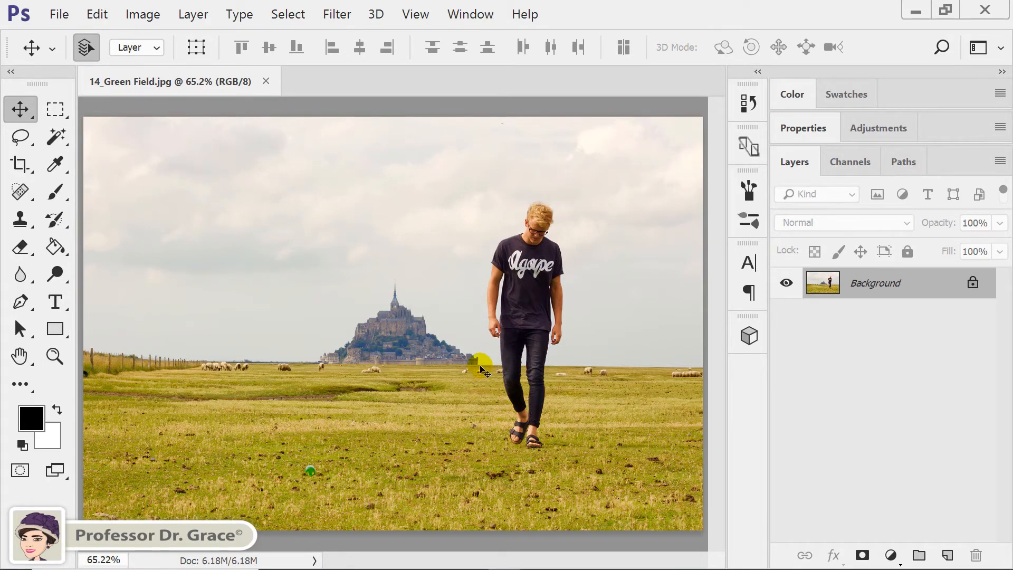
In 14_Green Field.jpg, select the man with a tight rectangular marquee, fill it with Content-Aware contents and clear the selection
drag(55, 108, 136, 108)
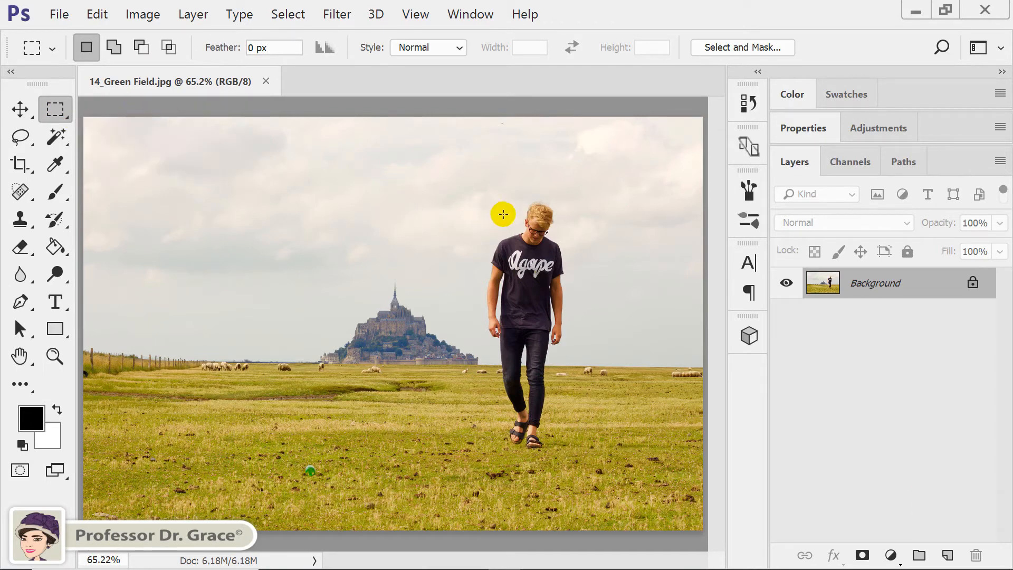
drag(491, 193, 541, 425)
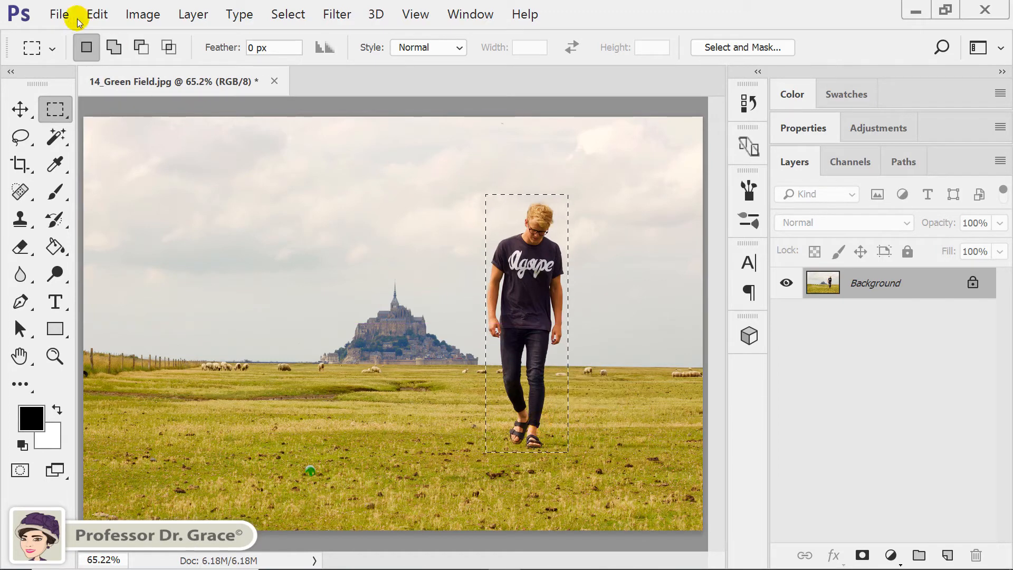
click(101, 11)
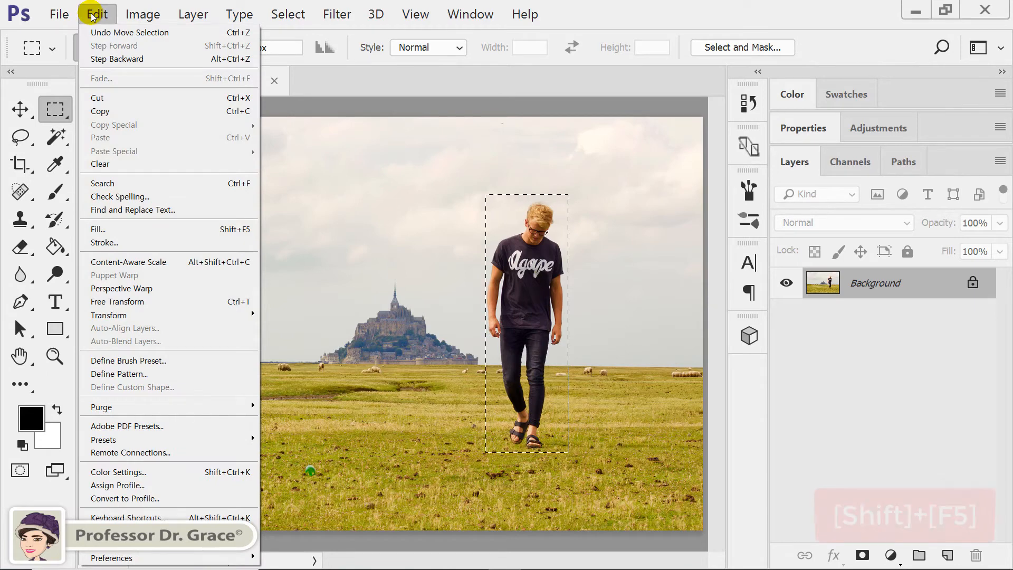
click(154, 229)
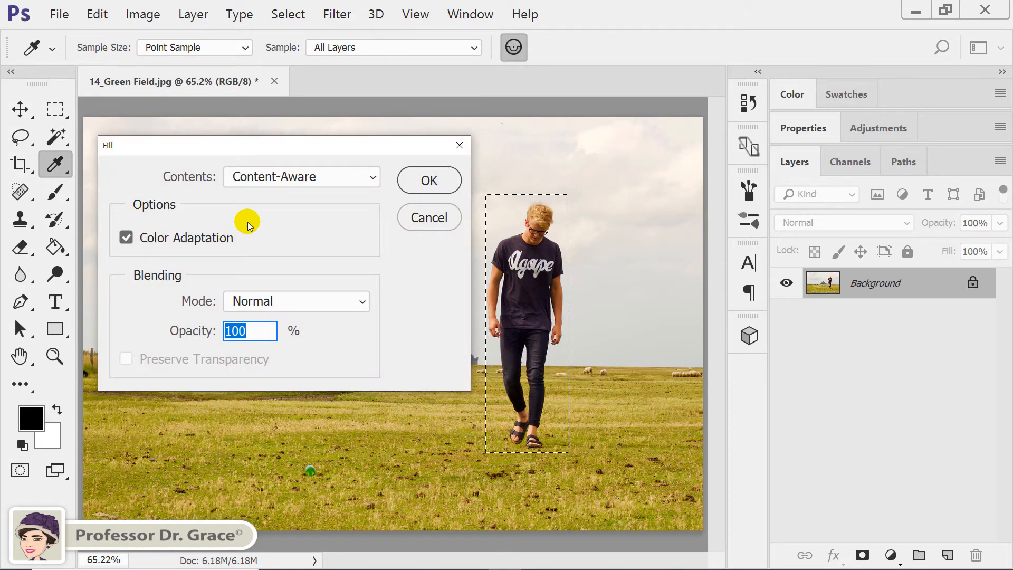
click(247, 176)
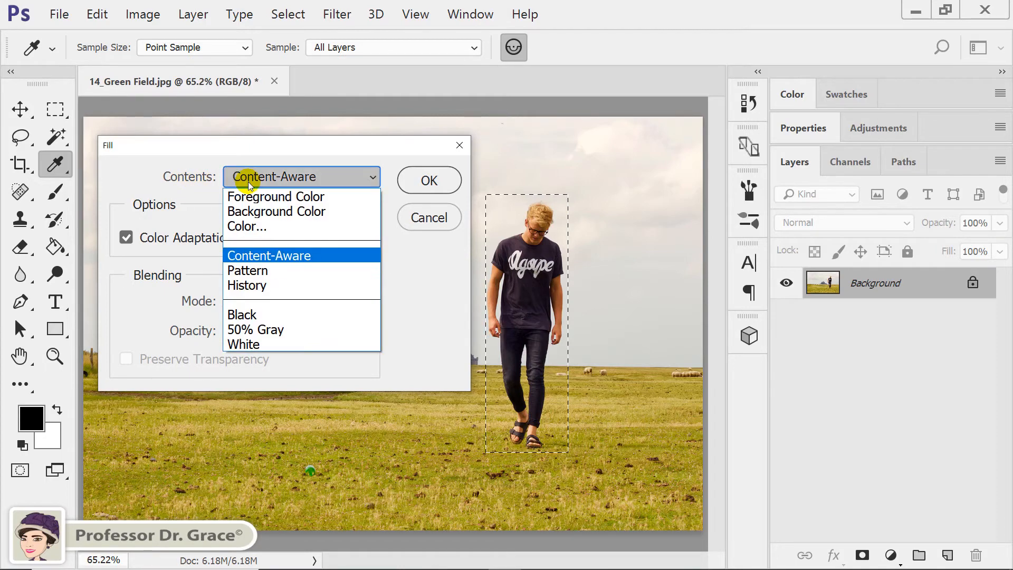
click(264, 256)
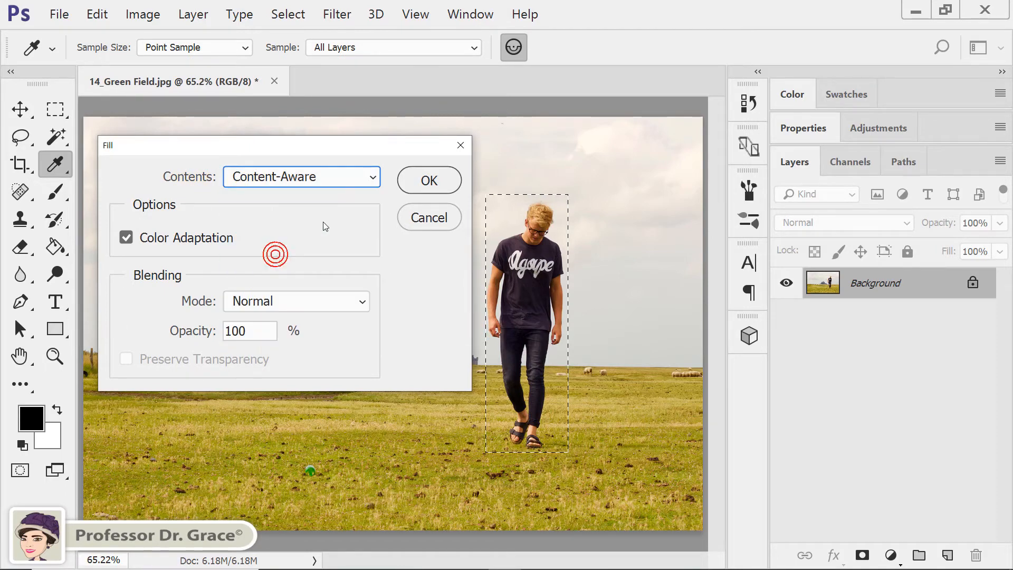
click(422, 181)
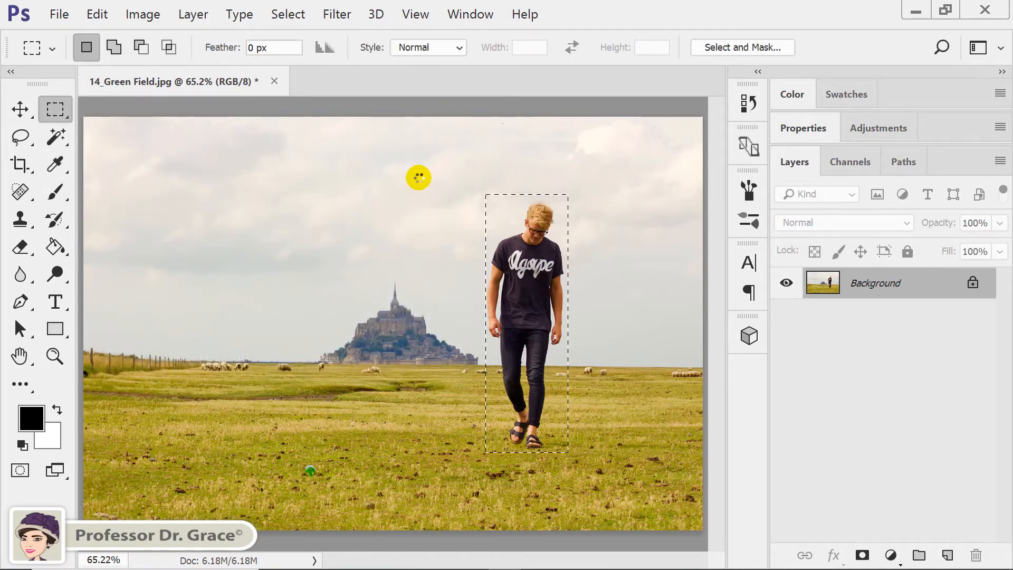
key(ctrl+d)
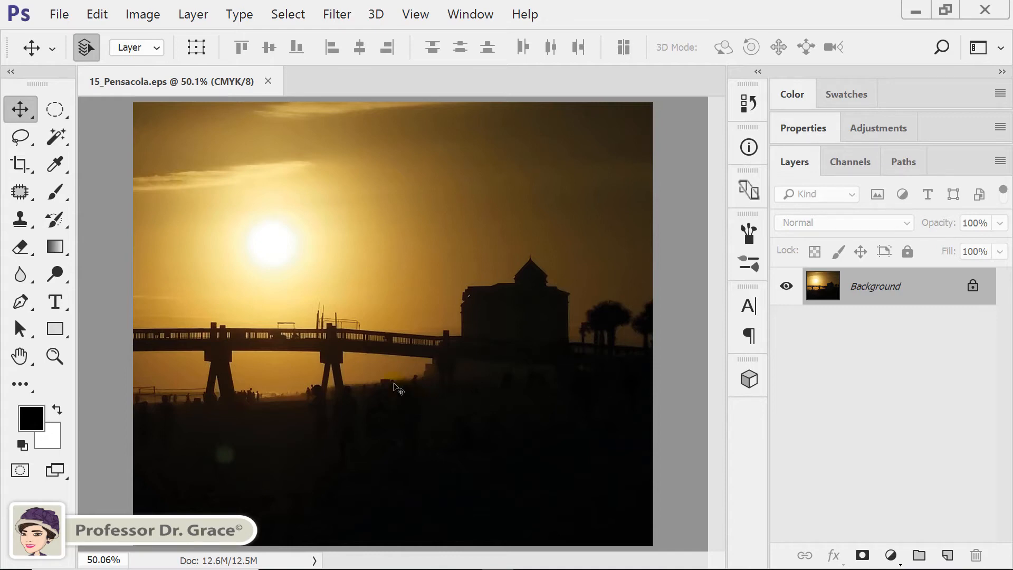
With 15_Pensacola.eps open, start a new document and set its size to 14 by 14 centimeters
click(294, 290)
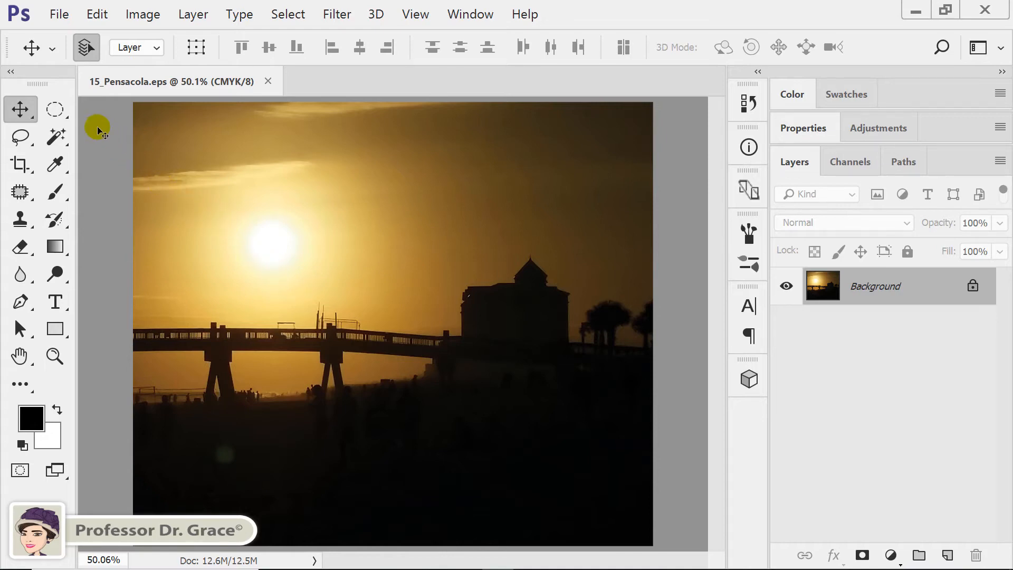
click(59, 14)
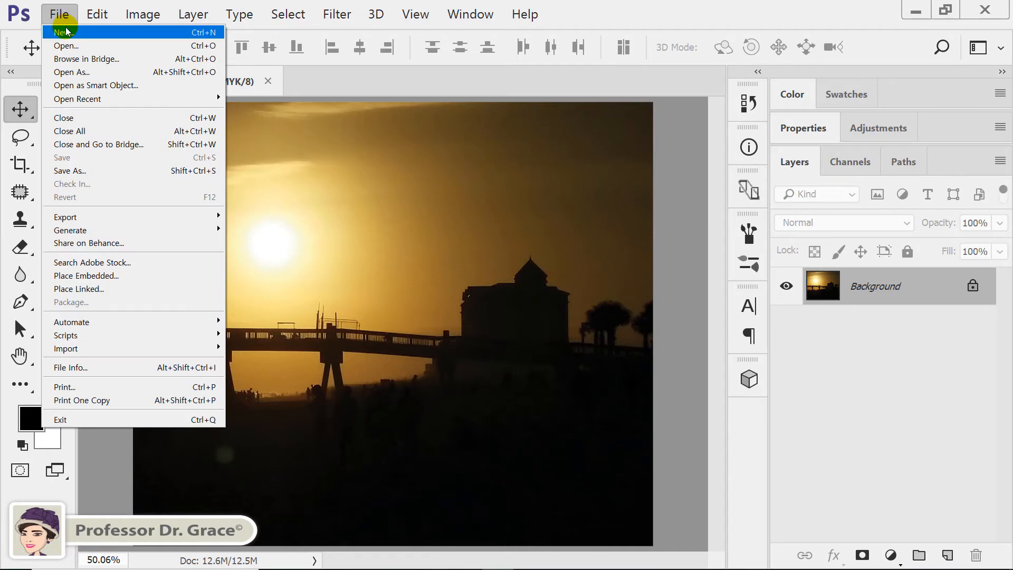
click(211, 34)
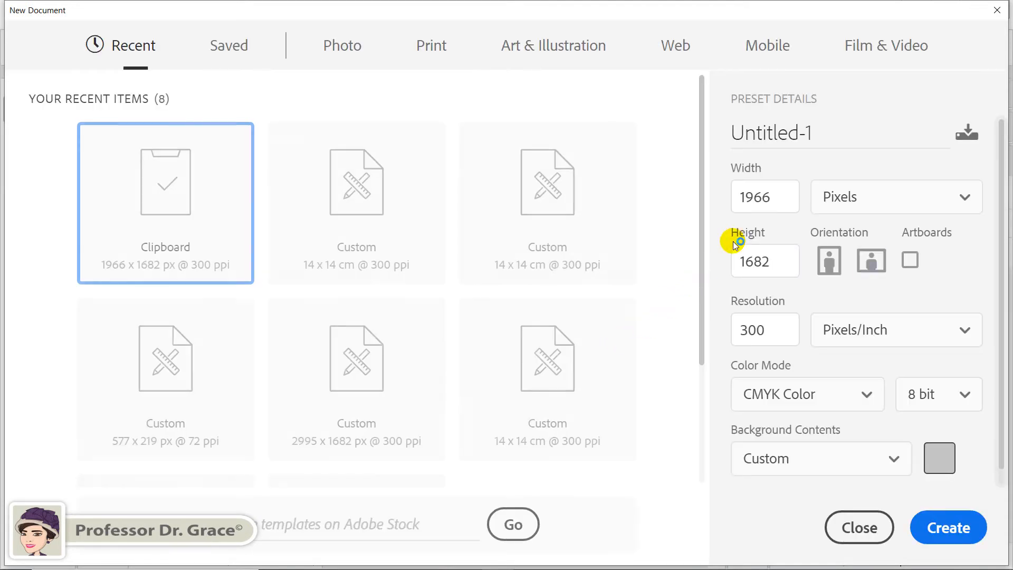
click(864, 206)
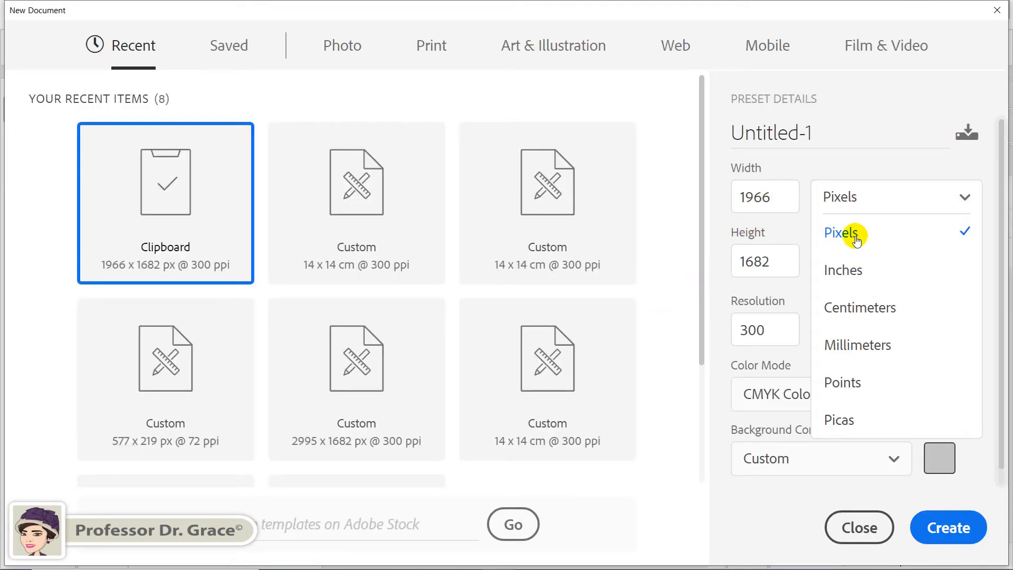
click(855, 311)
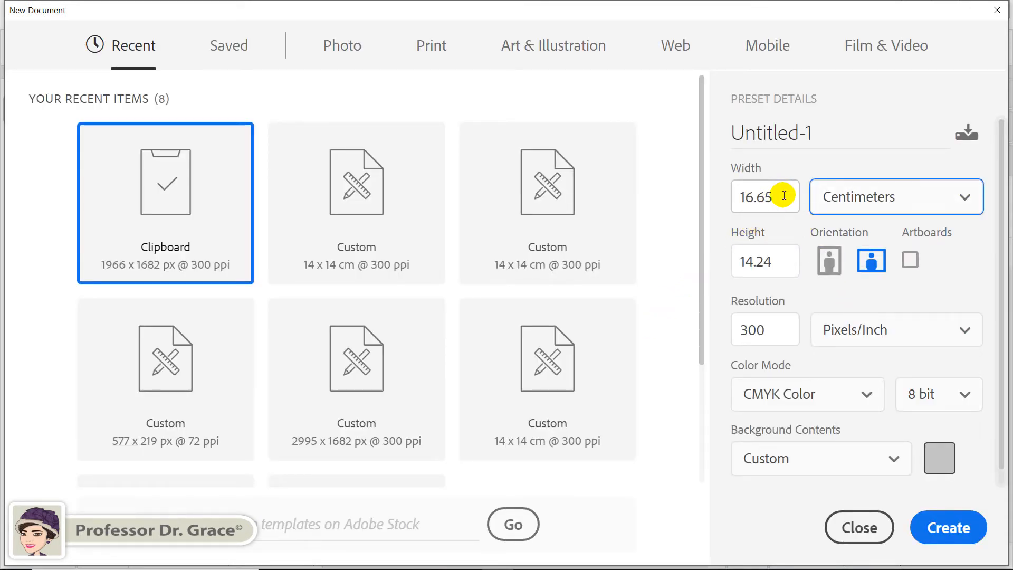
drag(787, 196, 686, 195)
text(14)
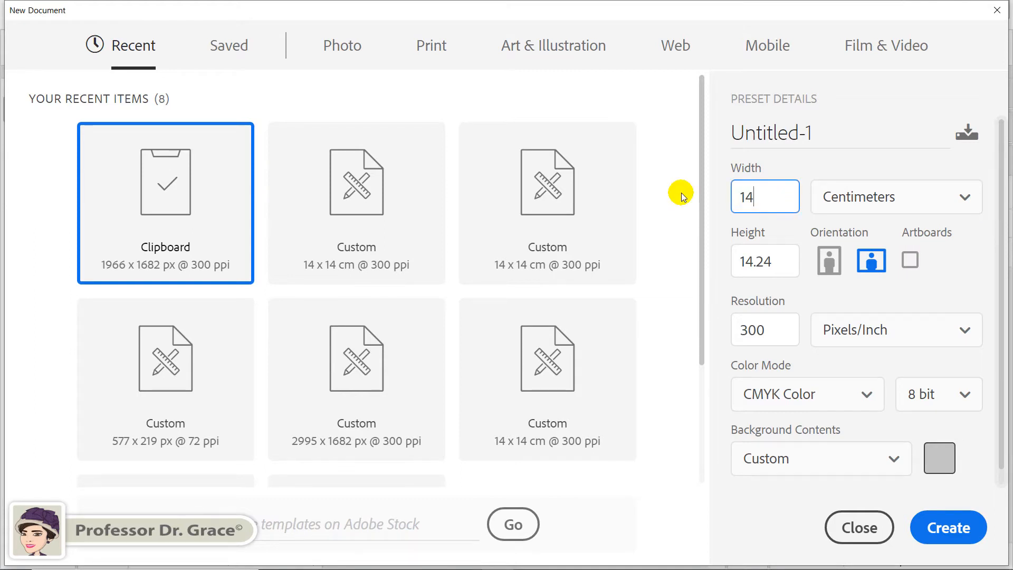
click(792, 252)
drag(787, 262, 731, 271)
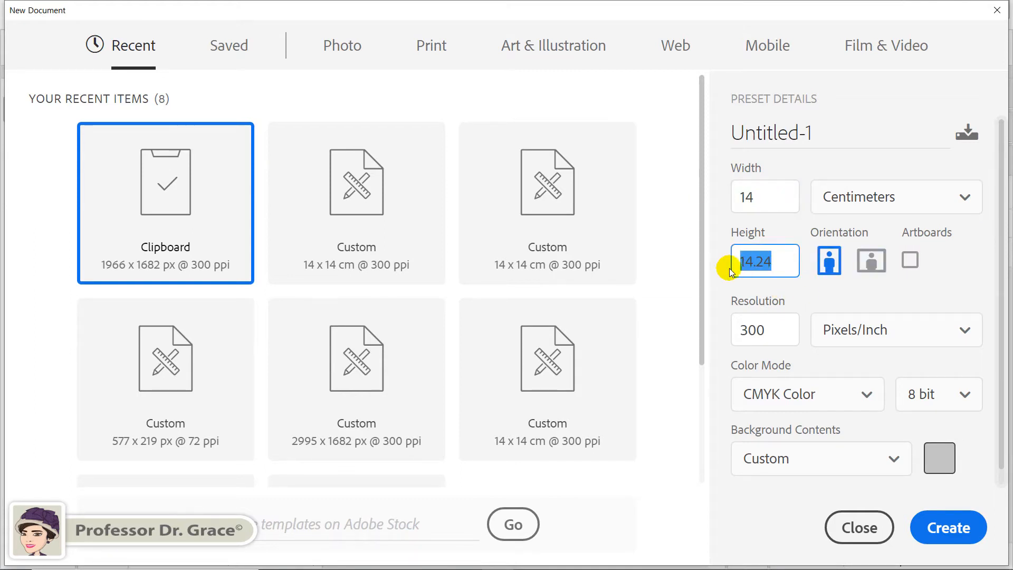
text(14)
Set the resolution to 300 pixels/inch and the background color to light gray #d5d5d5, and create the document
click(772, 328)
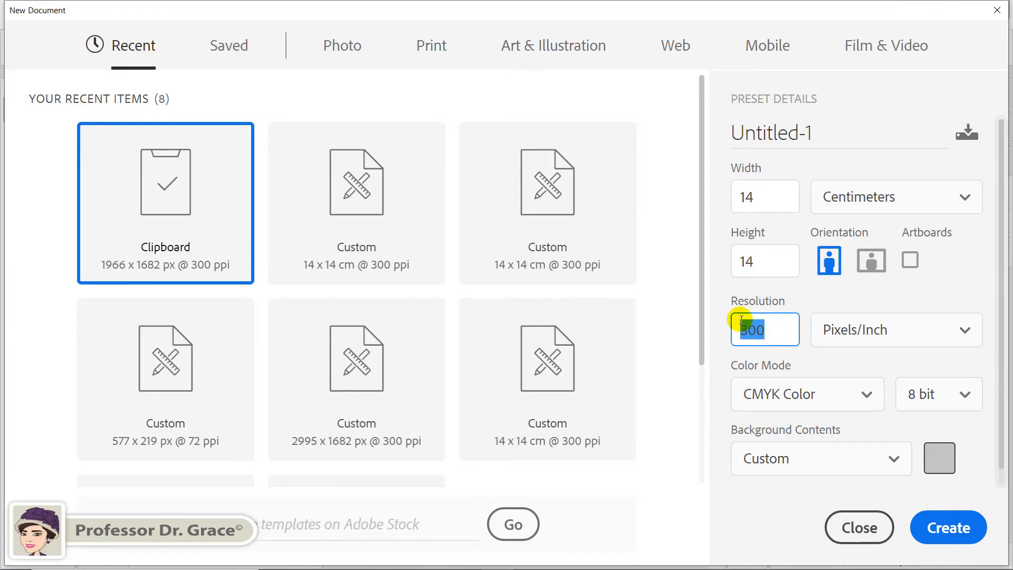
click(772, 329)
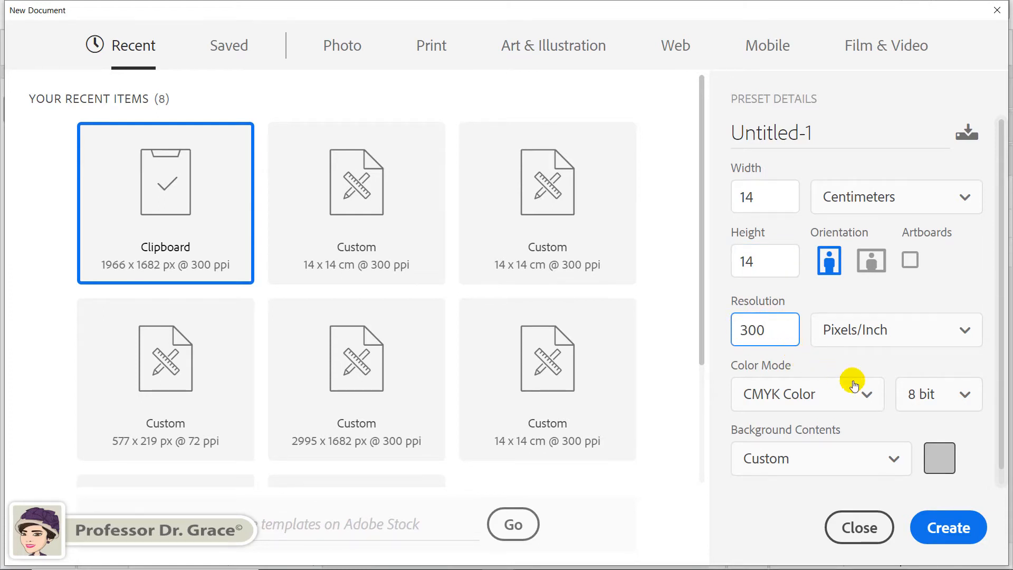
click(945, 457)
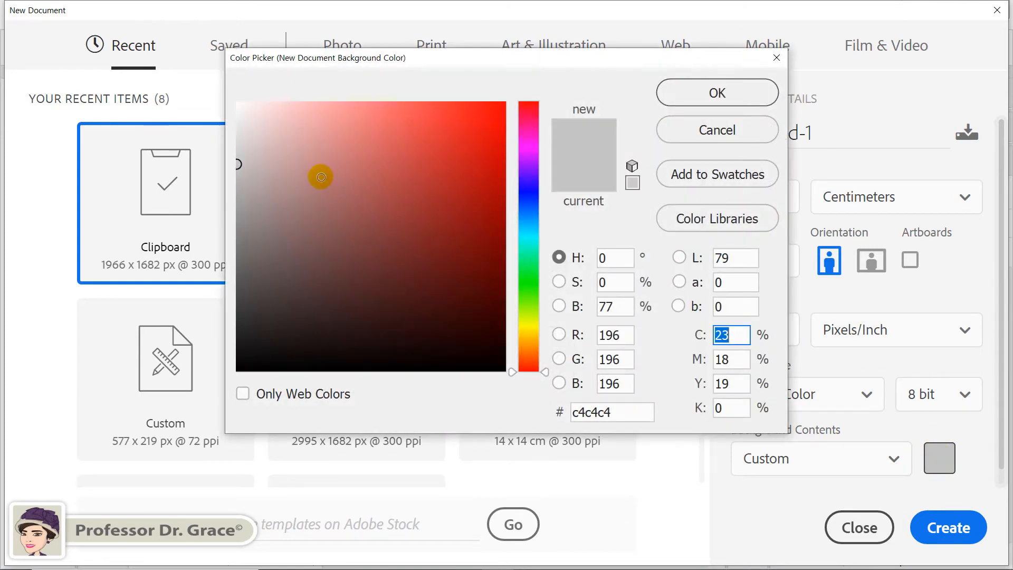
drag(255, 153, 212, 147)
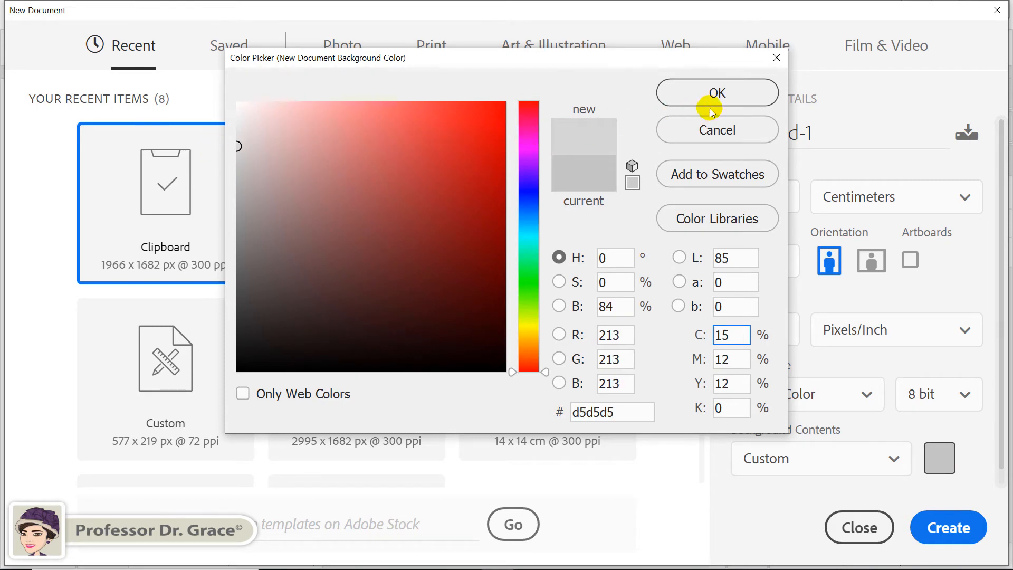
click(719, 93)
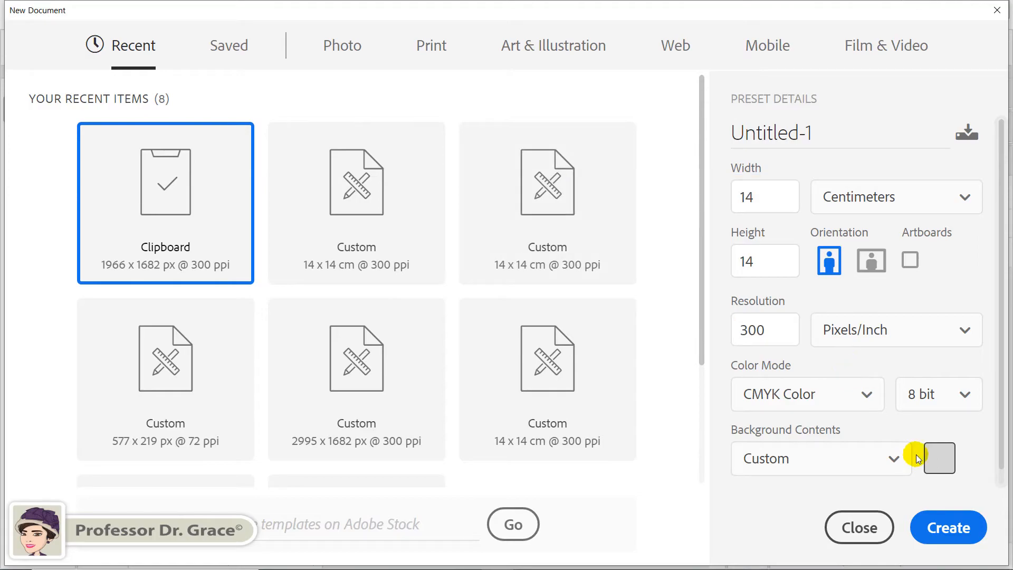
click(950, 532)
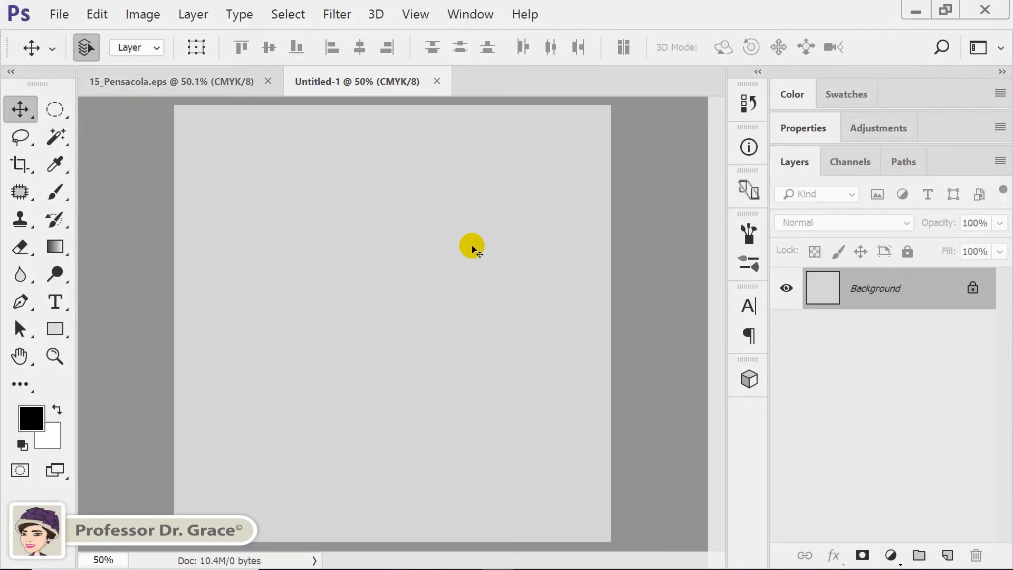
key(ctrl+0)
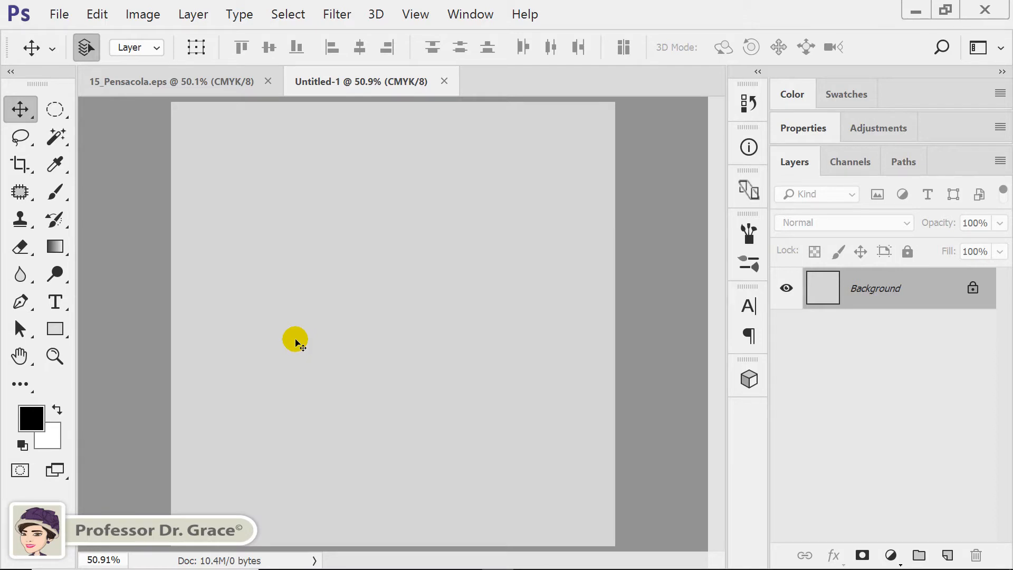
On a new layer, create a white 12 by 12 cm circle from its center using the Ellipse Tool in Pixels mode
click(59, 406)
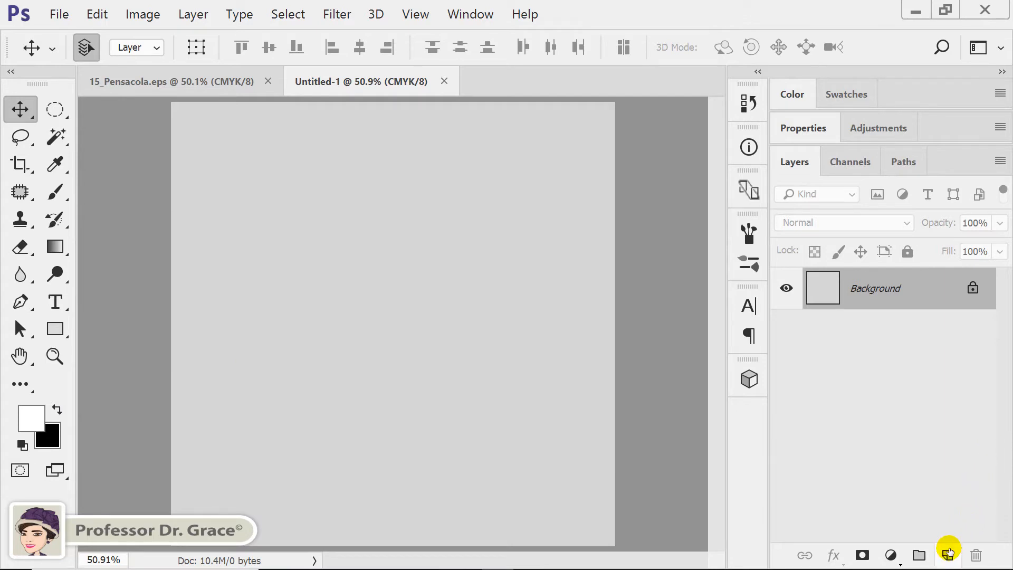
click(948, 554)
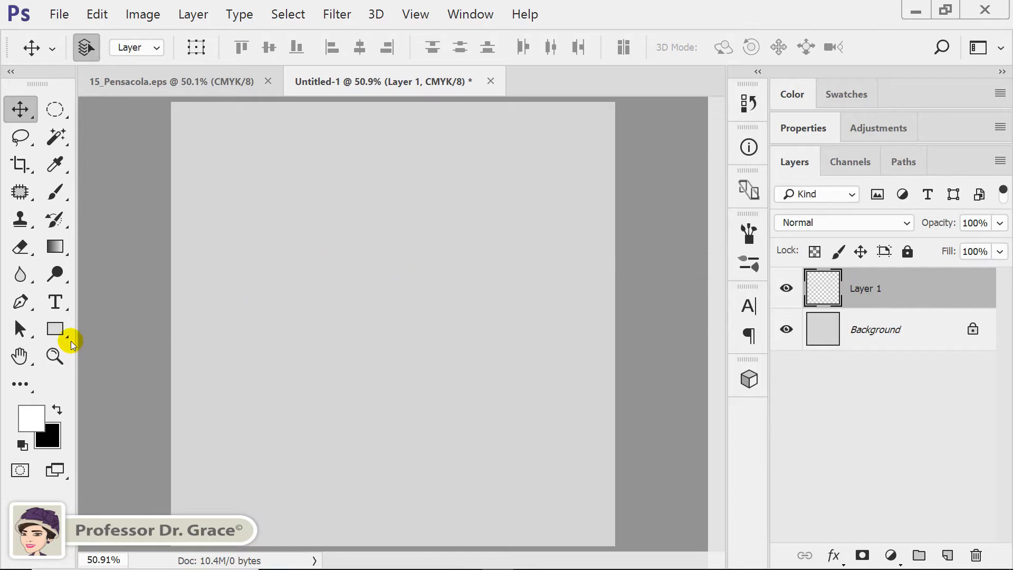
click(58, 329)
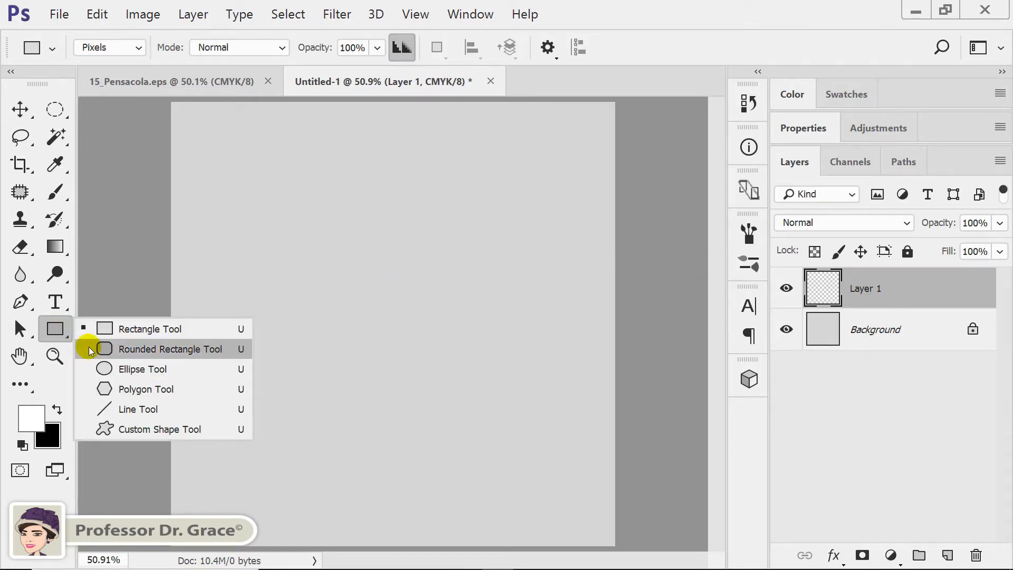
click(109, 369)
click(141, 48)
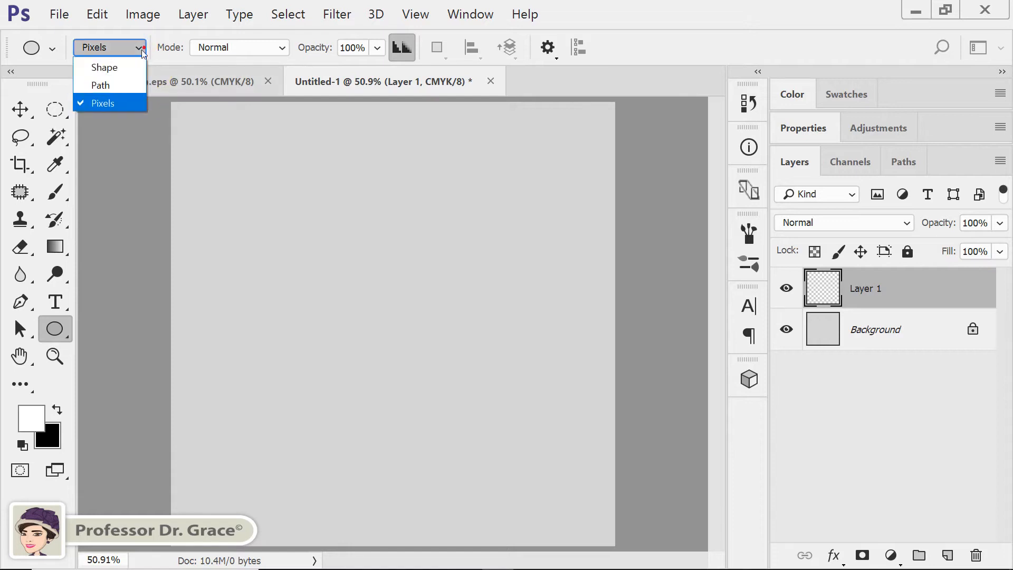
click(117, 101)
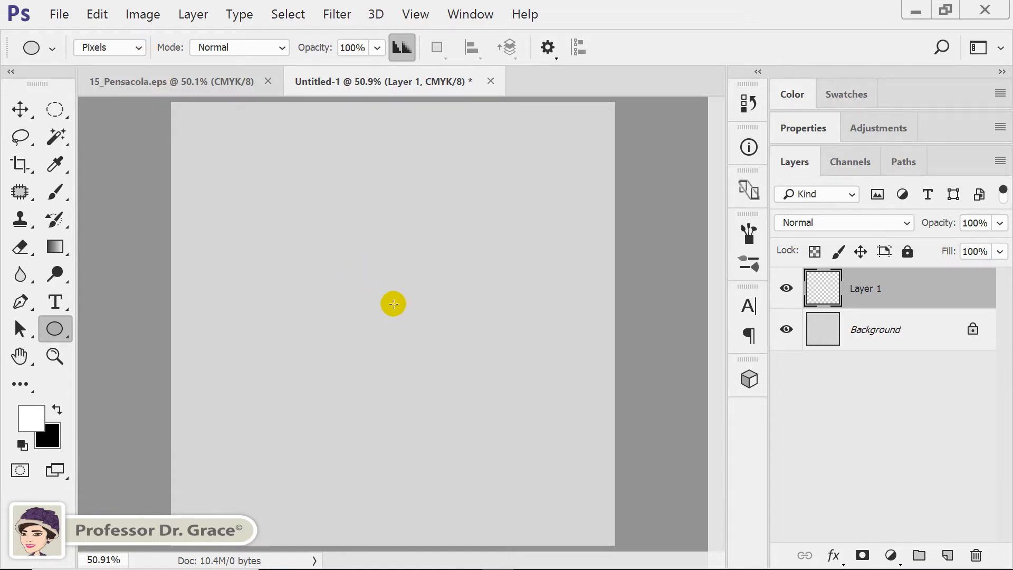
click(372, 303)
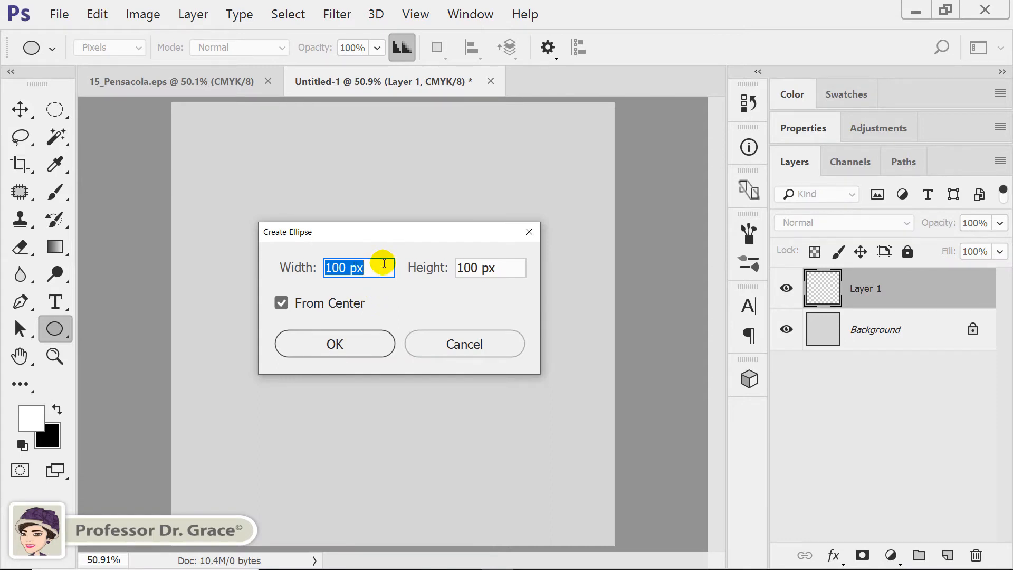
text(12 )
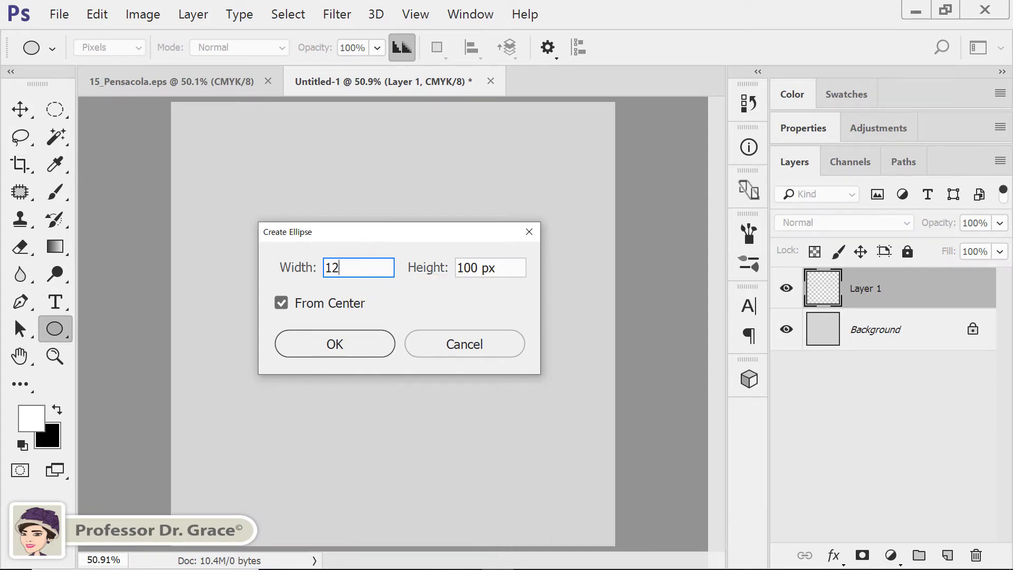
text(cm)
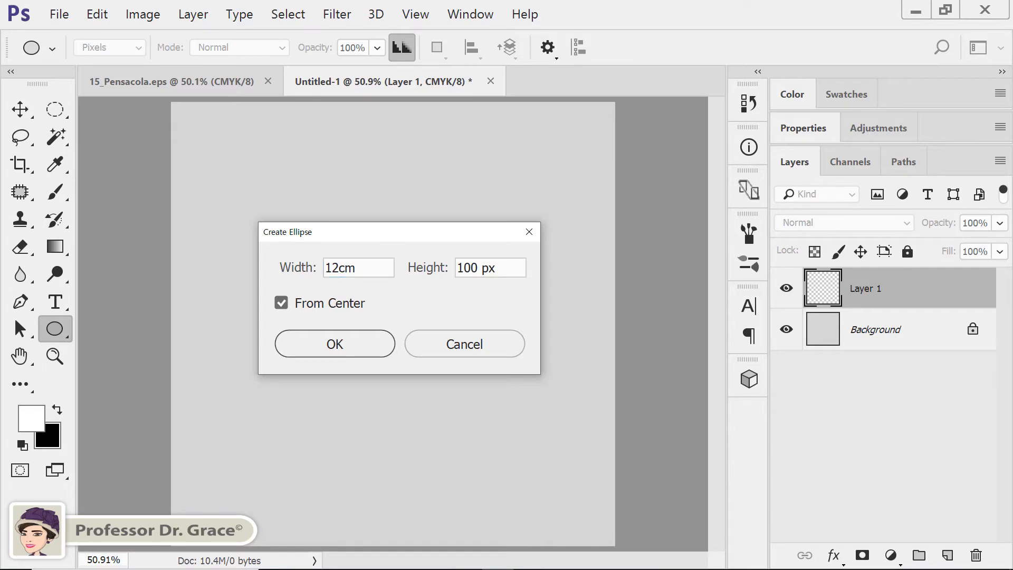
key(Tab)
text(12)
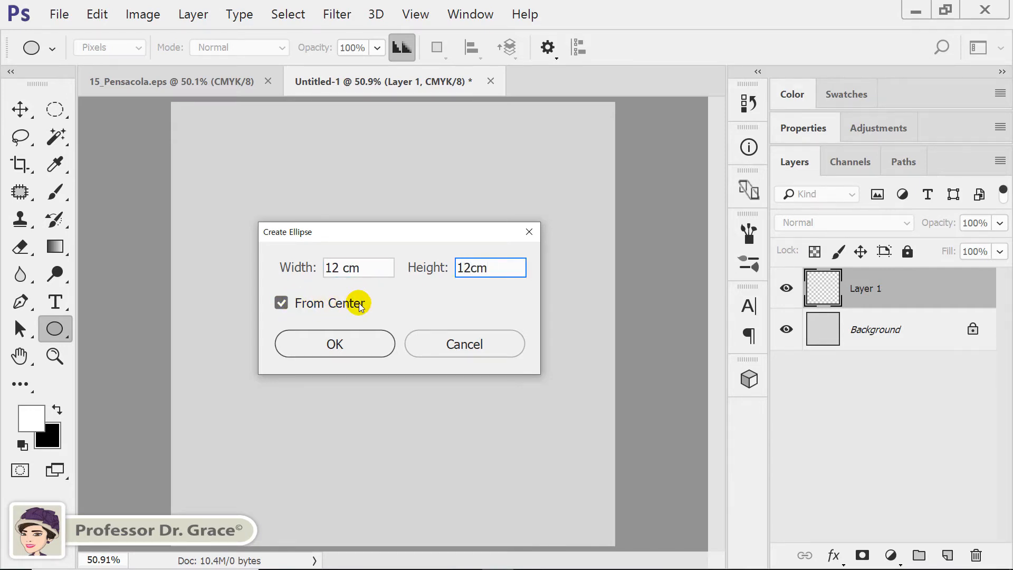
click(335, 344)
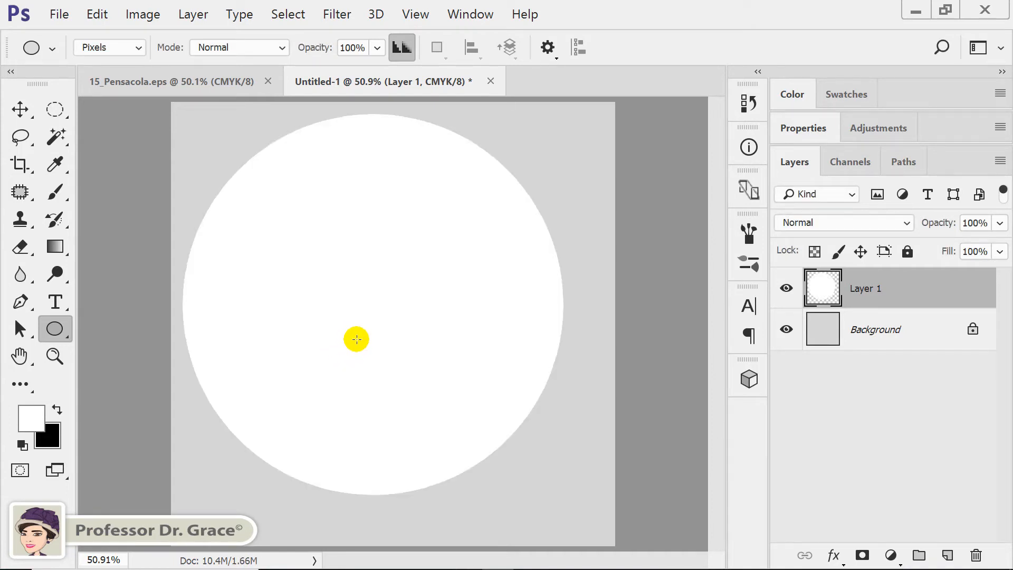
On another new layer, create a white 4 by 4 cm circle from its center near the middle of the large circle
click(947, 554)
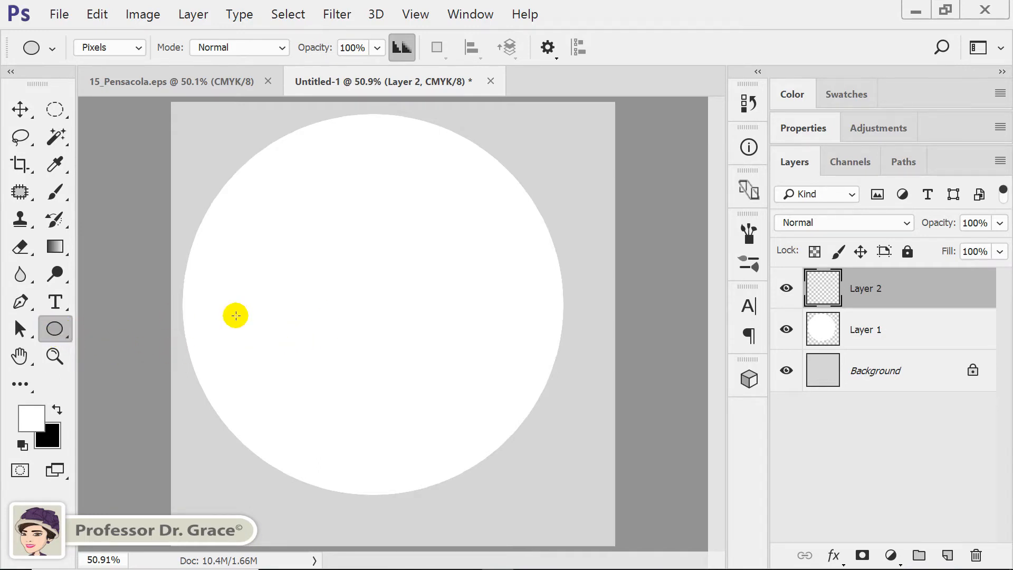
click(369, 297)
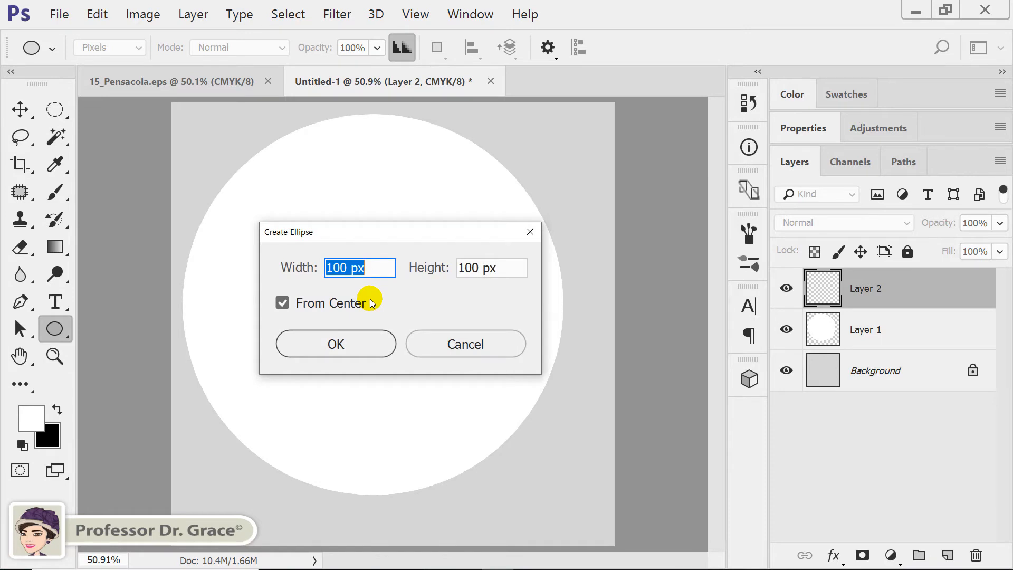
text(4cm)
key(Tab)
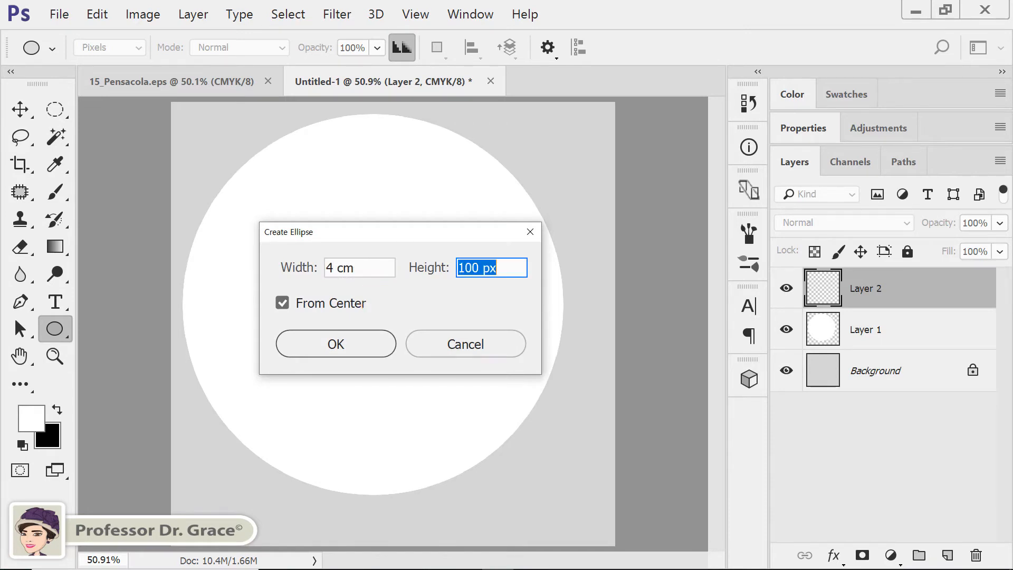
text(4cm)
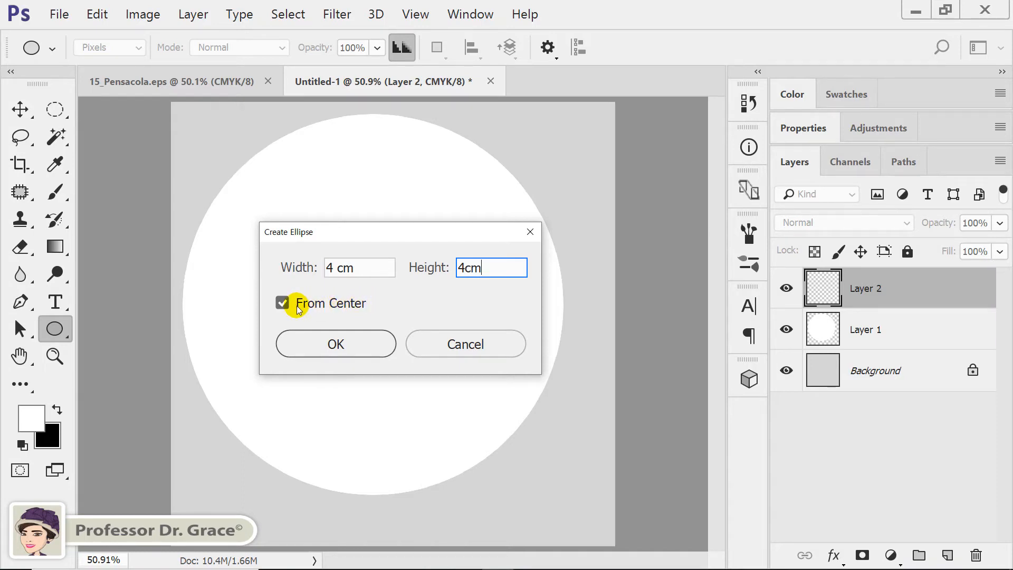
click(341, 344)
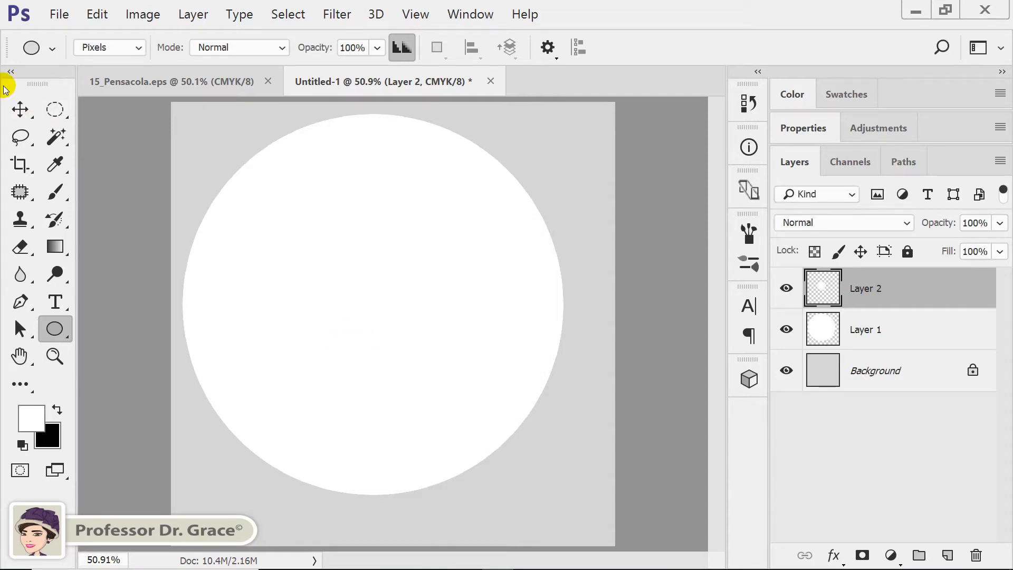
Align both circle layers with the Background by their vertical and horizontal centers
click(20, 109)
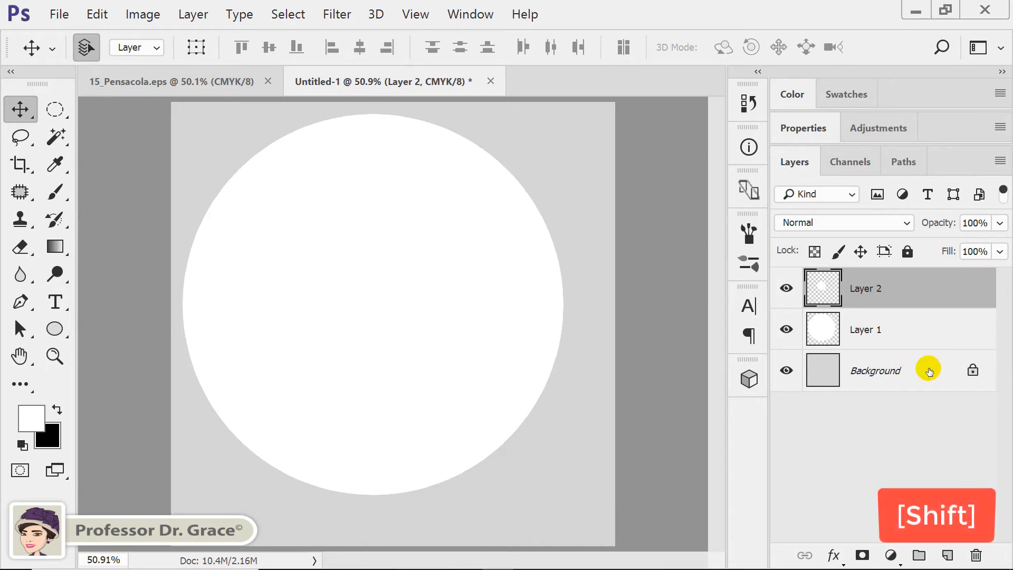
shift+click(916, 369)
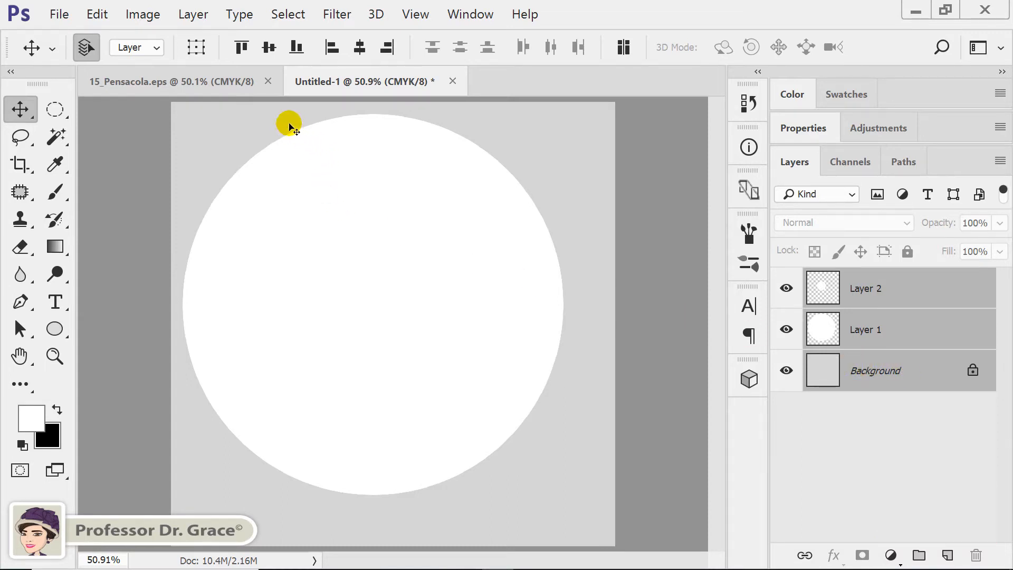
click(268, 48)
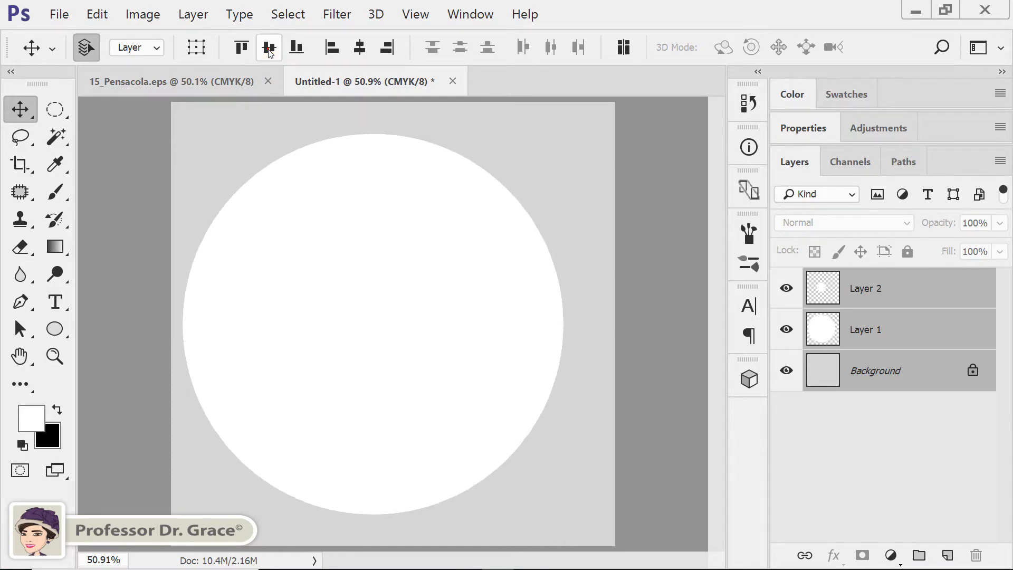
click(359, 48)
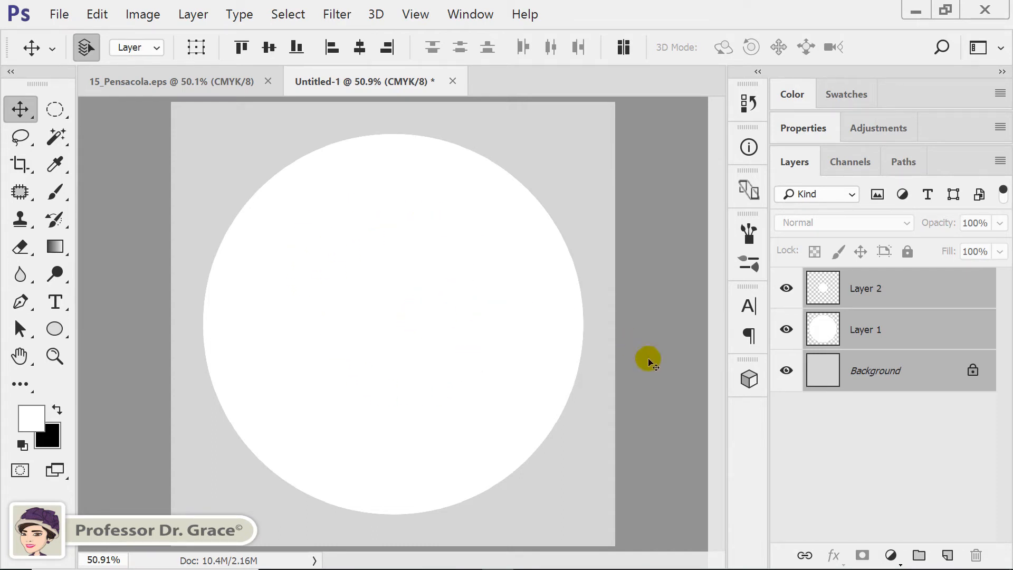
Cut a hole in the large circle using the small circle's outline as a selection, deleting Layer 2 and clearing the selection
ctrl+click(840, 423)
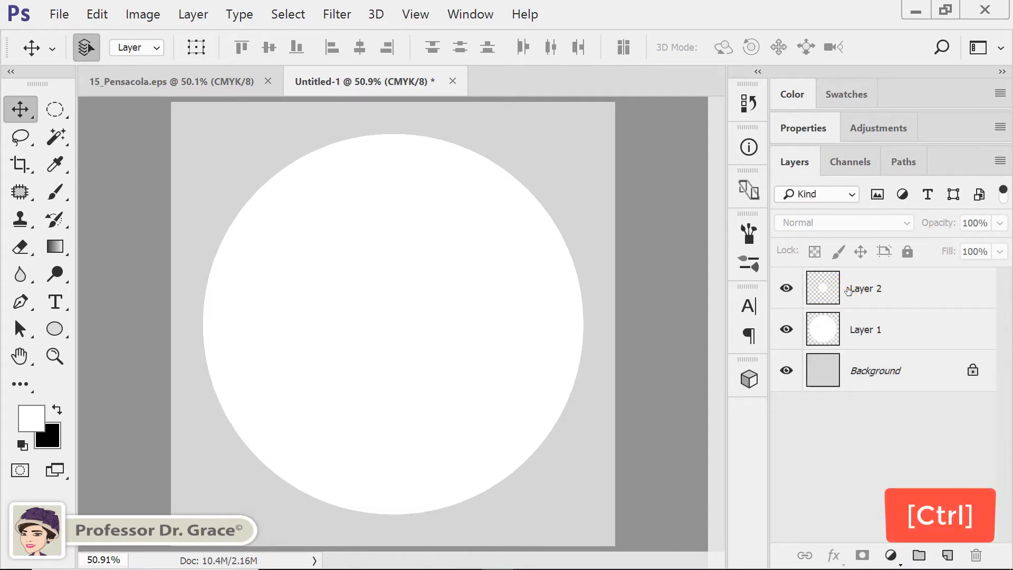
ctrl+click(824, 290)
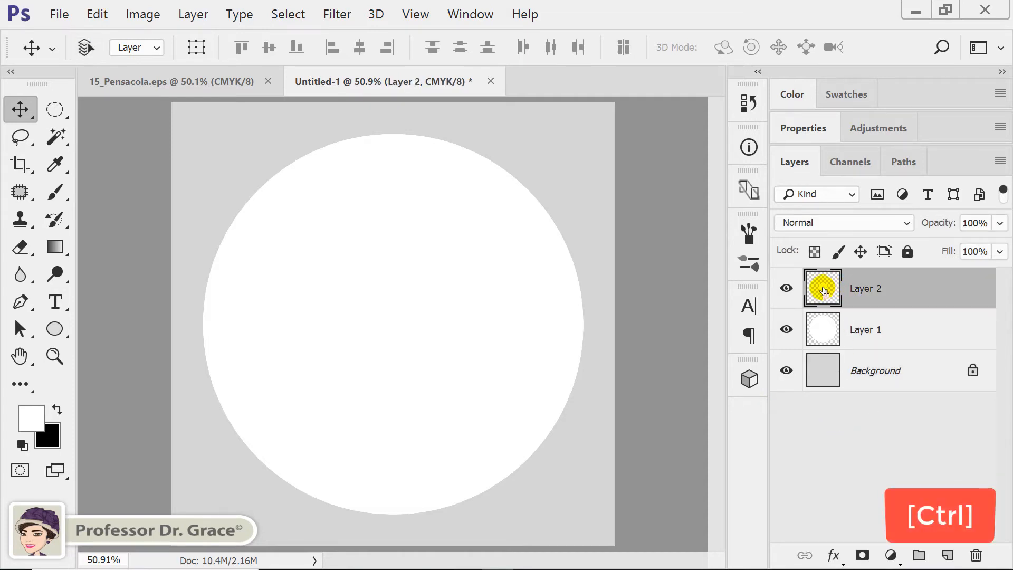
ctrl+click(823, 291)
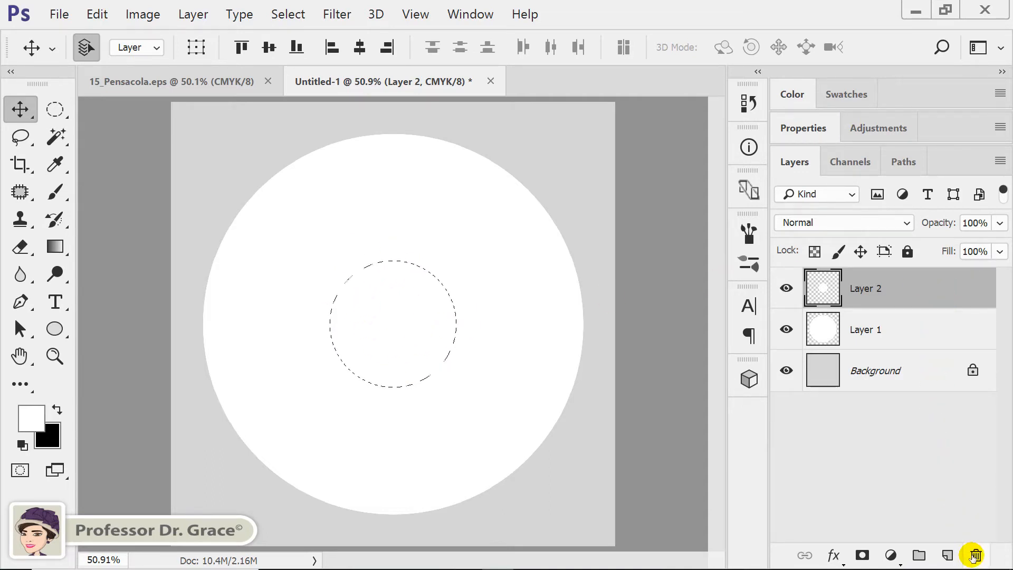
click(975, 556)
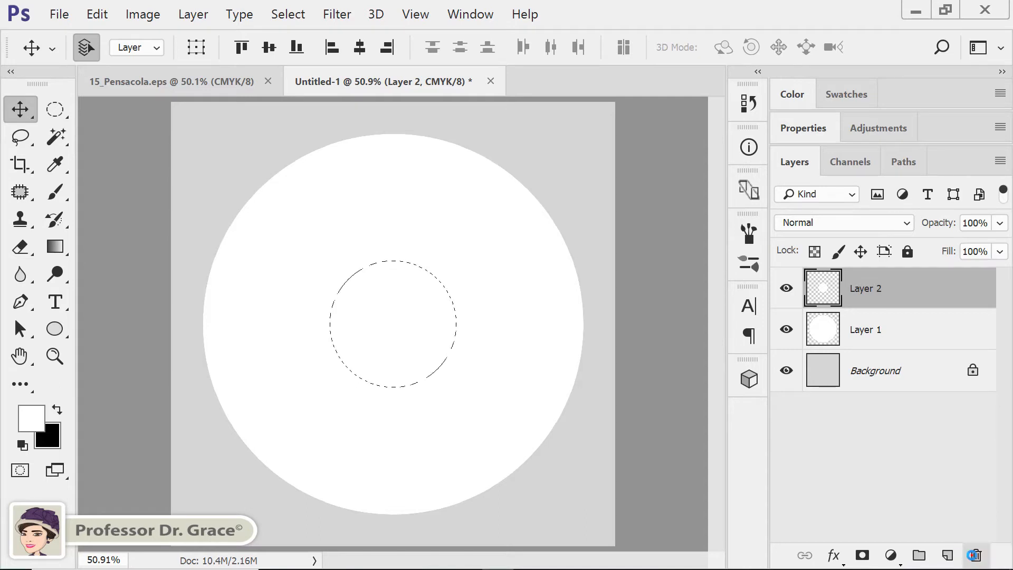
drag(440, 261, 448, 268)
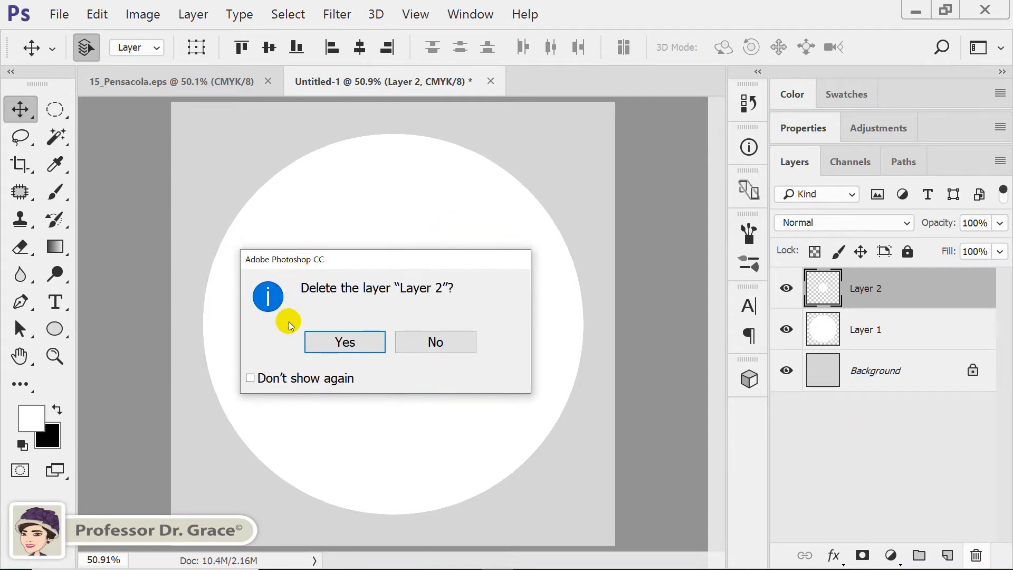
click(337, 346)
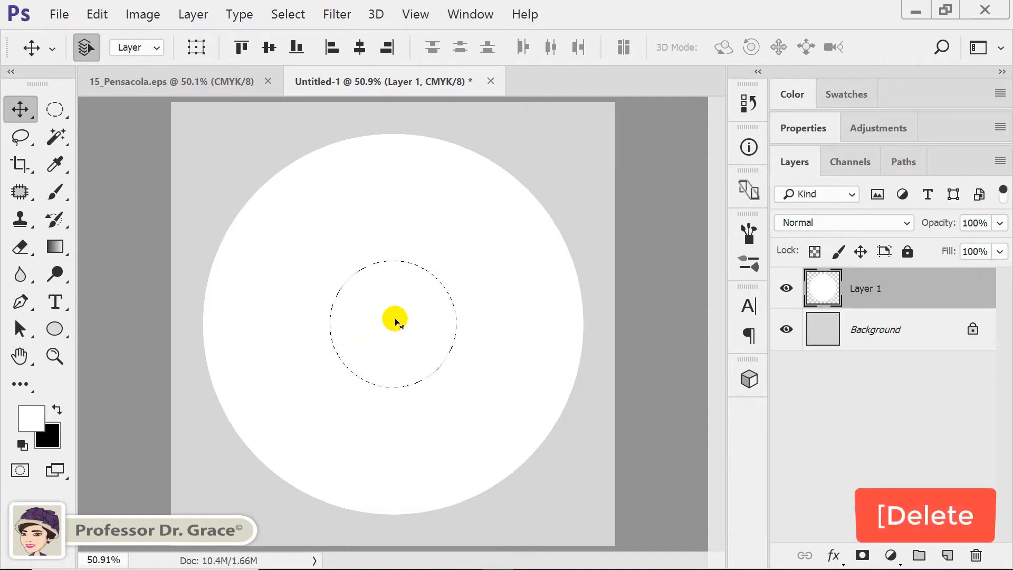
key(Delete)
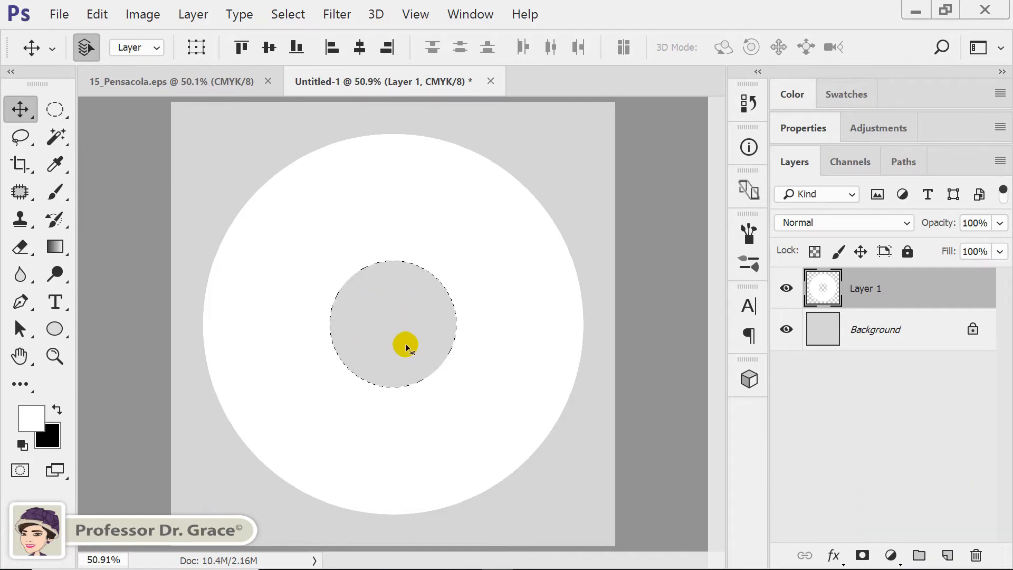
key(ctrl+d)
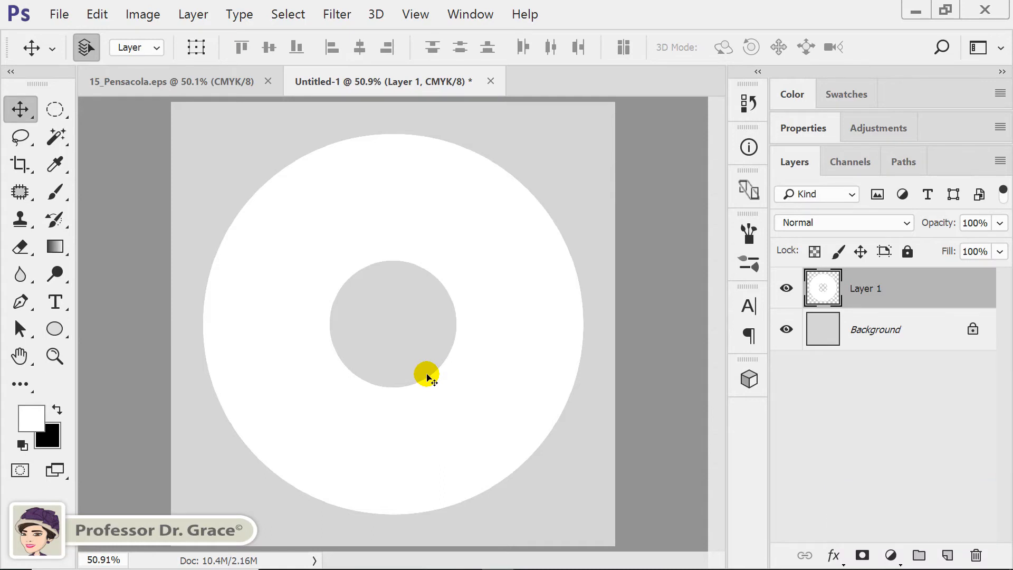
Copy the entire 15_Pensacola.eps image, close that file, and paste the image as a new layer in the disc document
click(179, 82)
key(ctrl+a)
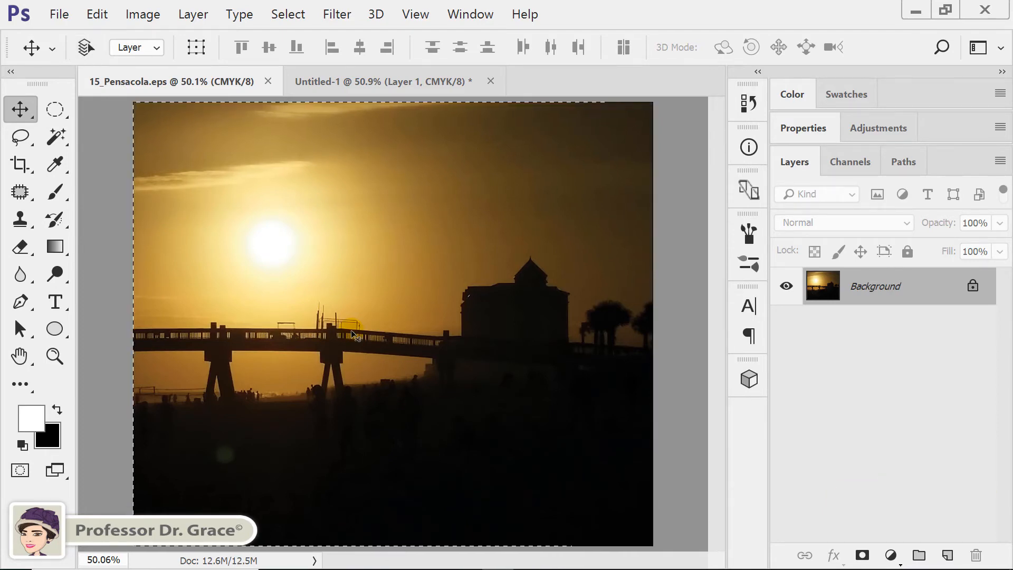
key(ctrl+c)
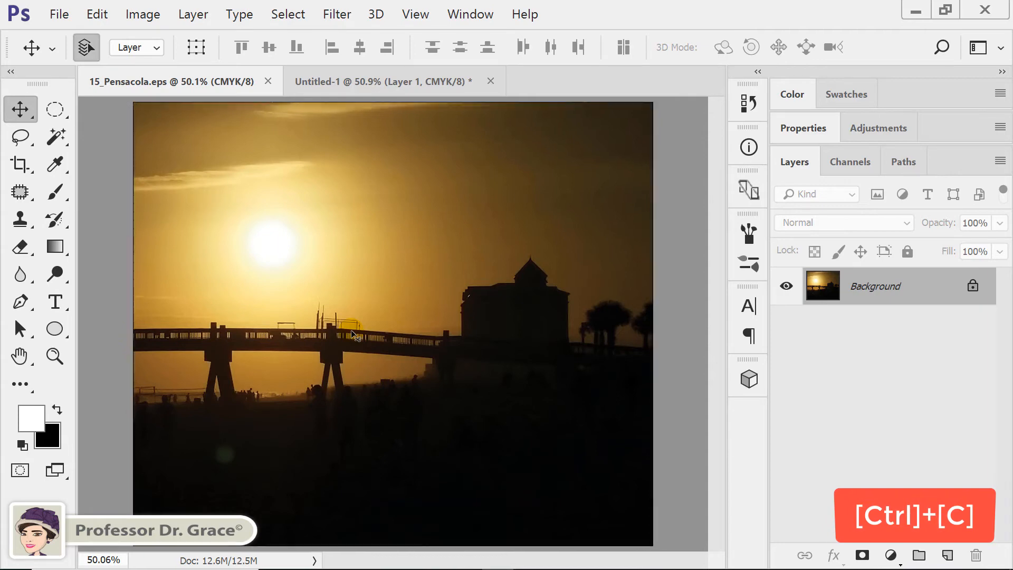
key(ctrl+w)
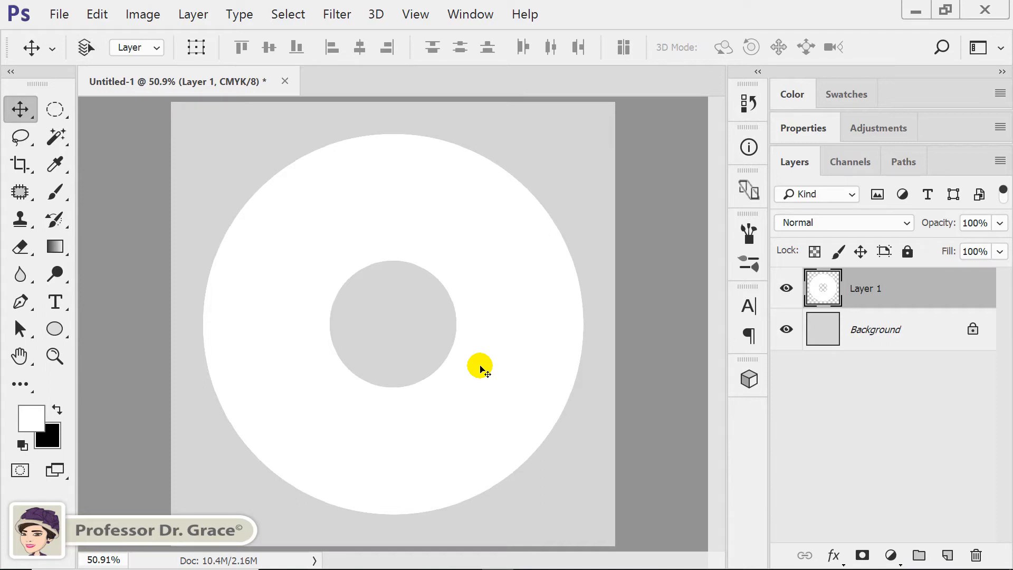
key(ctrl+v)
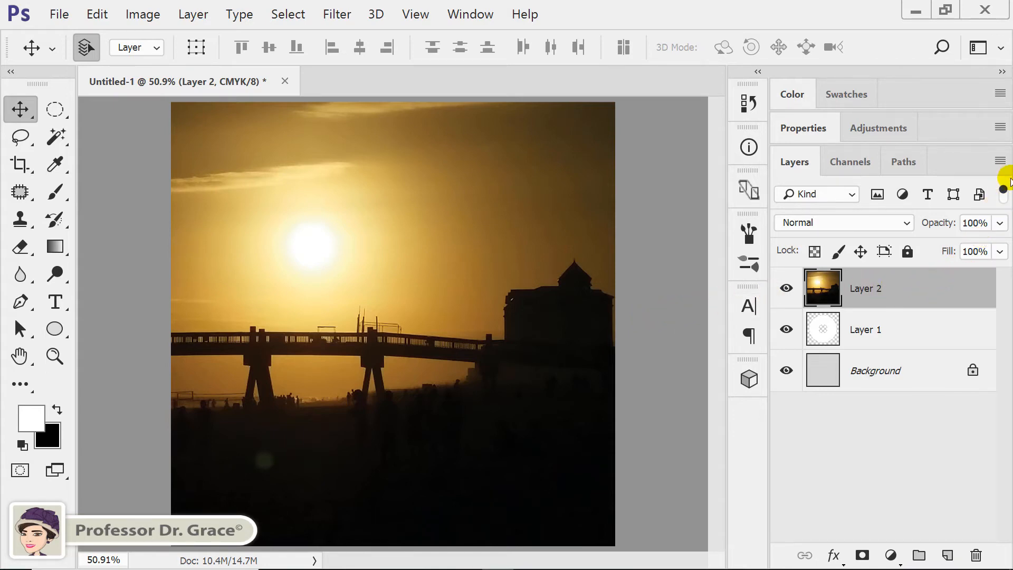
Clip the pasted image on Layer 2 to the ring on Layer 1, and release the clipping mask again
click(1001, 161)
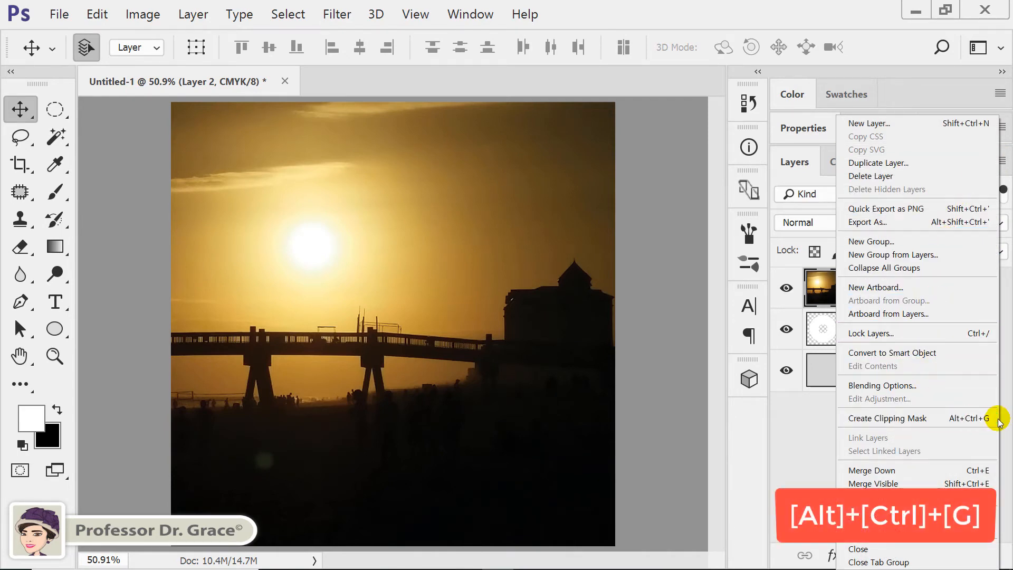
click(971, 418)
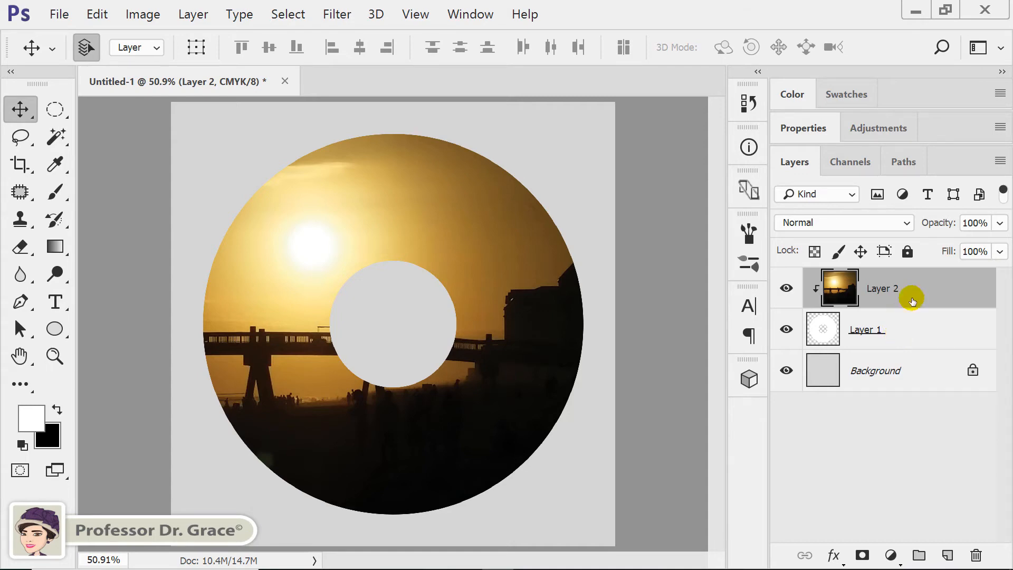
click(1000, 161)
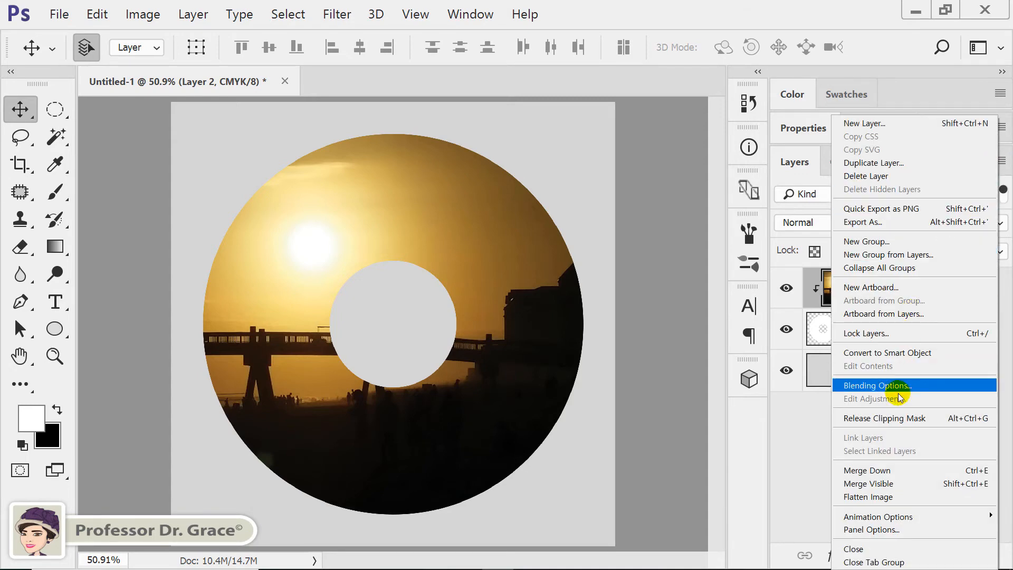
click(955, 418)
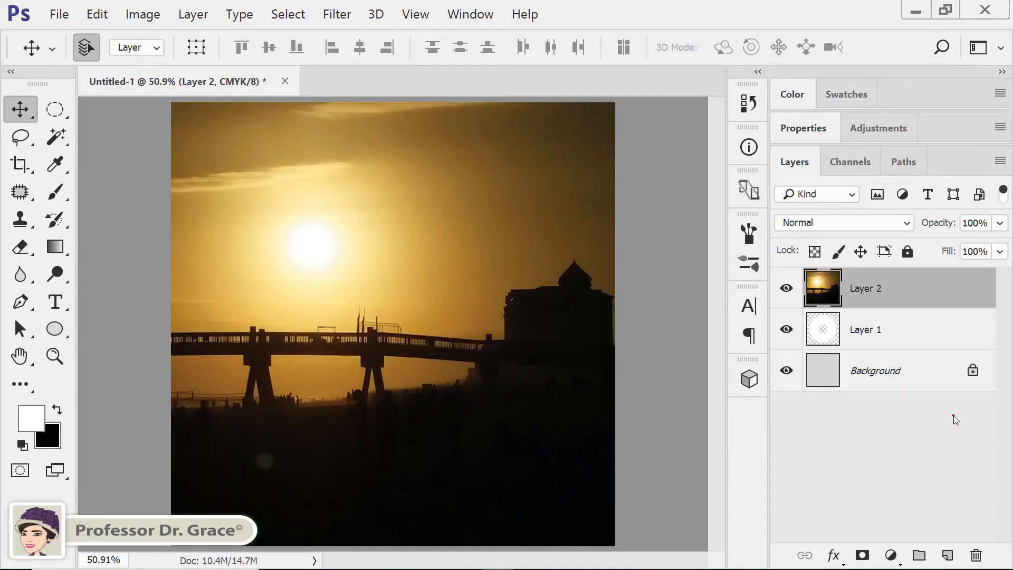
Deselect all layers and create a clipping mask directly between Layer 2 and Layer 1 in the layer stack
click(886, 421)
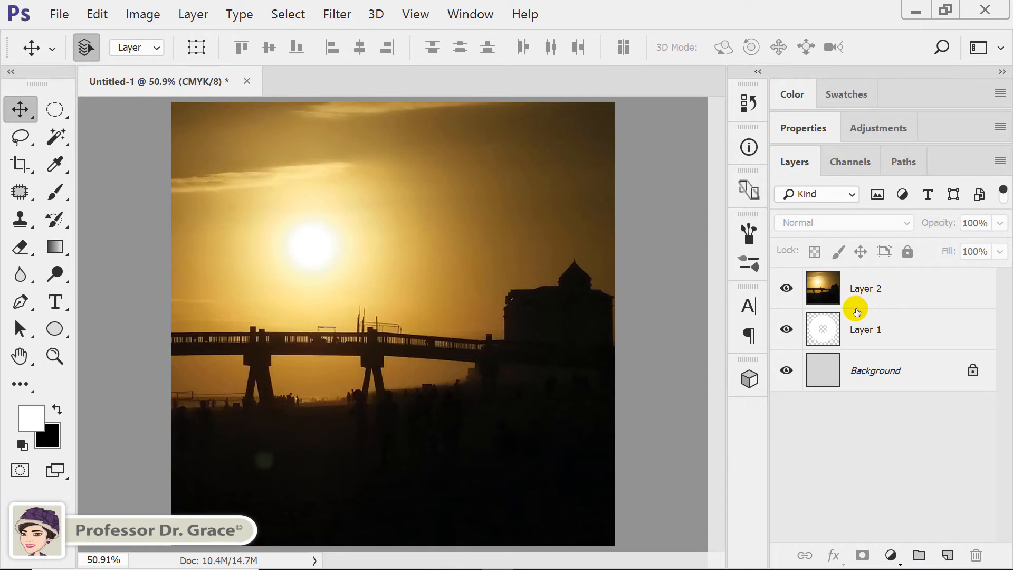
key(alt)
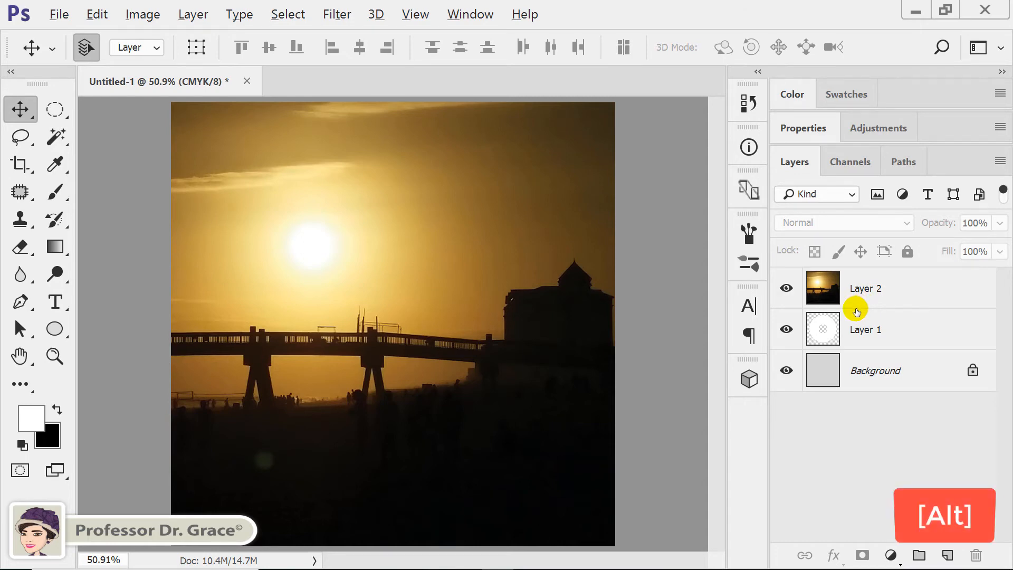
alt+click(887, 305)
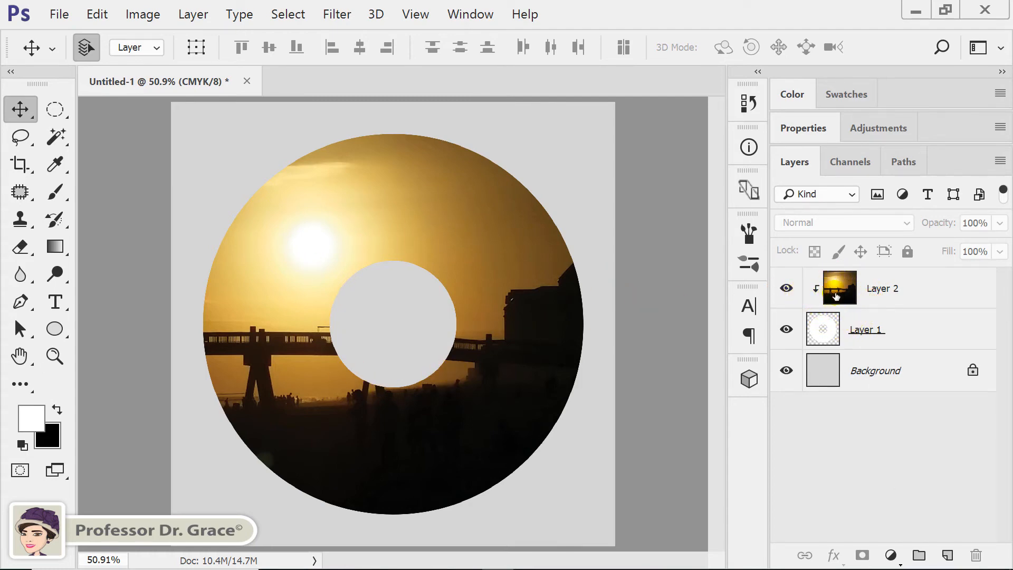
Release the clipping mask between Layer 2 and Layer 1, and undo the release
click(844, 312)
key(alt)
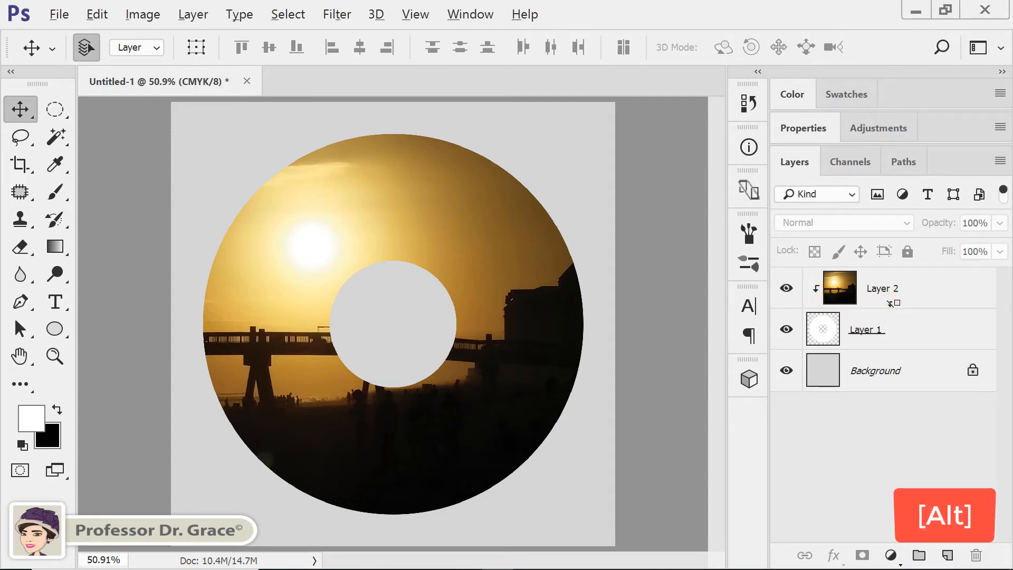
alt+click(891, 303)
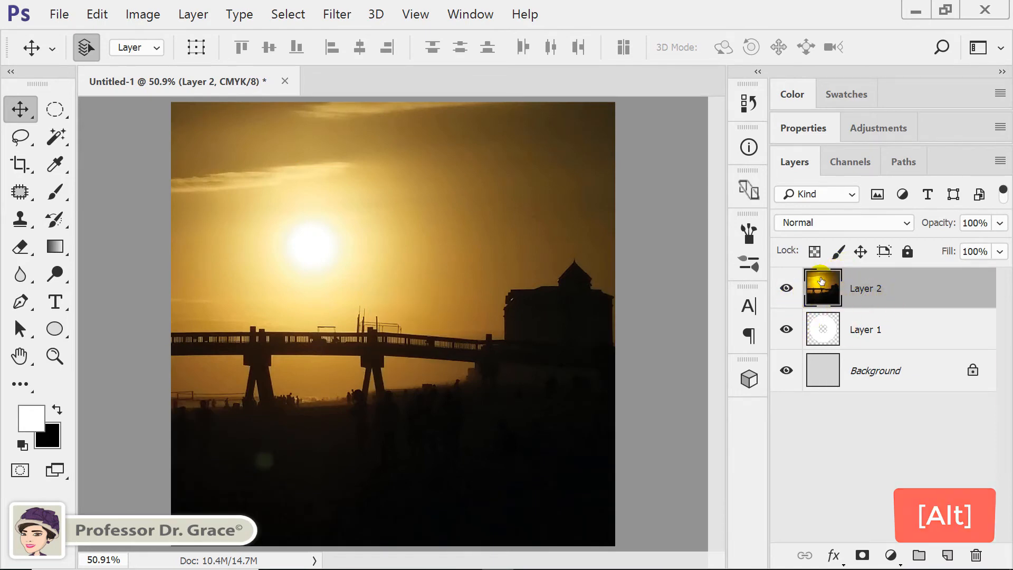
key(ctrl+z)
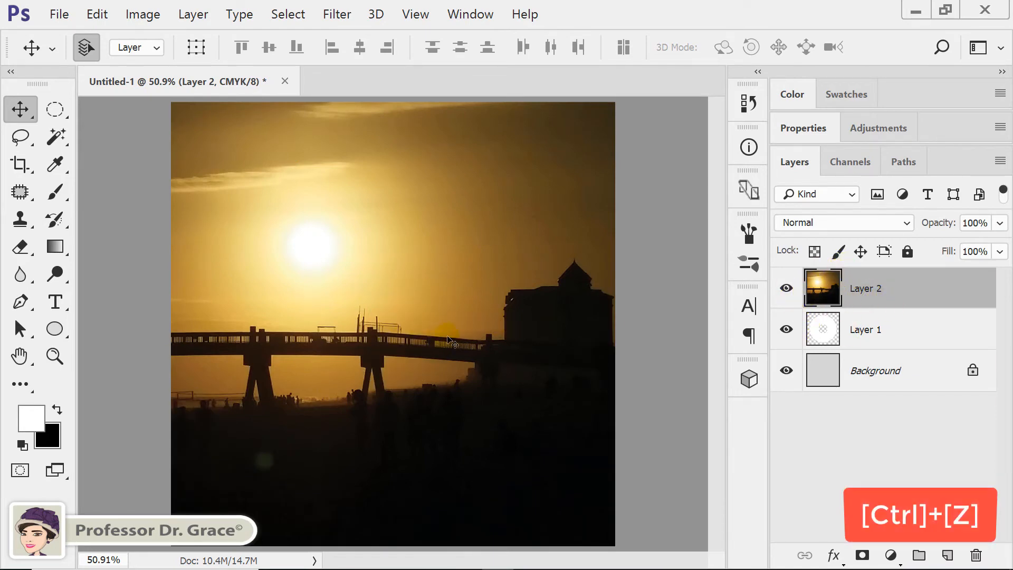
key(ctrl+z)
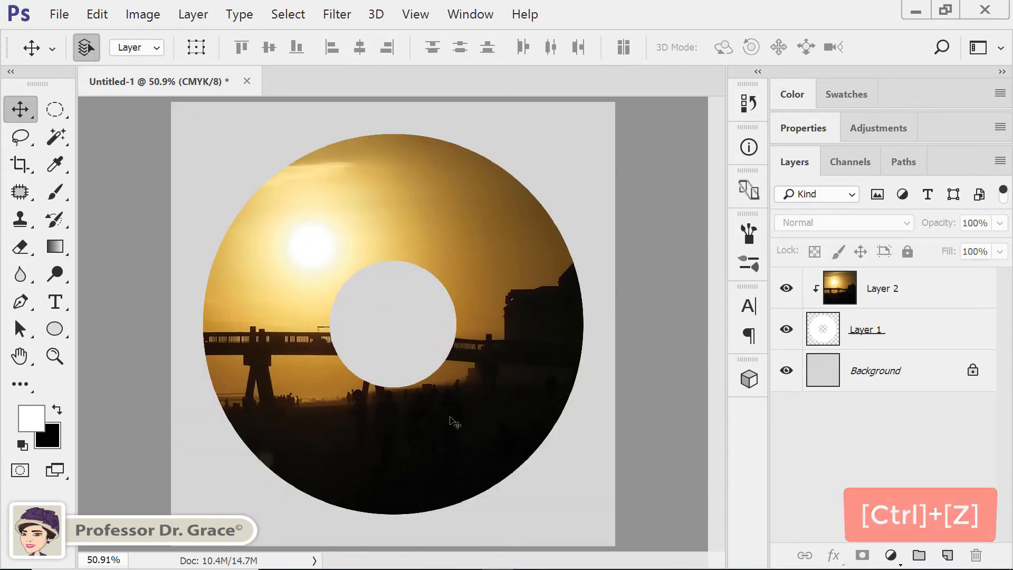
Scale the sunset image on Layer 2 proportionally from its center to about 90%, and shift it slightly up and left inside the disc
key(ctrl+t)
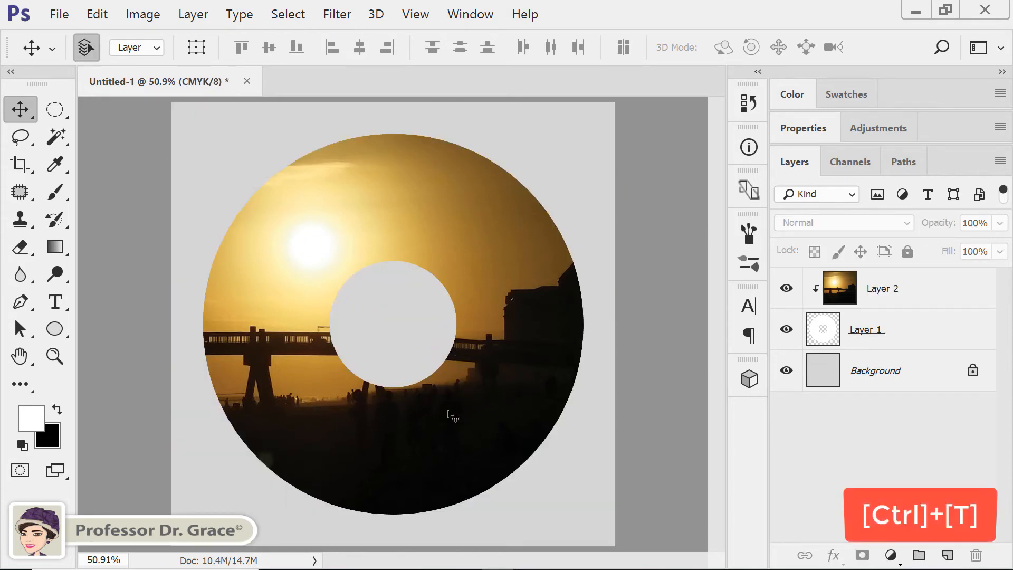
click(899, 292)
key(ctrl+t)
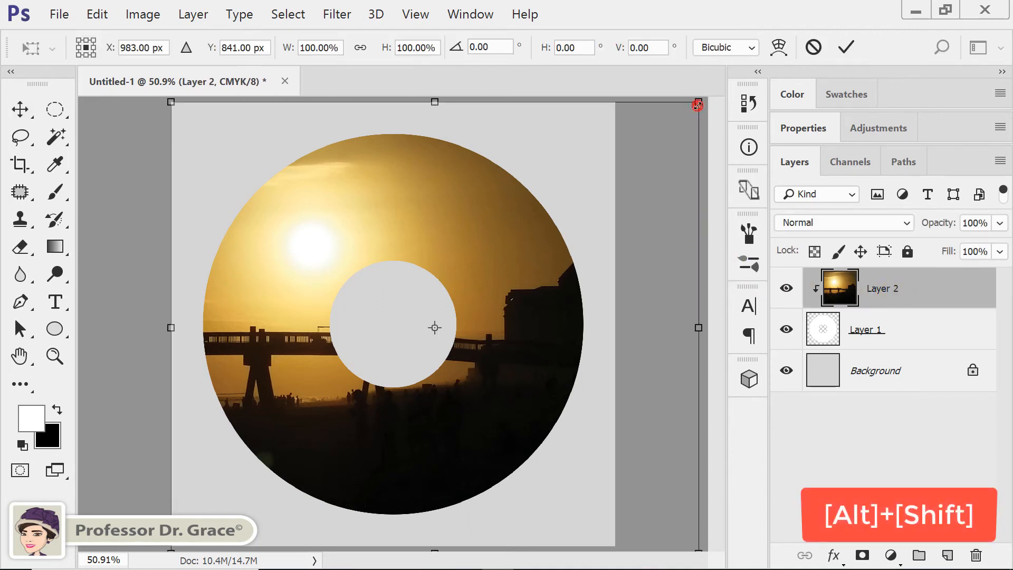
drag(697, 106, 672, 125)
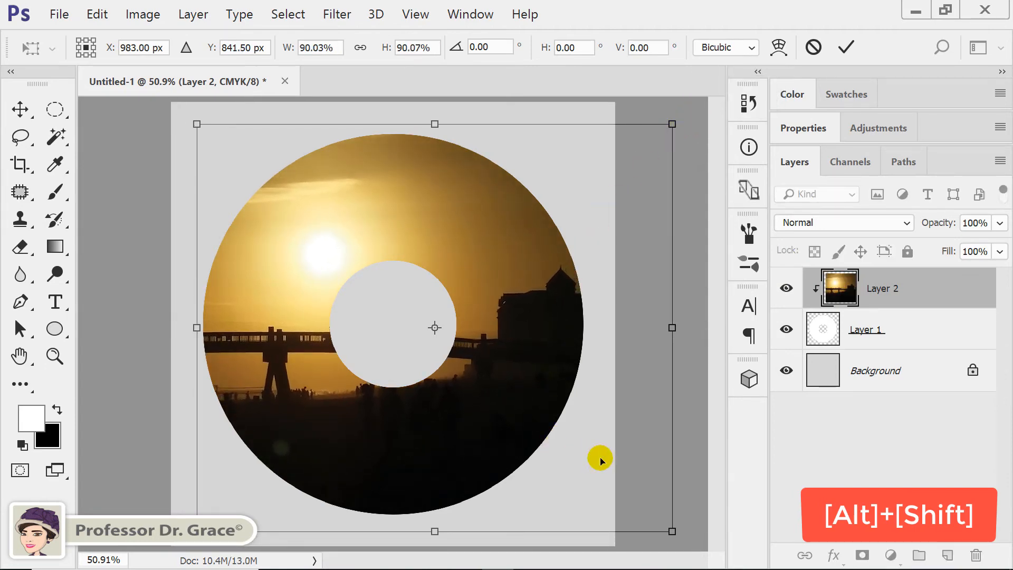
key(Return)
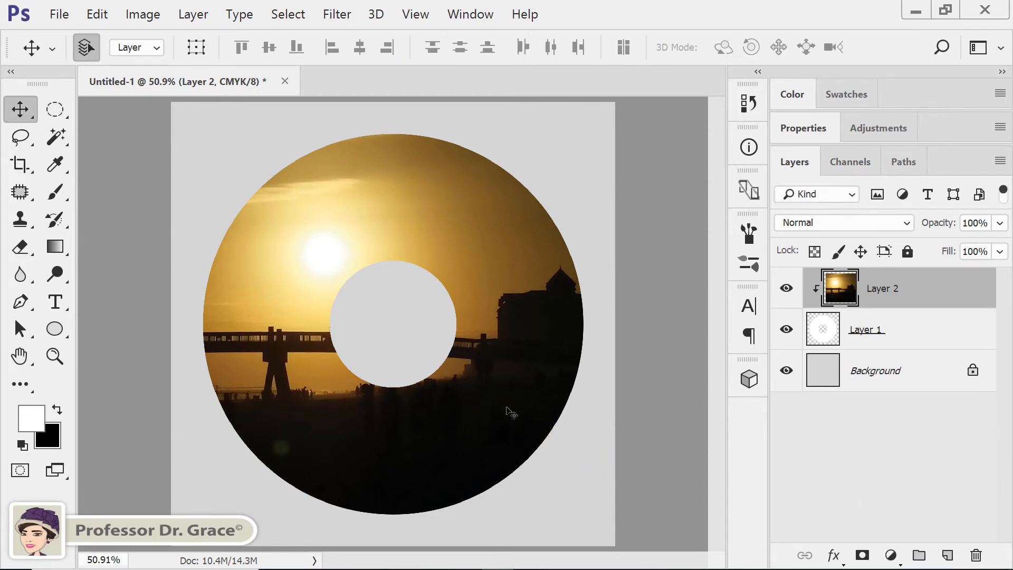
drag(511, 413, 485, 402)
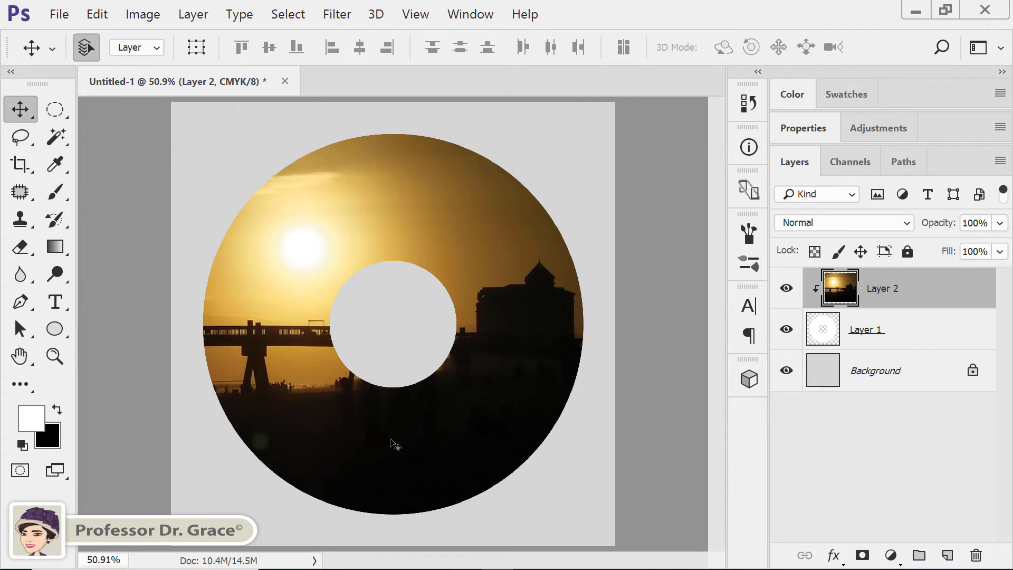
Create a new layer group above Layer 2 and name it Text
click(922, 558)
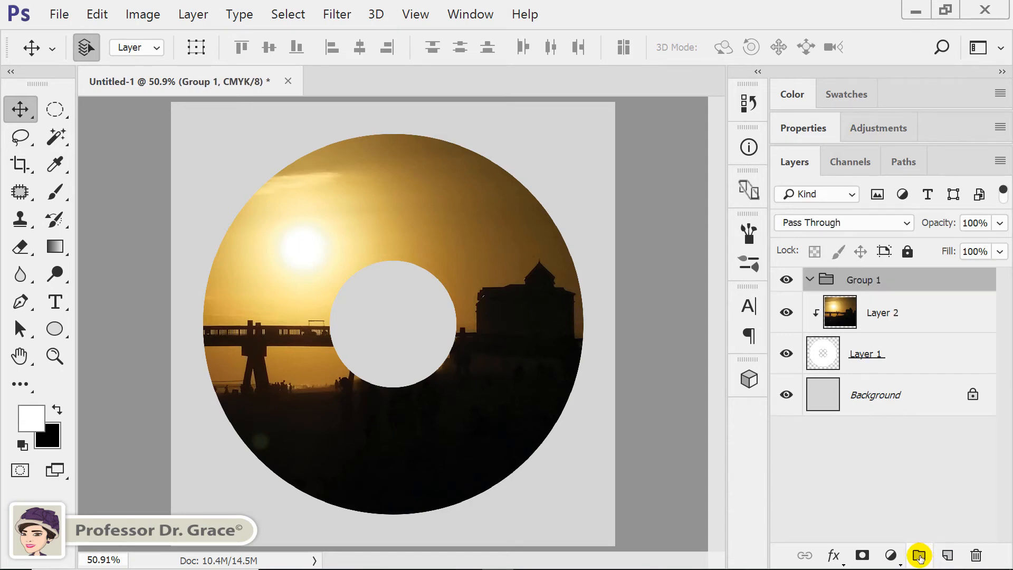
double_click(862, 279)
key(Return)
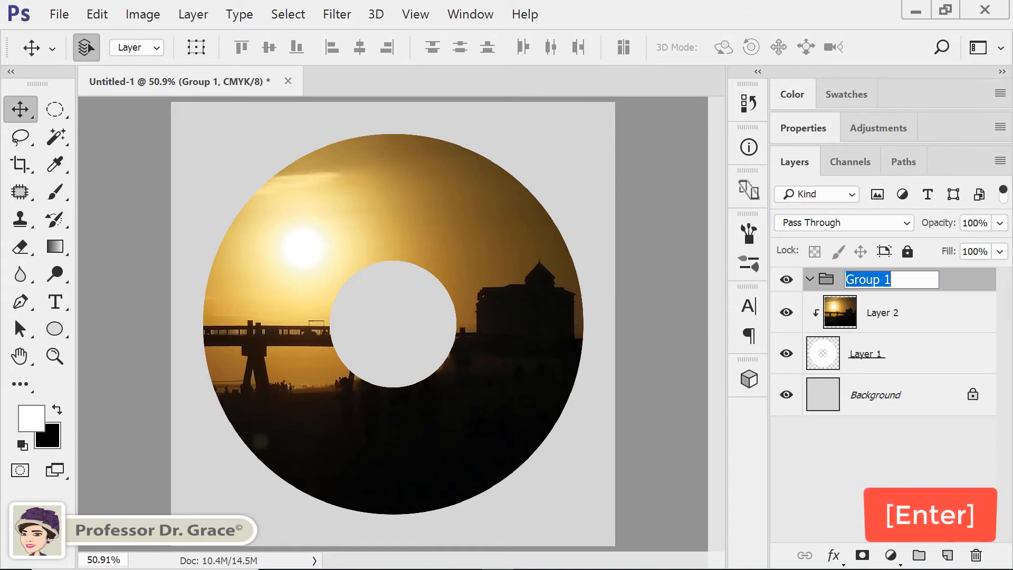
text(Text)
key(Return)
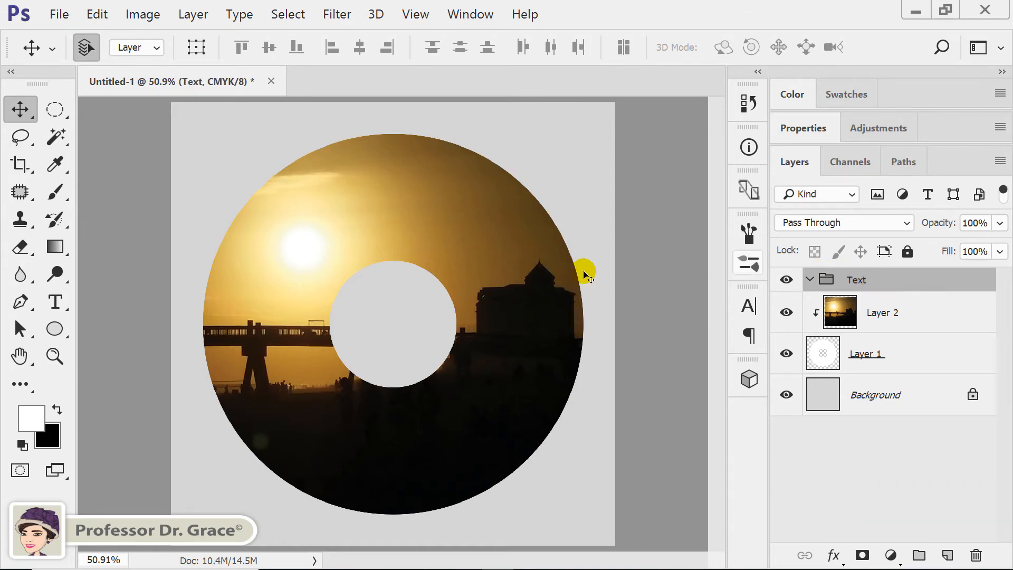
Add the horizontal text "NEW CONTEMPORARY" in the upper part of the disc, inside the Text group
key(t)
click(71, 303)
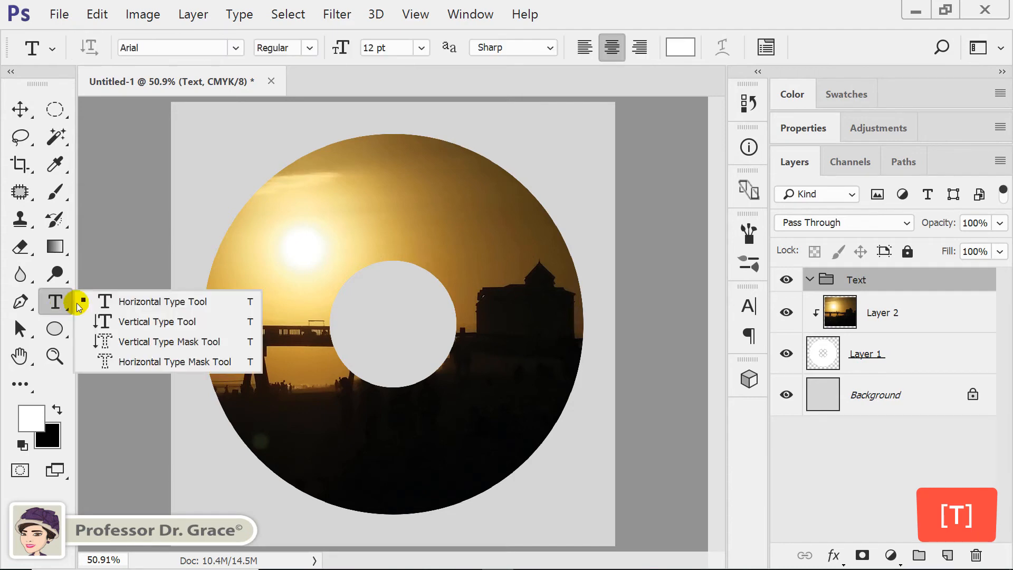
click(109, 299)
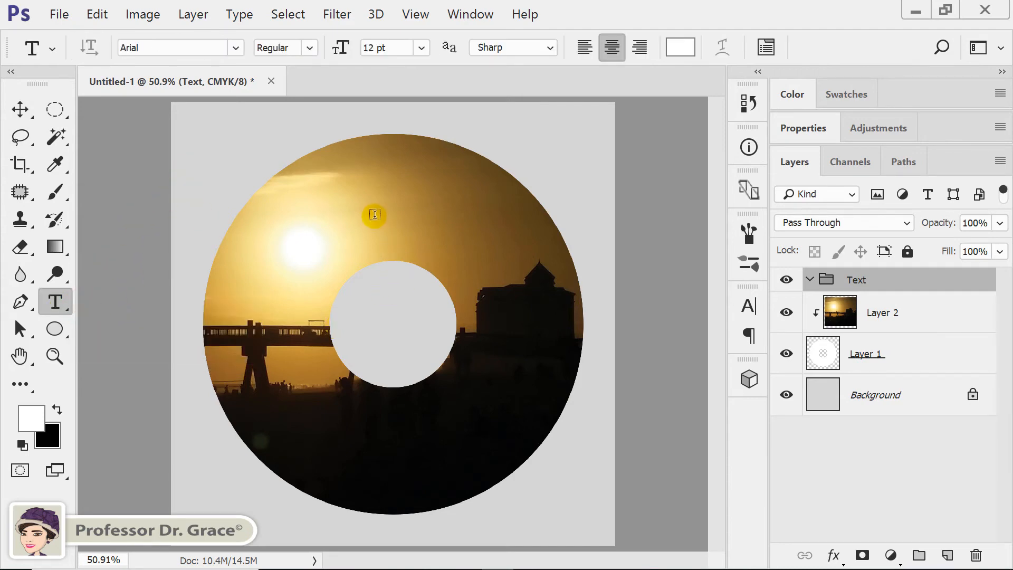
click(384, 199)
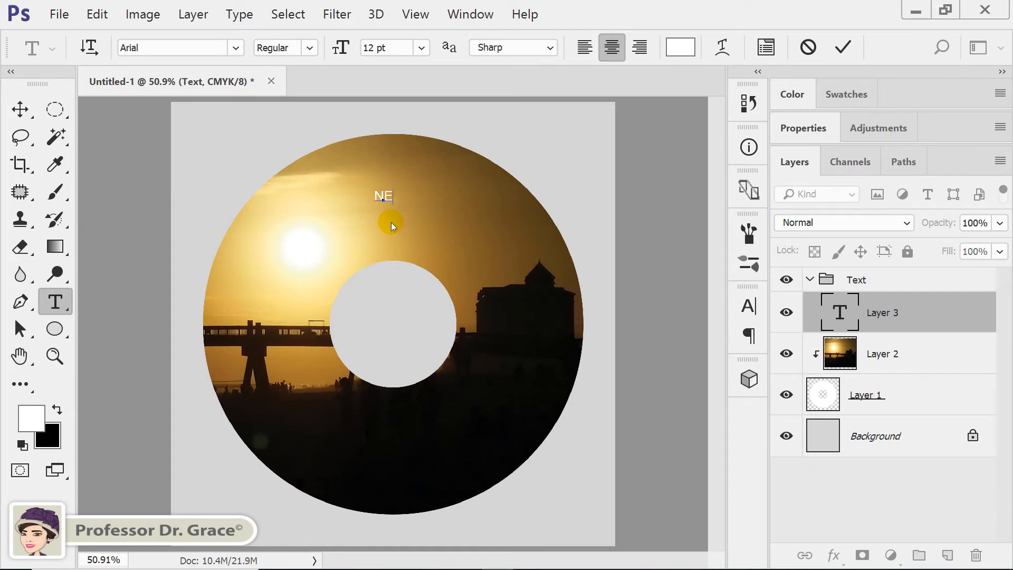
text(NEW CONTEMPOR)
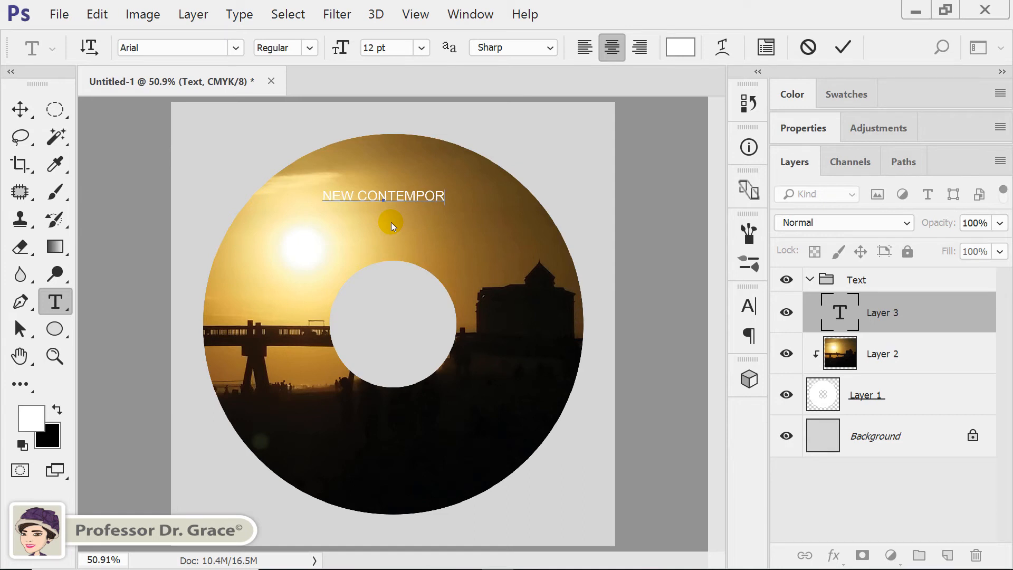
text(ARY)
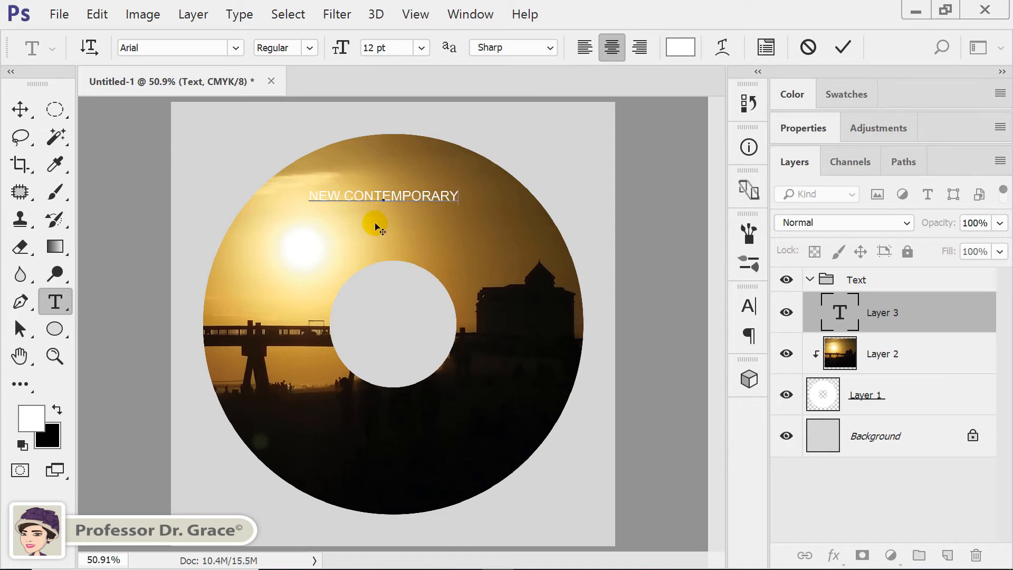
text(v)
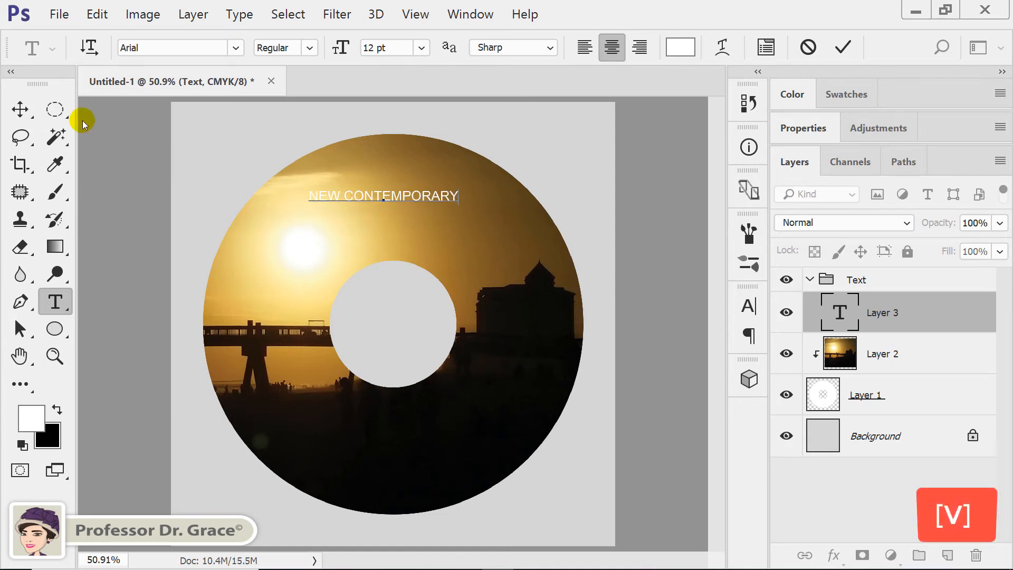
click(20, 109)
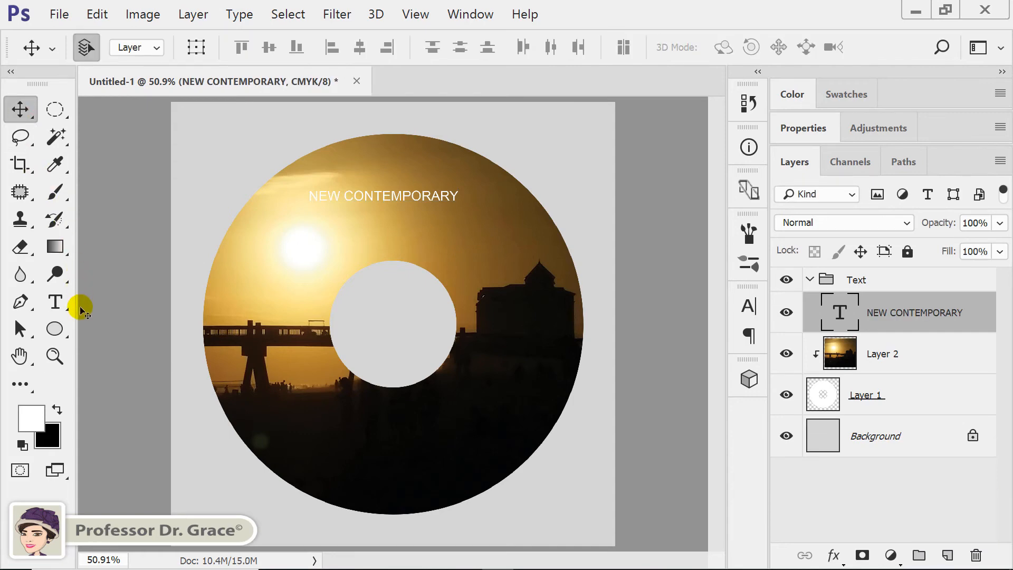
Add a separate horizontal text line "GOSPEL" between "NEW CONTEMPORARY" and the disc's hole
key(t)
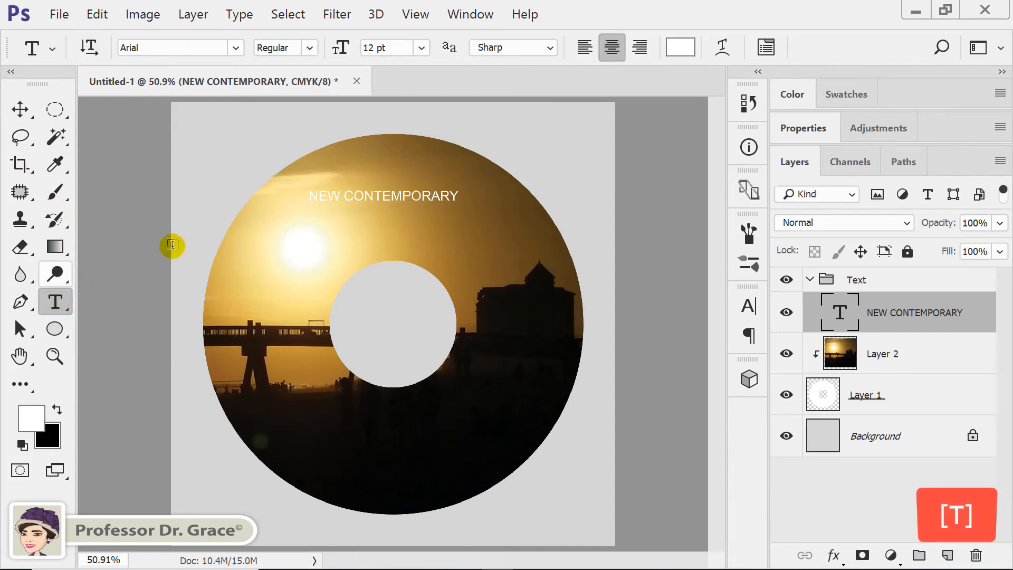
click(383, 232)
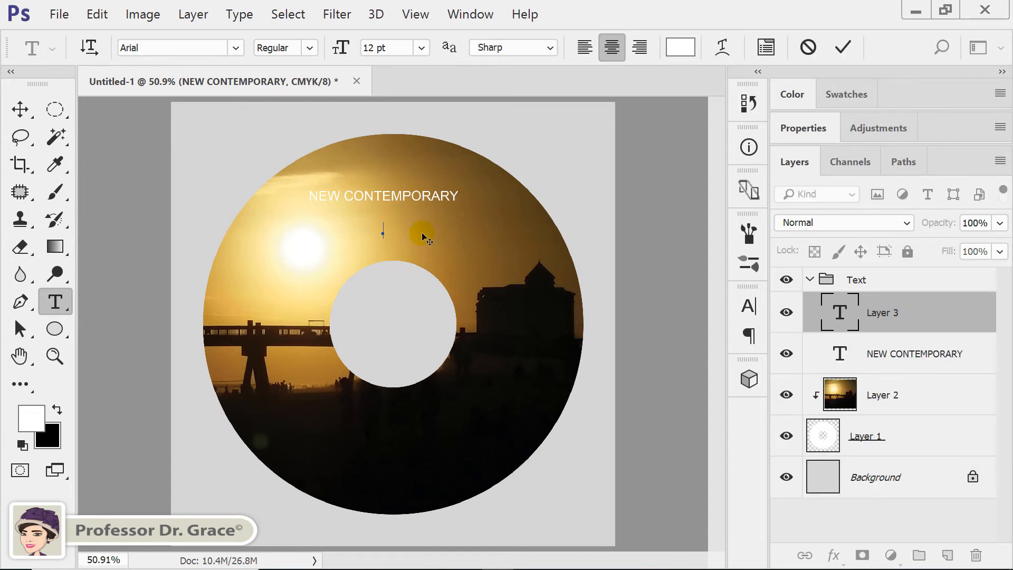
text(GOSPEL)
click(21, 111)
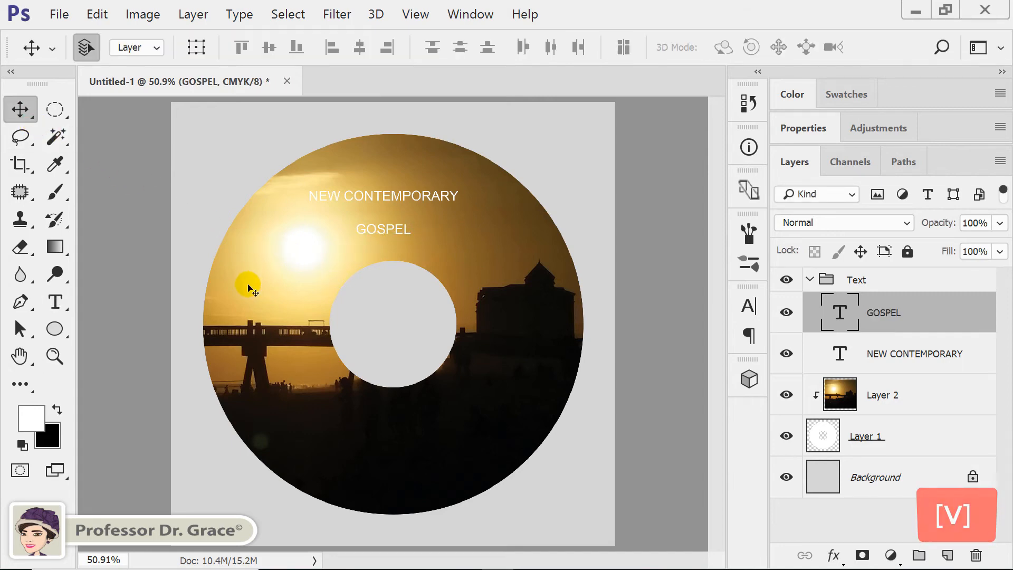
Add a separate horizontal text line with the artist's title and name in the dark area below the disc's hole
key(t)
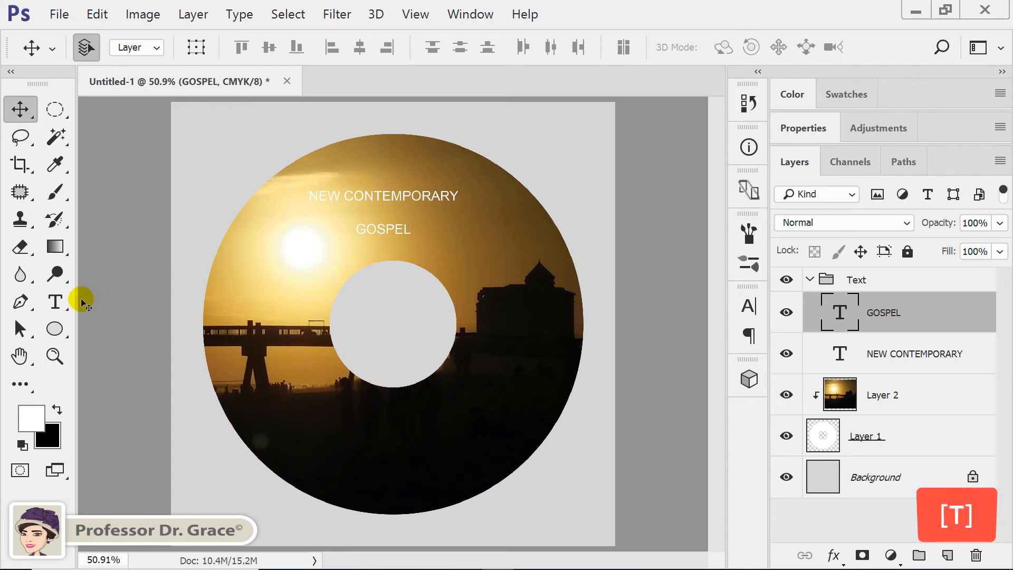
click(58, 305)
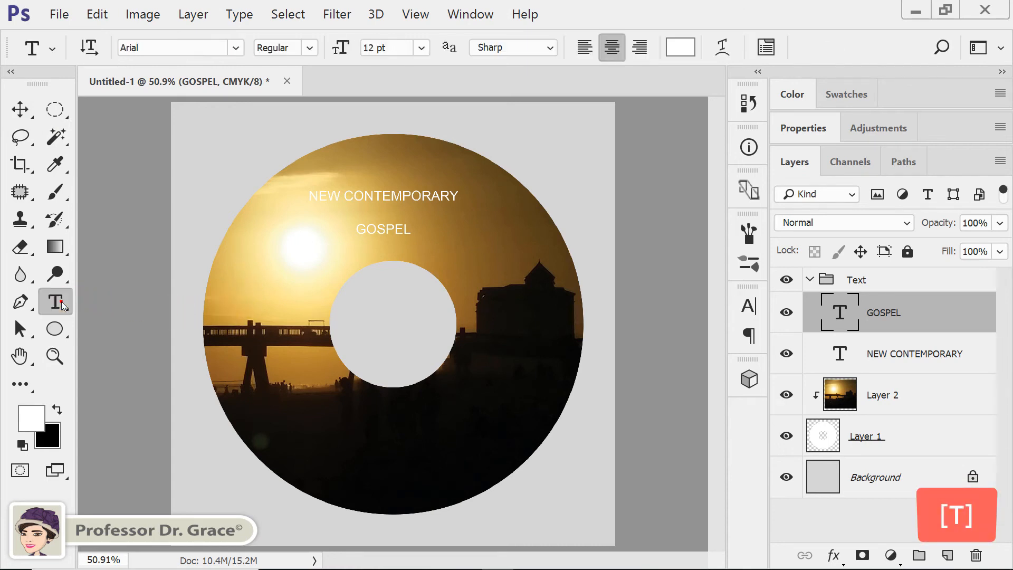
click(387, 445)
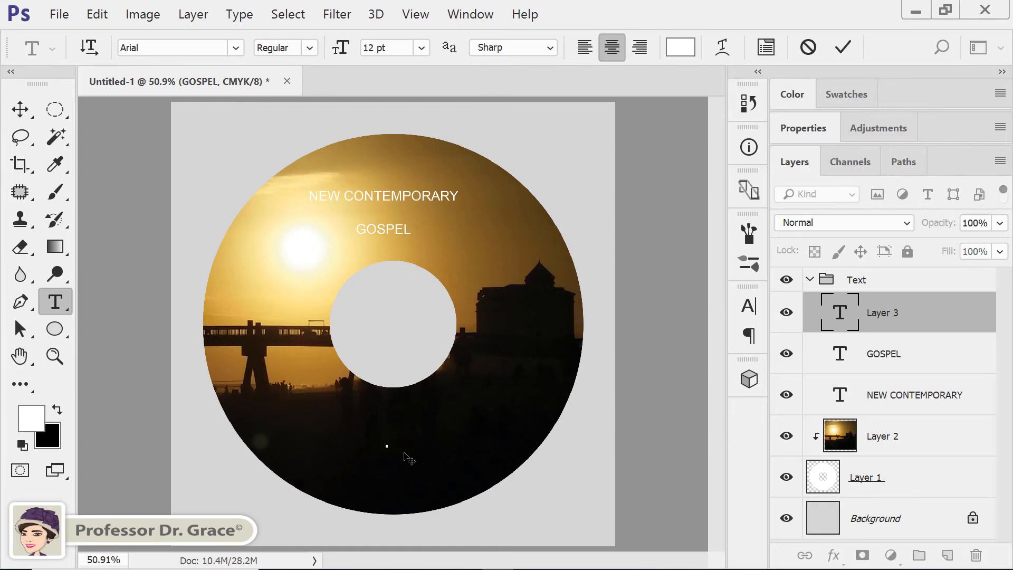
text(Prof.Dr.)
text(Grace)
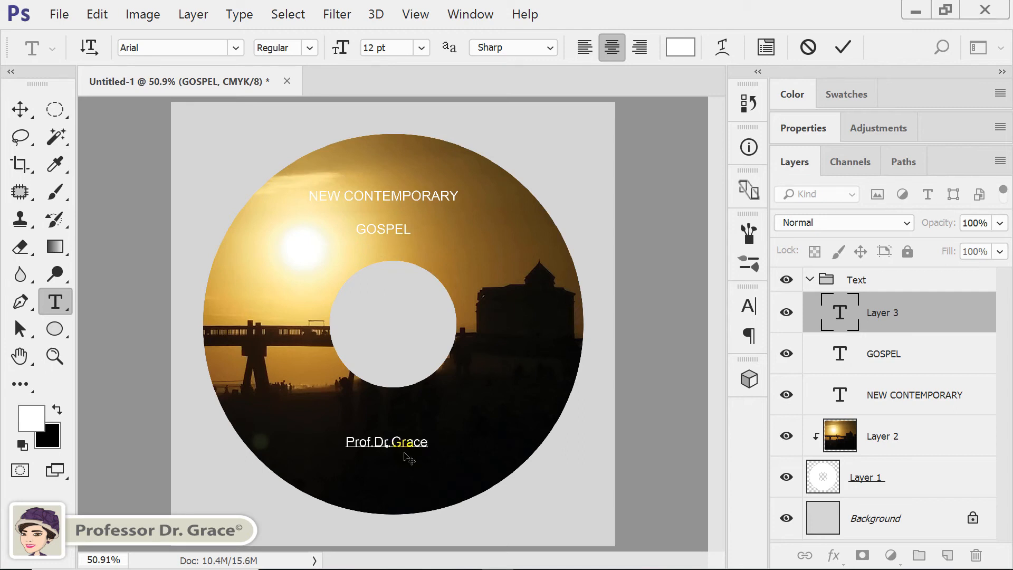
click(384, 380)
Check the font style and size of the "NEW CONTEMPORARY" text, keeping Arial Regular at 12 pt
click(843, 396)
double_click(843, 396)
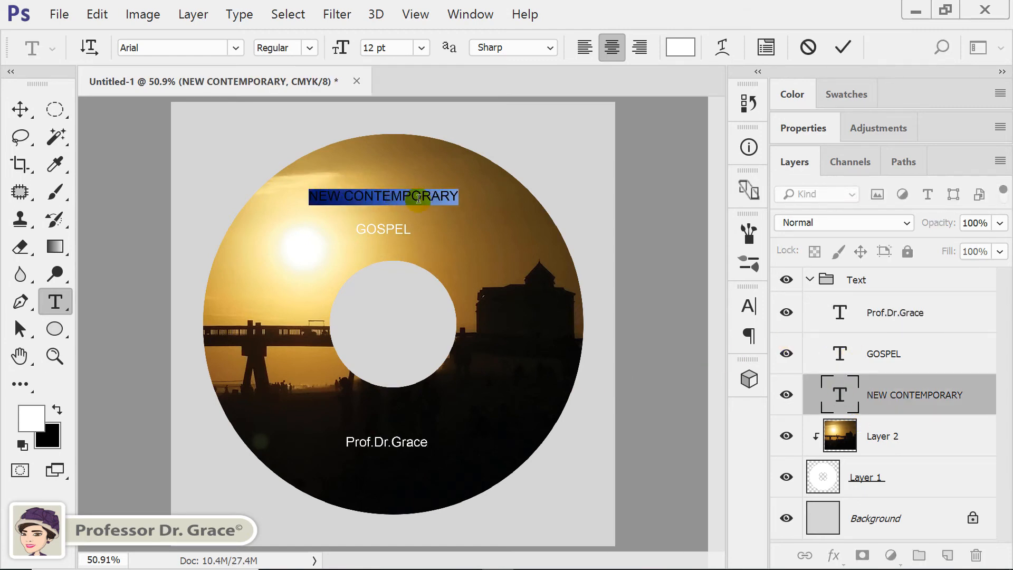
click(309, 47)
click(316, 137)
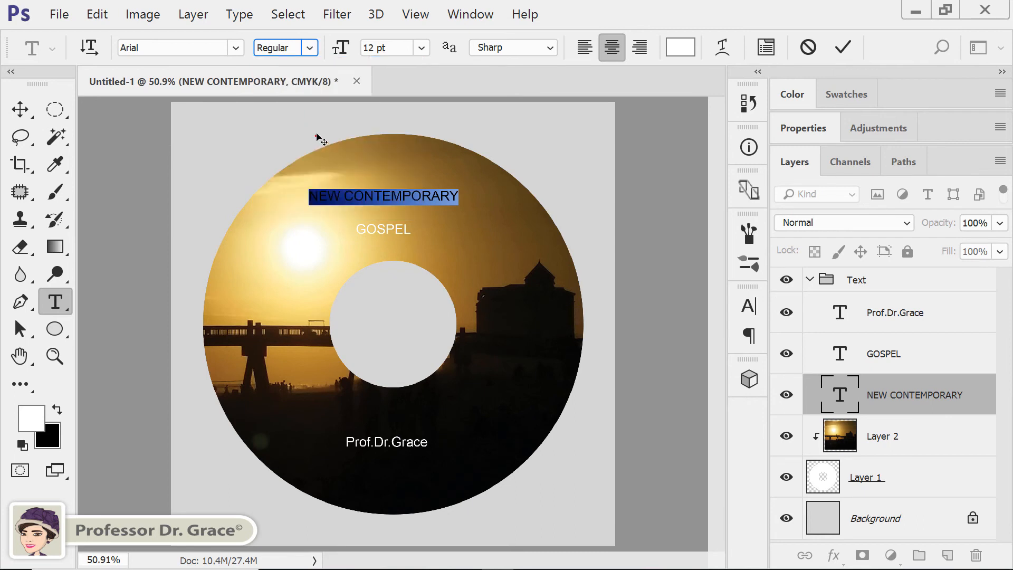
click(396, 46)
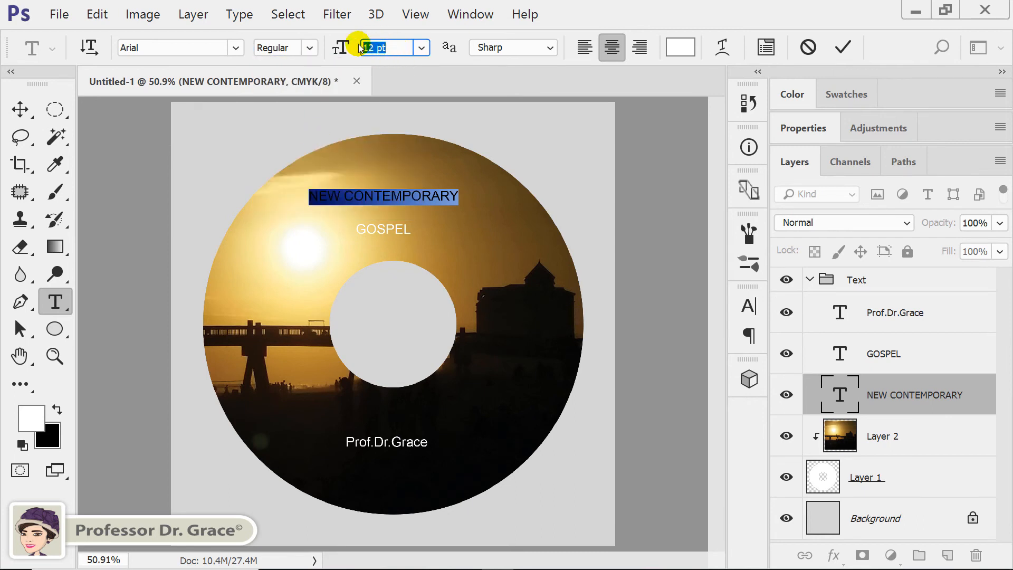
click(393, 192)
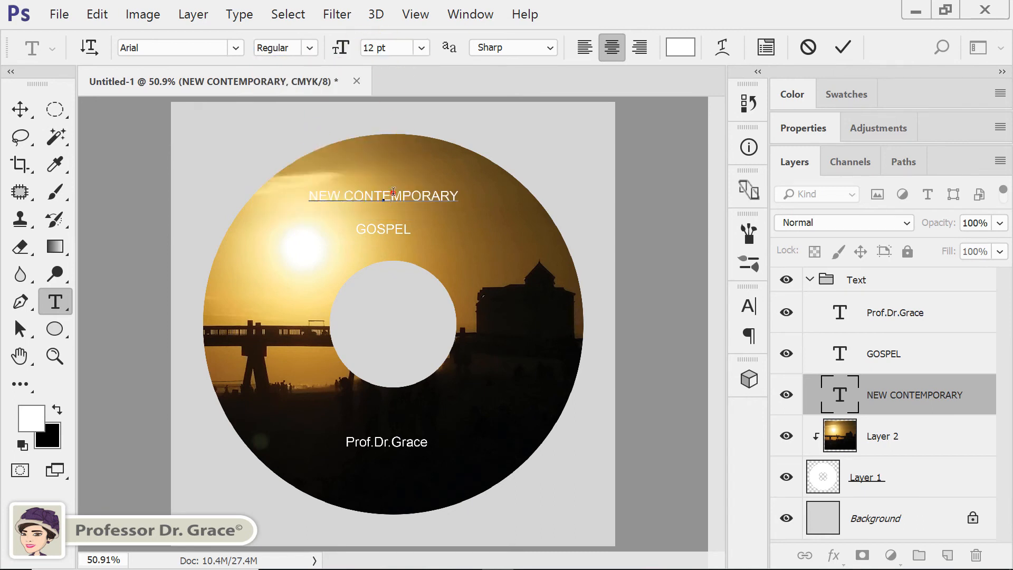
Move the "NEW CONTEMPORARY" text slightly up and right so it sits centered above the disc's hole
click(20, 109)
click(362, 199)
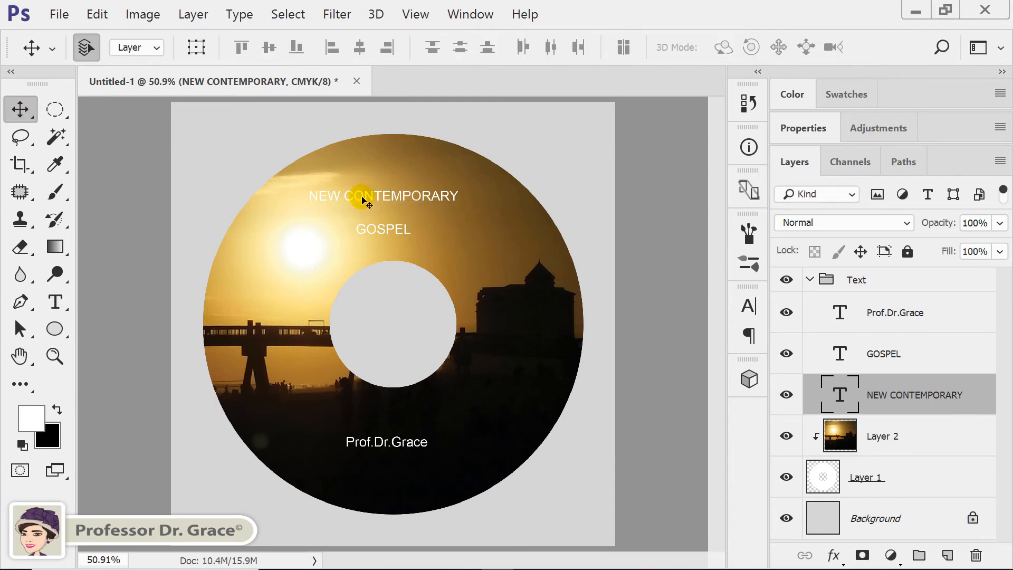
drag(368, 198, 373, 189)
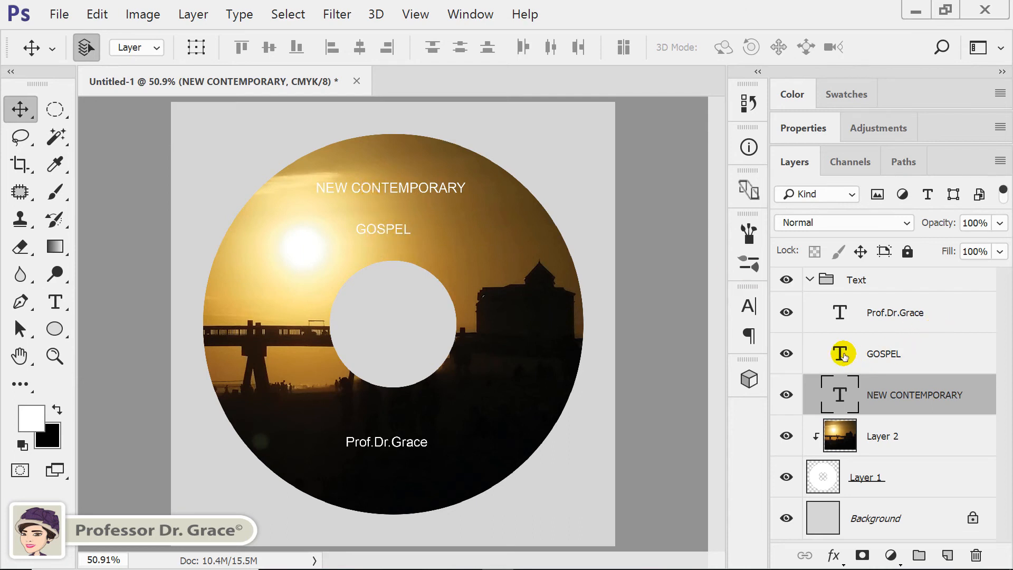
Set the "GOSPEL" text to the Nyala font at 56 pt
click(843, 355)
double_click(840, 357)
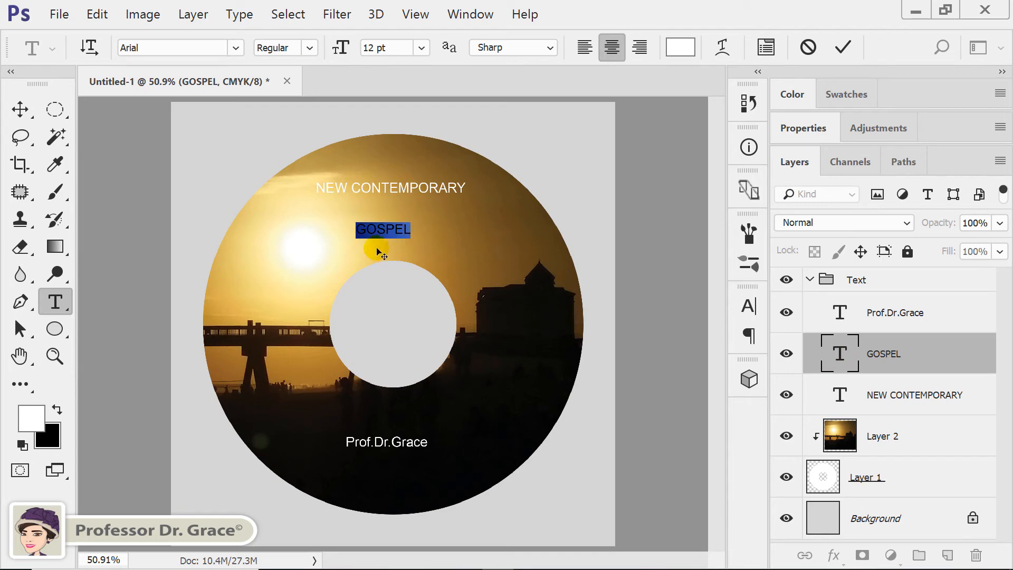
click(236, 49)
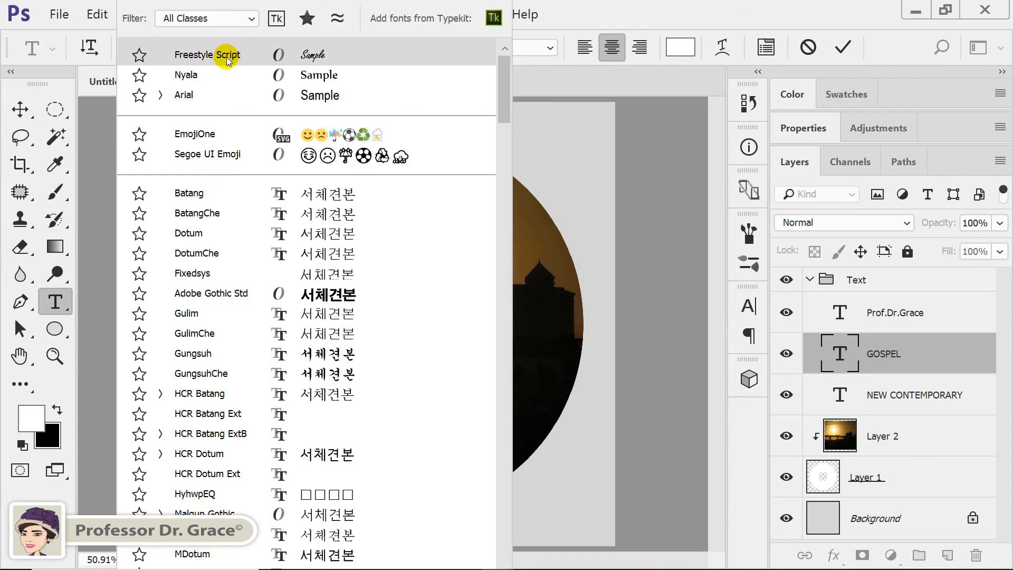
click(218, 77)
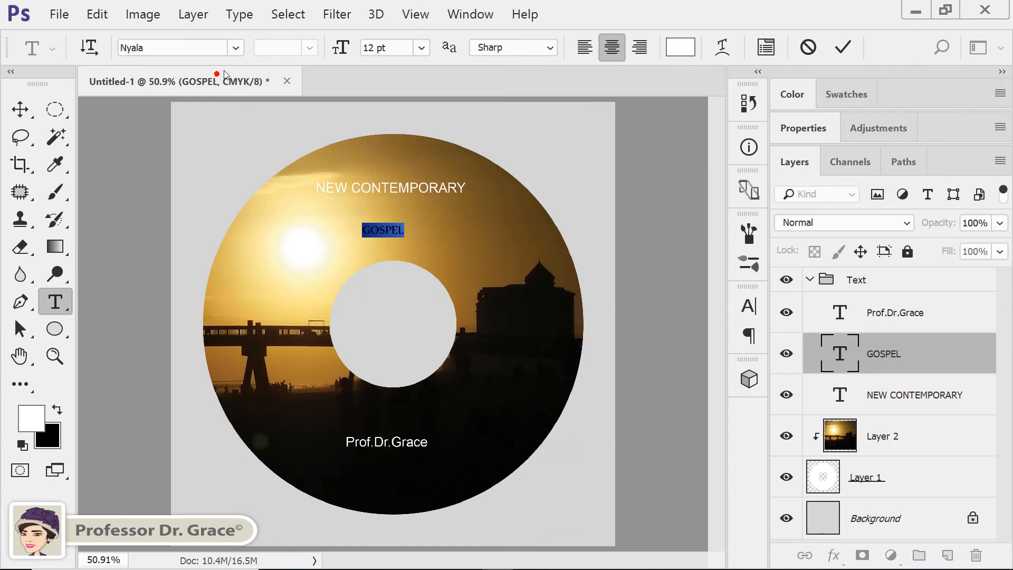
click(391, 49)
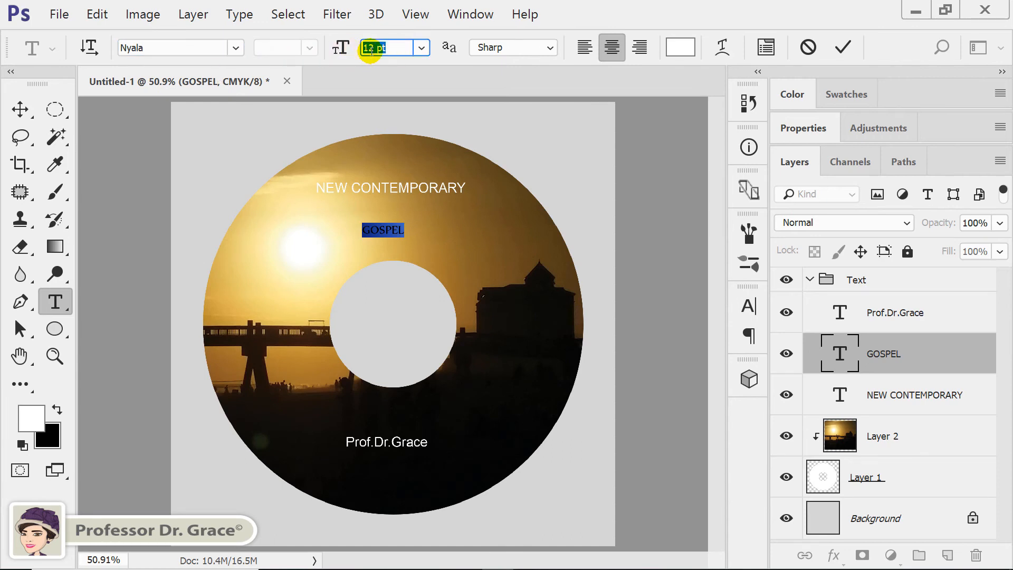
text(56)
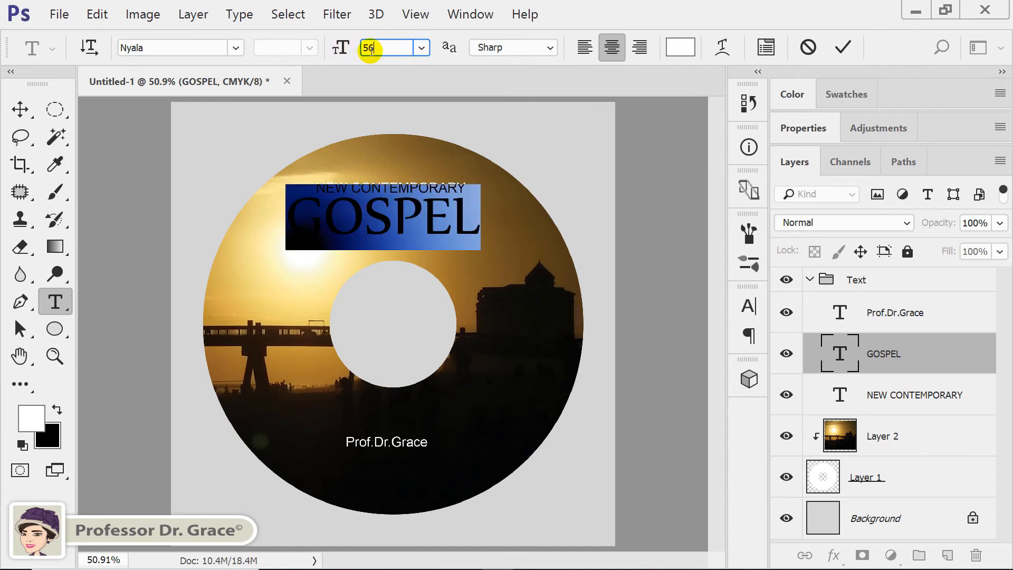
key(Return)
click(383, 219)
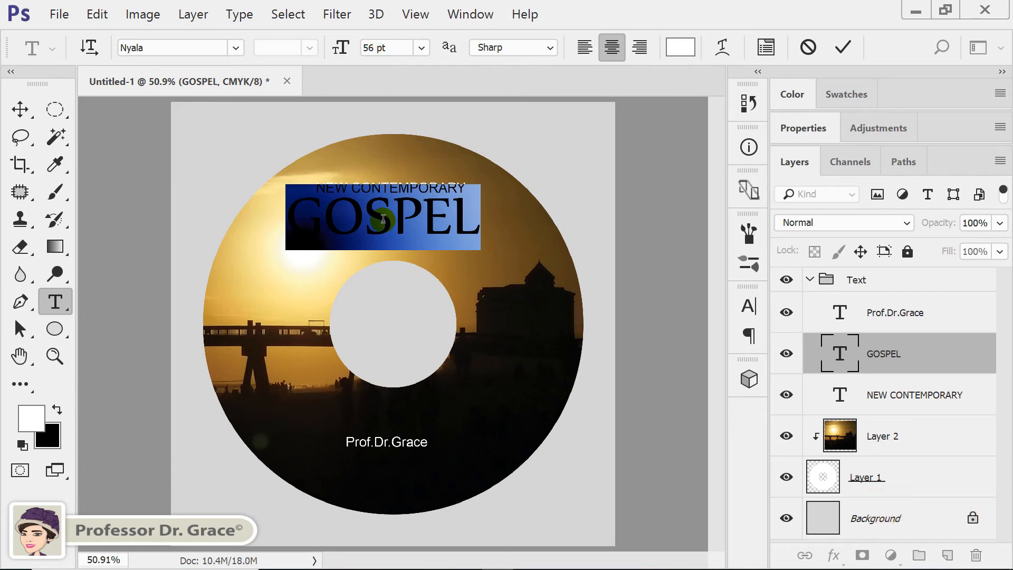
Move the enlarged "GOSPEL" text slightly down and right, placing it between "NEW CONTEMPORARY" and the hole
click(18, 107)
click(378, 226)
drag(384, 221, 392, 233)
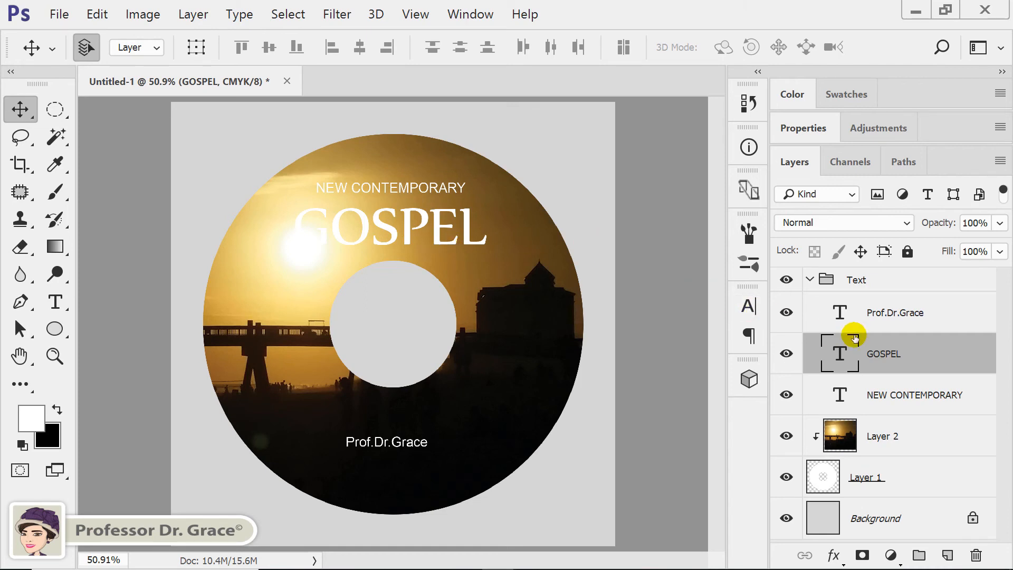
Give the GOSPEL layer a black Multiply drop shadow with 35% opacity, 90° angle, 0 px distance, 0% spread and 25 px size
double_click(964, 358)
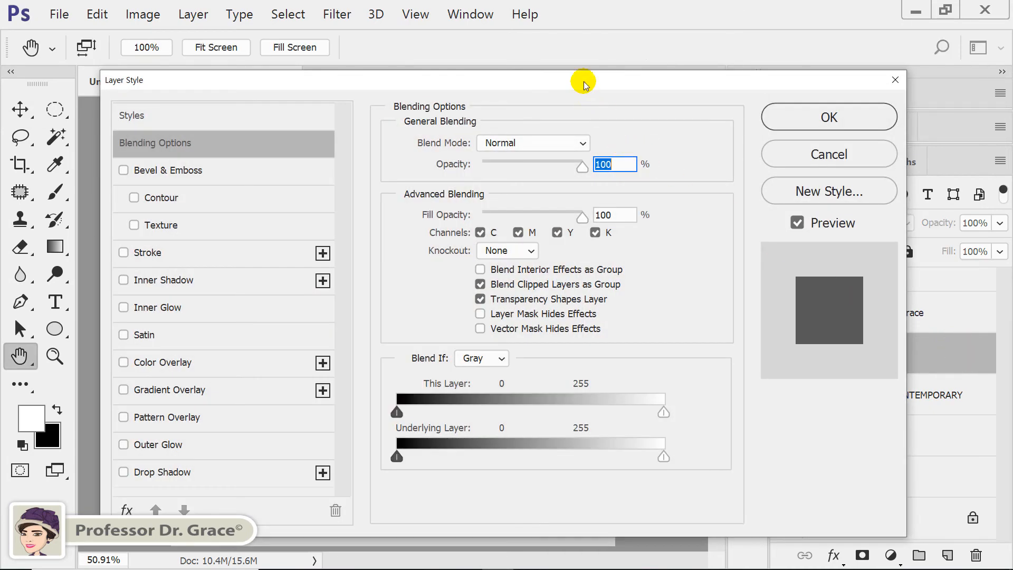
drag(584, 82, 624, 83)
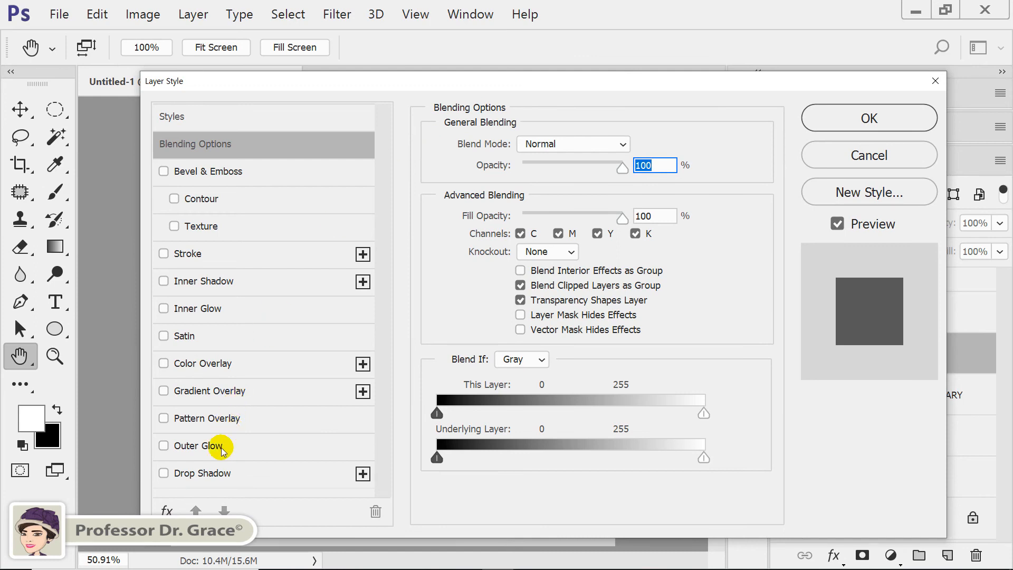
click(200, 475)
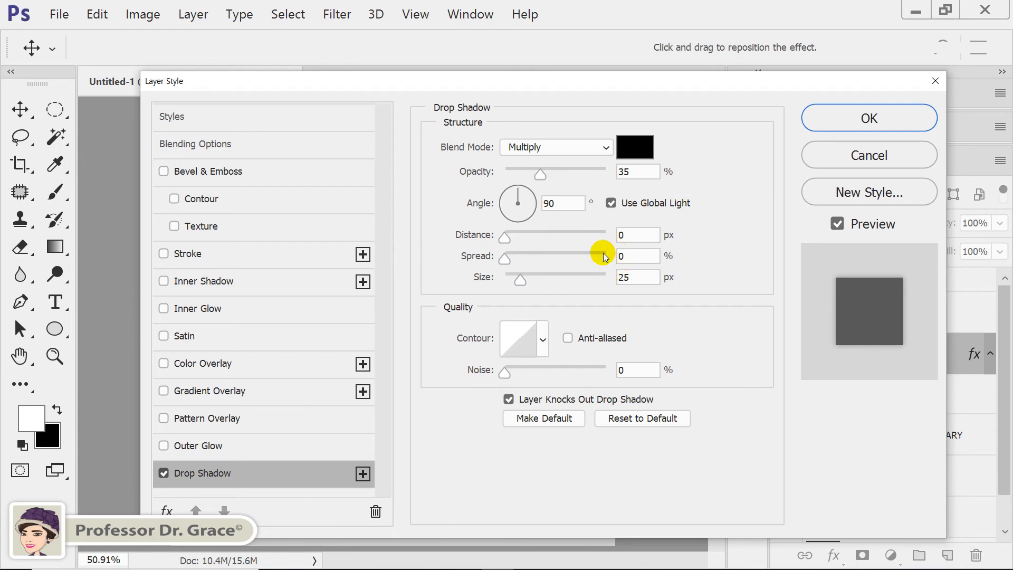
click(640, 280)
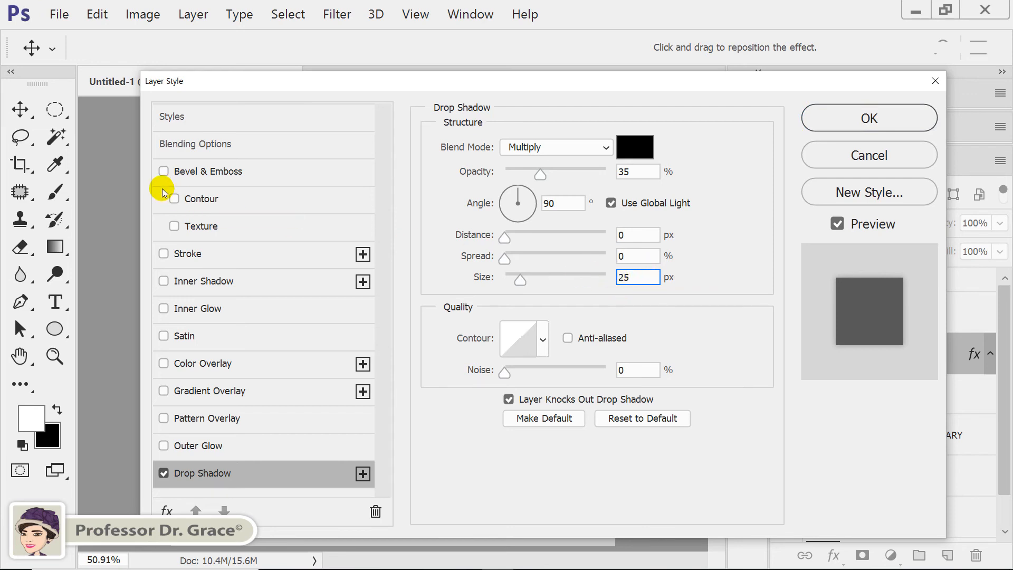
Add Bevel & Emboss to the GOSPEL layer with Emboss style, Smooth technique, 50% depth, Up direction, 2 px size and 0 px soften
click(205, 177)
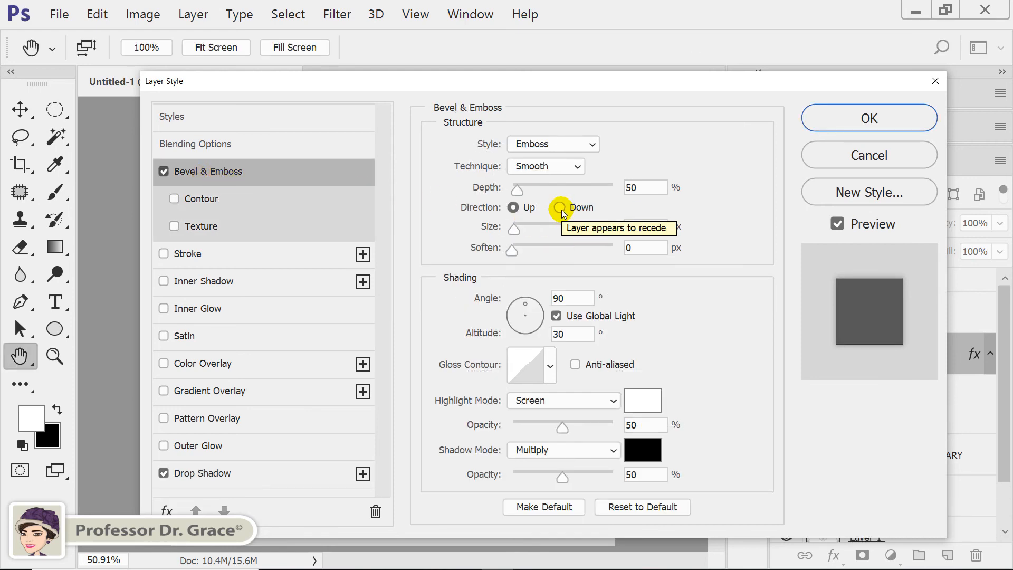
click(572, 148)
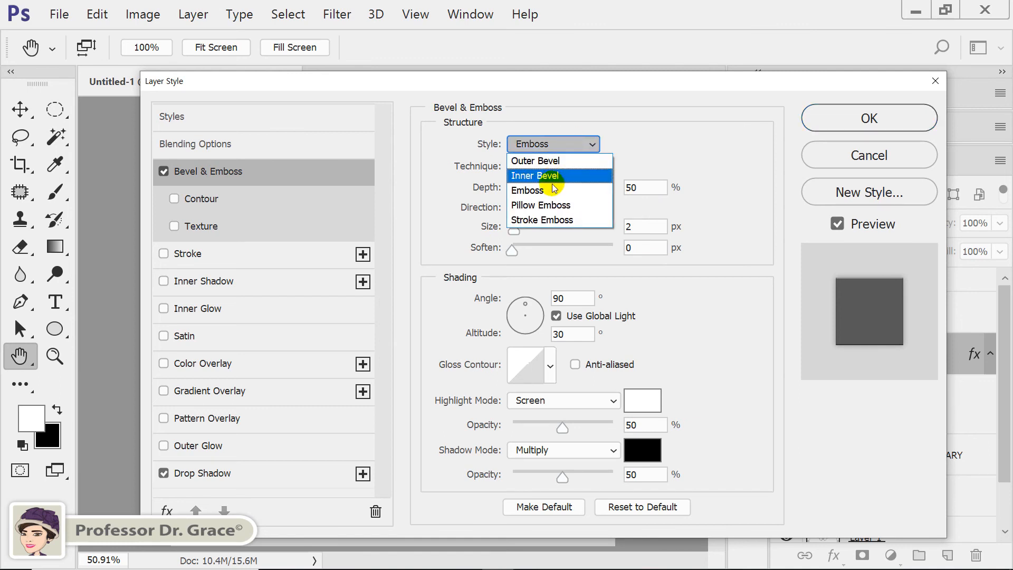
click(533, 190)
click(513, 208)
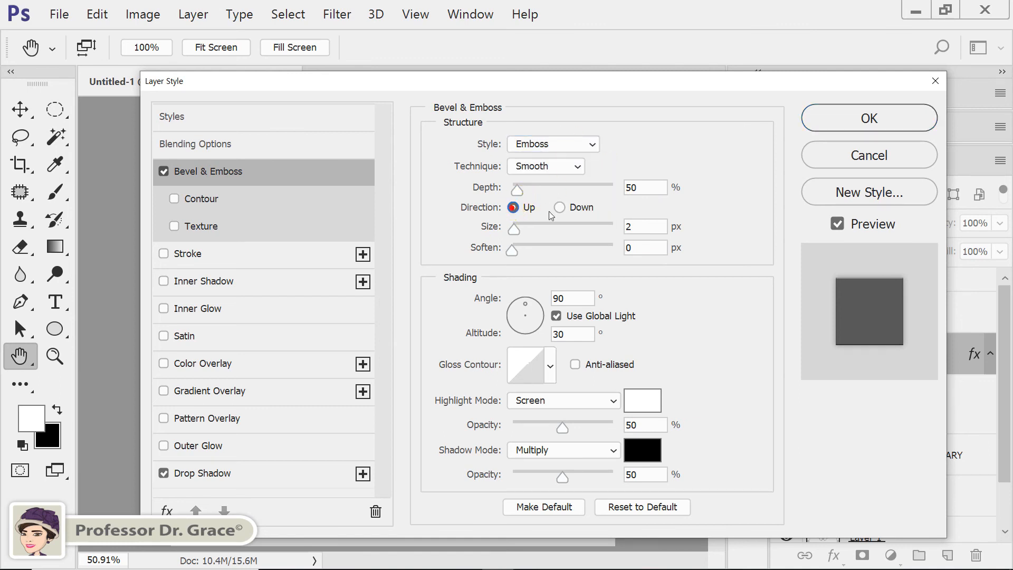
click(636, 226)
drag(636, 227, 628, 227)
click(647, 249)
click(647, 255)
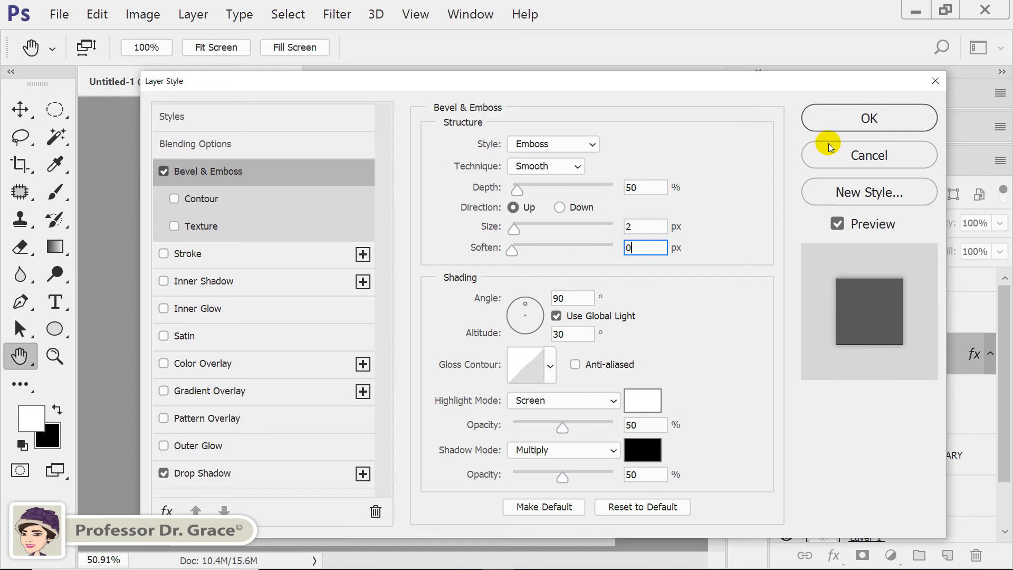
click(843, 119)
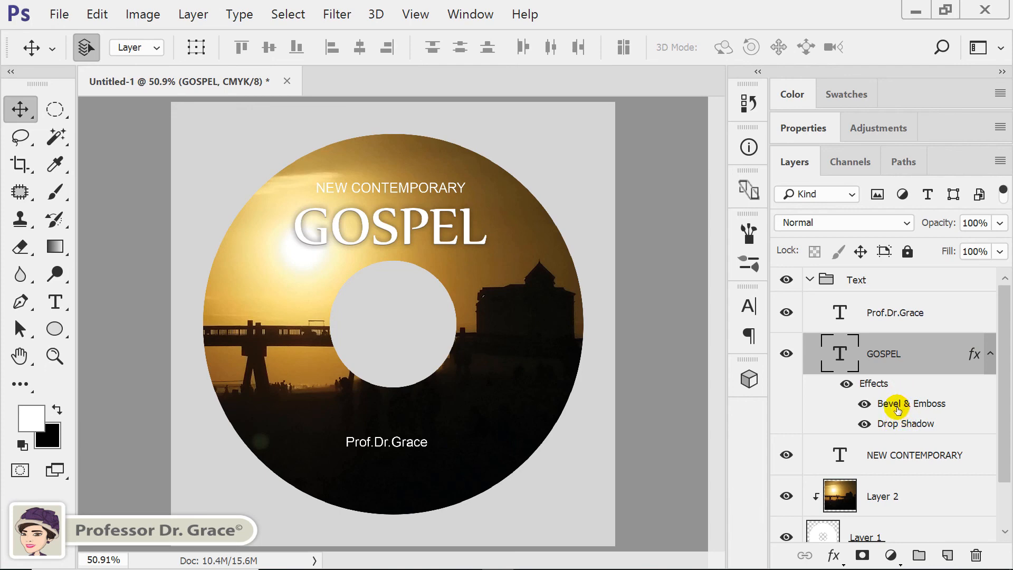
Compare the "GOSPEL" text with and without all its effects, the Bevel & Emboss alone, and the Drop Shadow alone
click(846, 384)
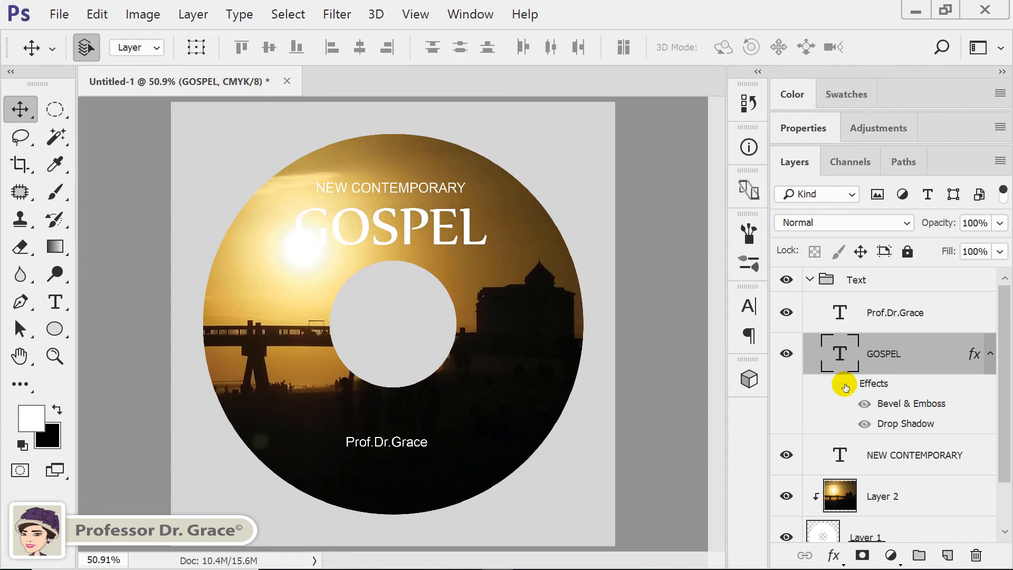
click(847, 385)
click(865, 404)
click(864, 405)
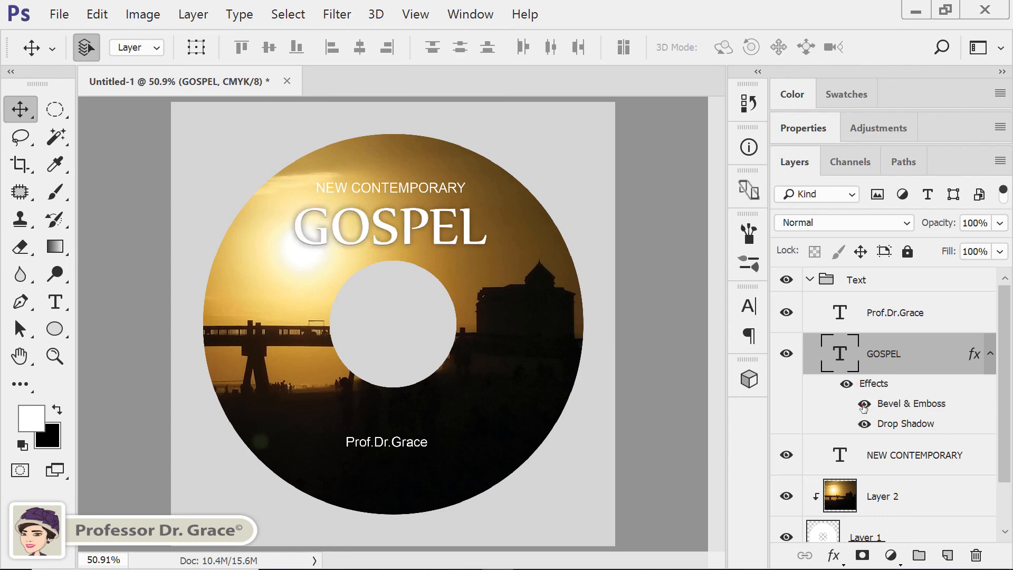
click(865, 424)
click(865, 425)
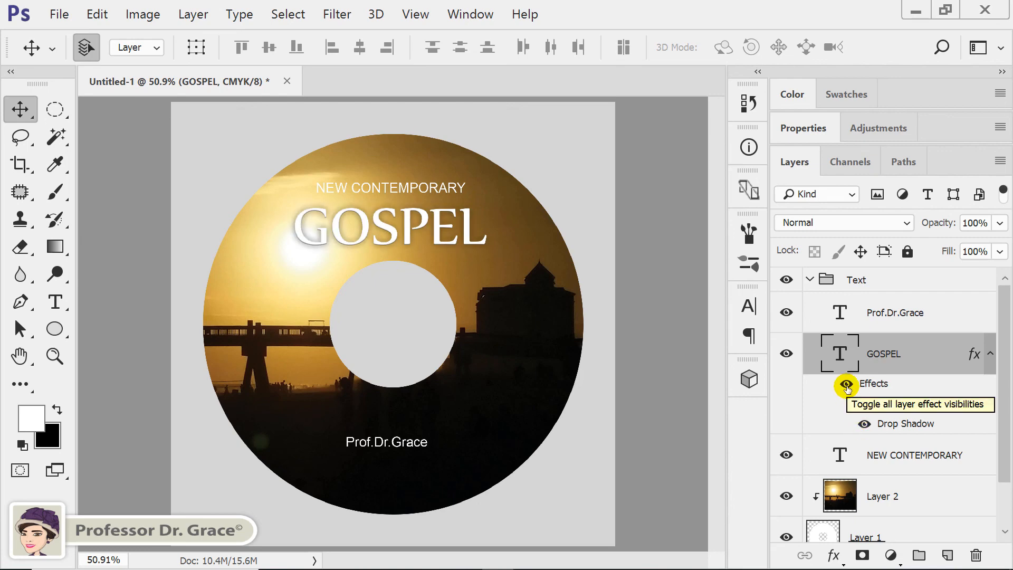
Set the artist name text below the hole to the Freestyle Script font at 38 pt
click(841, 315)
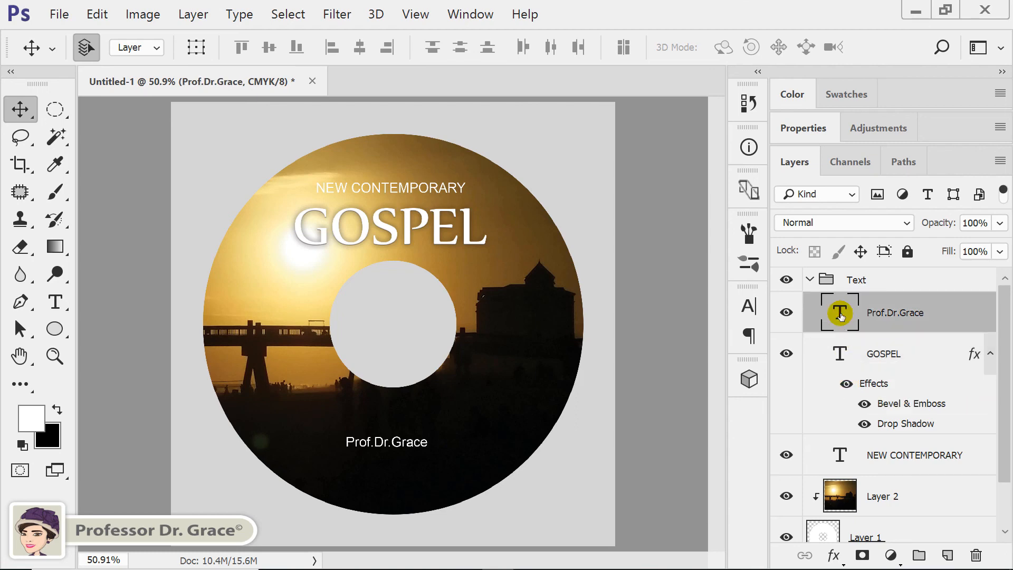
double_click(840, 315)
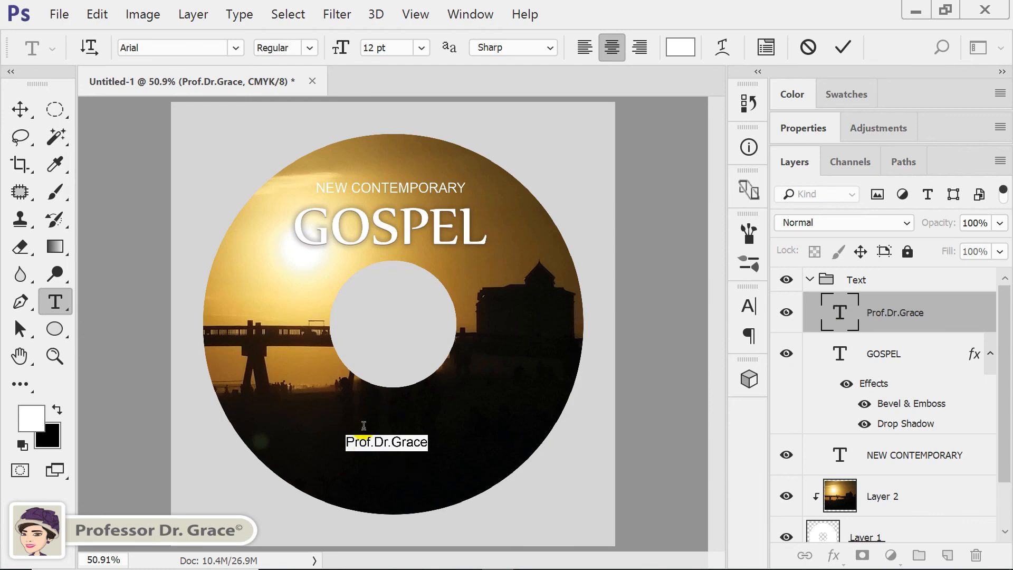
click(234, 47)
drag(234, 47, 234, 77)
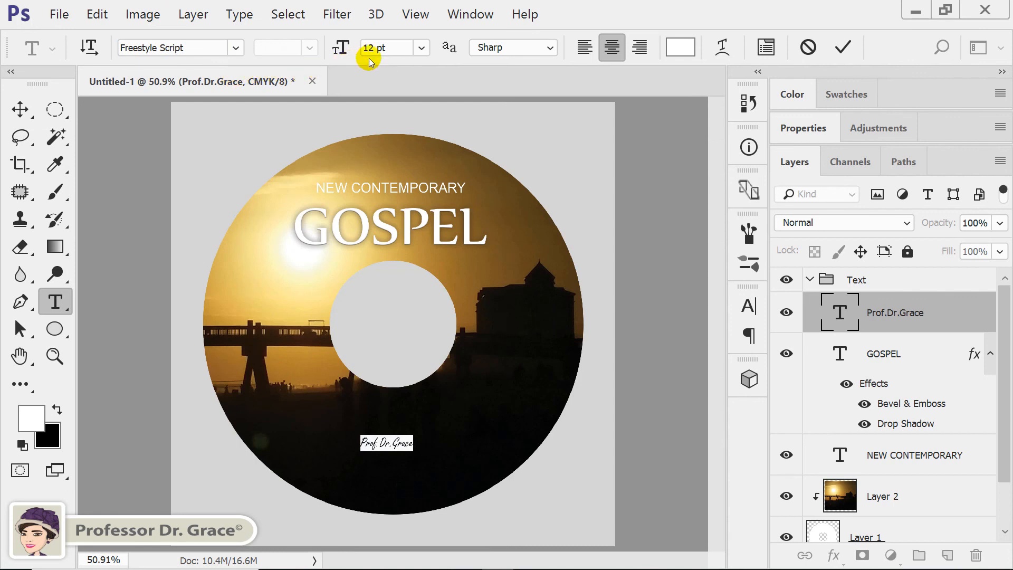
click(396, 47)
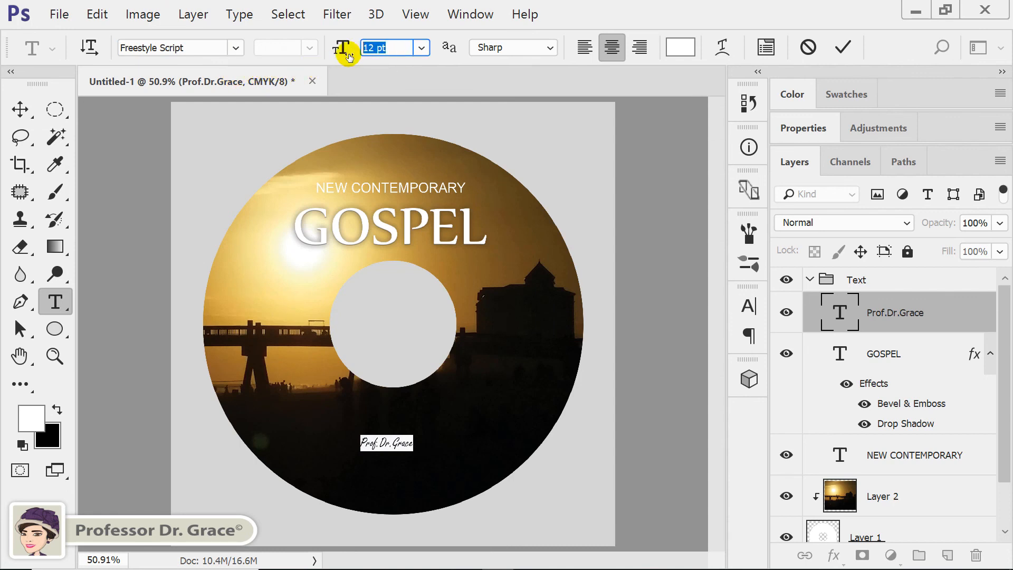
text(38)
key(Return)
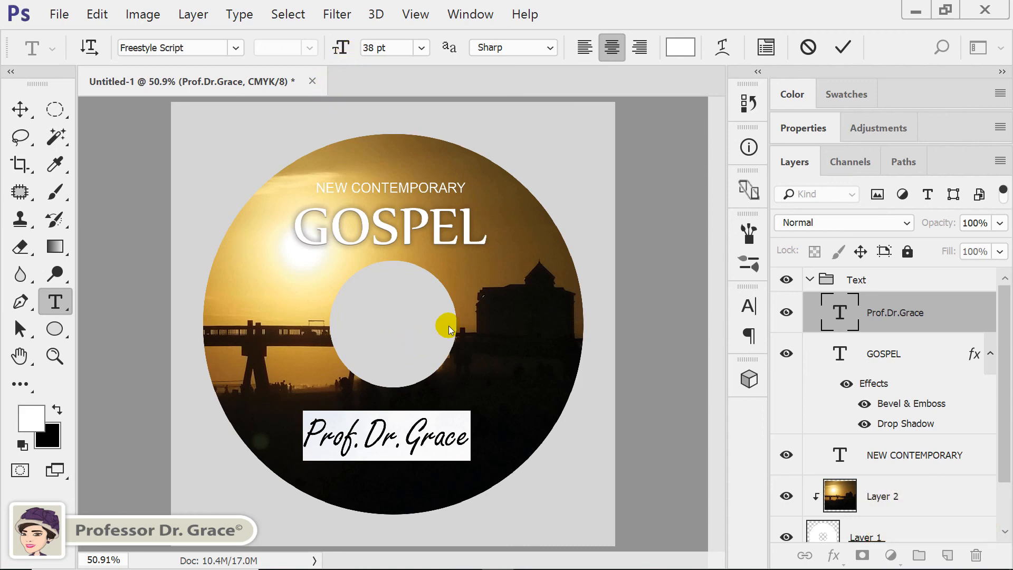
Recolor the artist name text with a golden brown sampled from the disc's sunset image (H 36°, S 72%, B 54%)
click(681, 46)
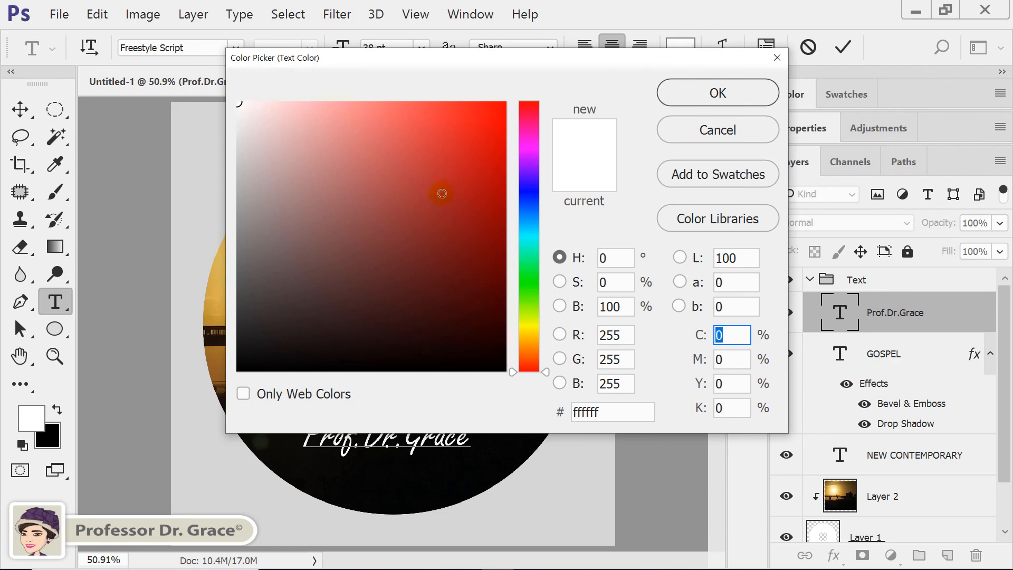
drag(475, 57, 404, 249)
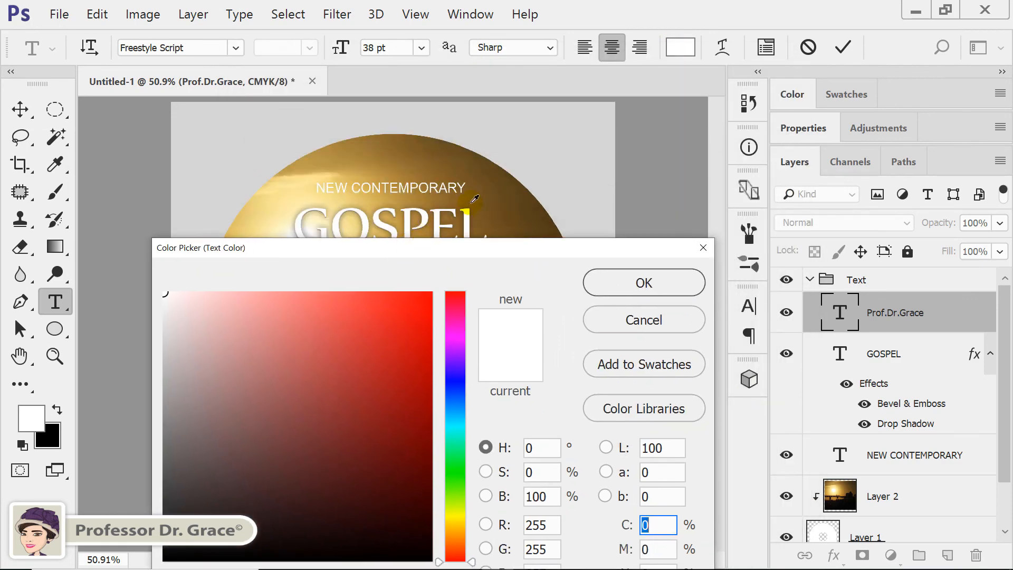
drag(471, 249, 465, 312)
click(493, 254)
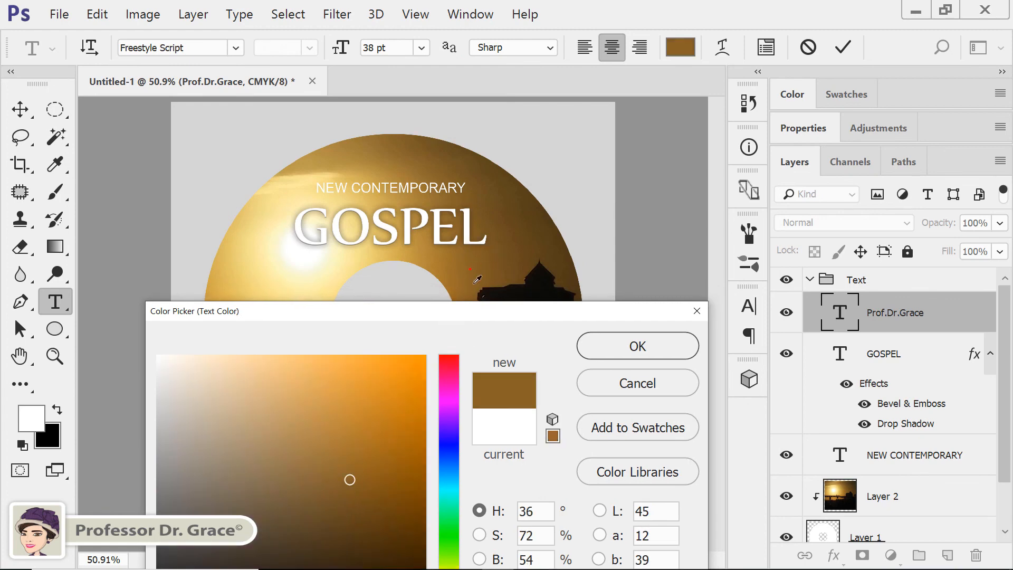
click(629, 344)
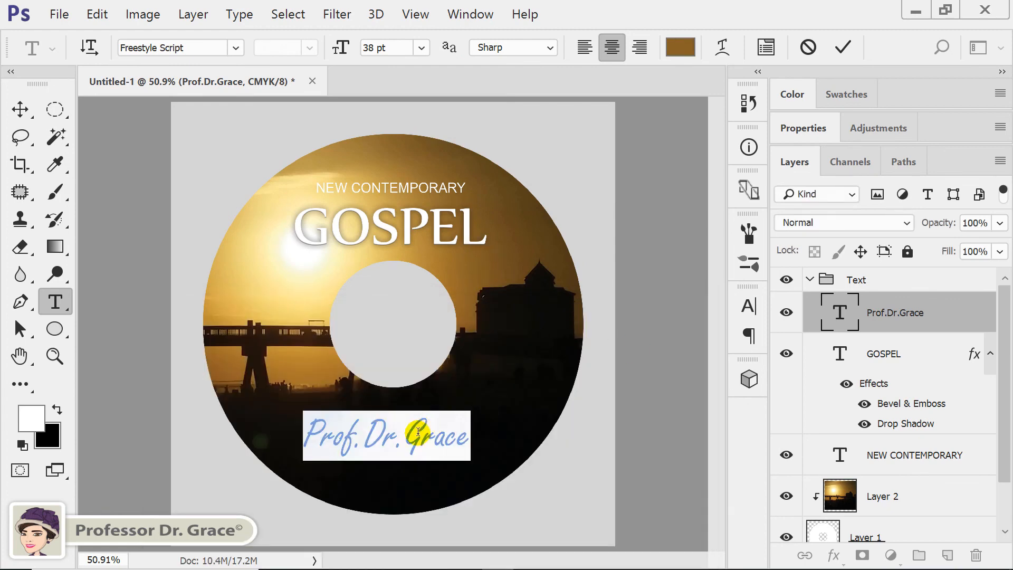
click(20, 110)
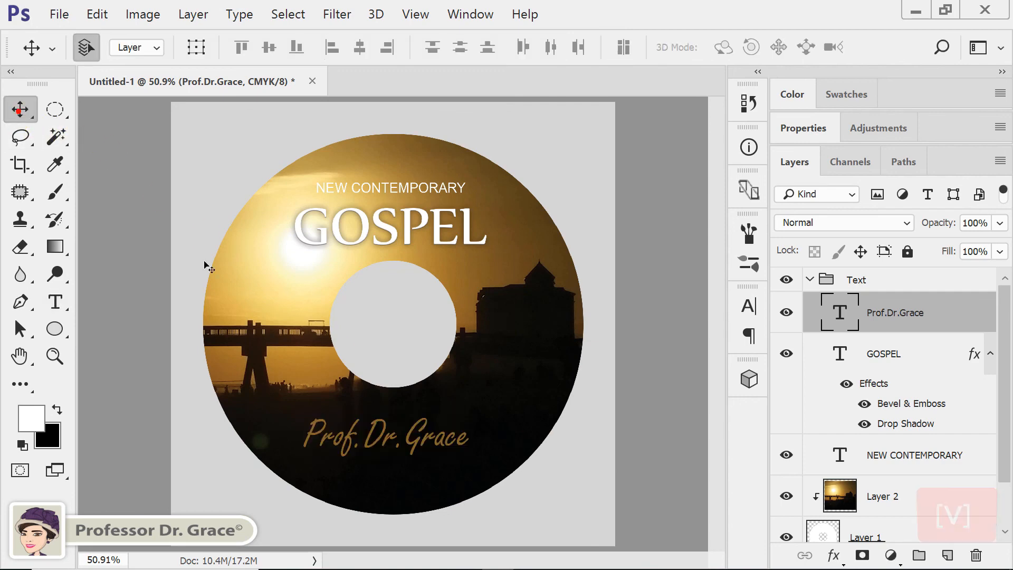
Rotate the artist name text to about -11.5° and move it to the lower-right part of the disc
key(ctrl+t)
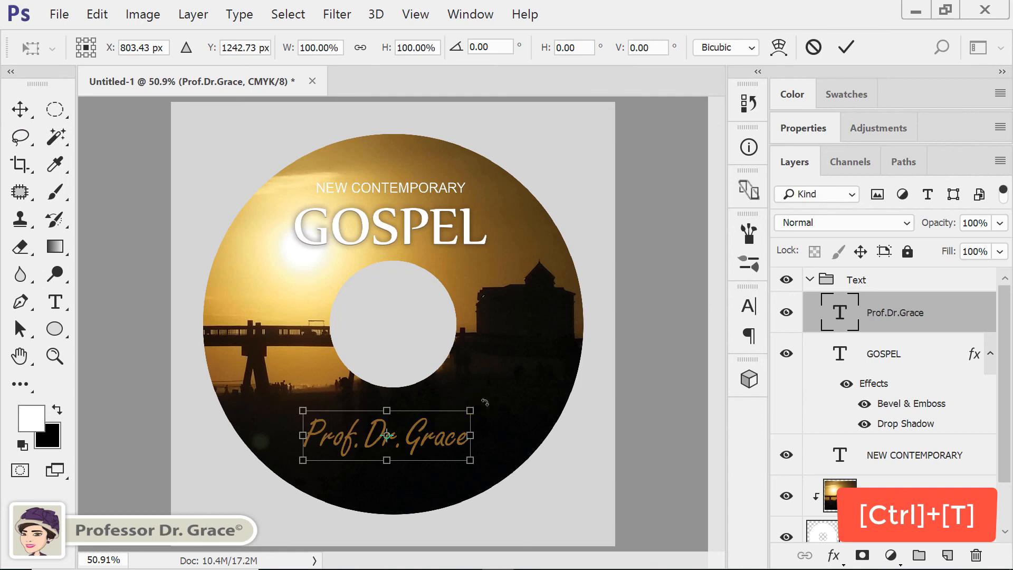
drag(485, 402, 476, 383)
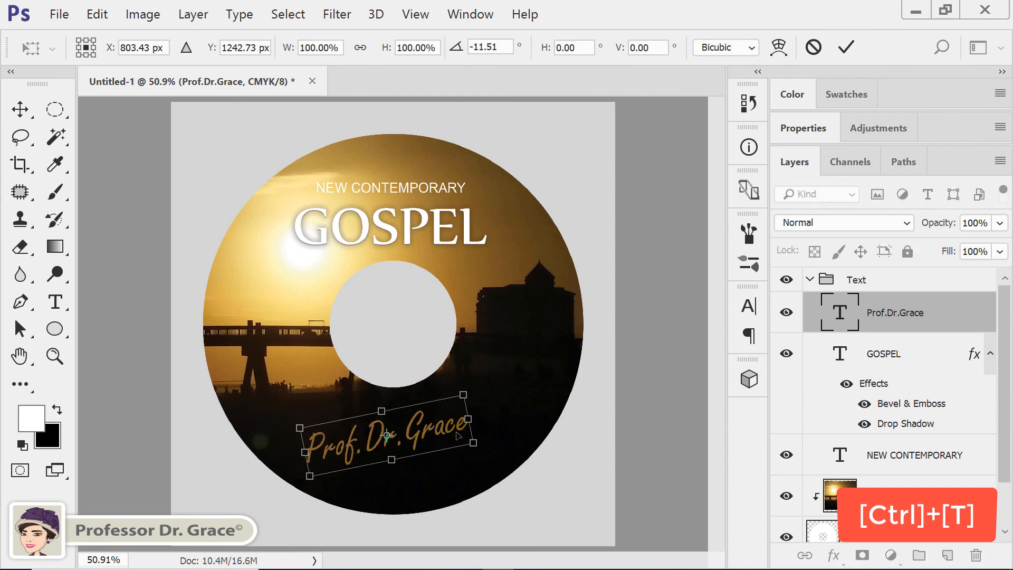
key(Return)
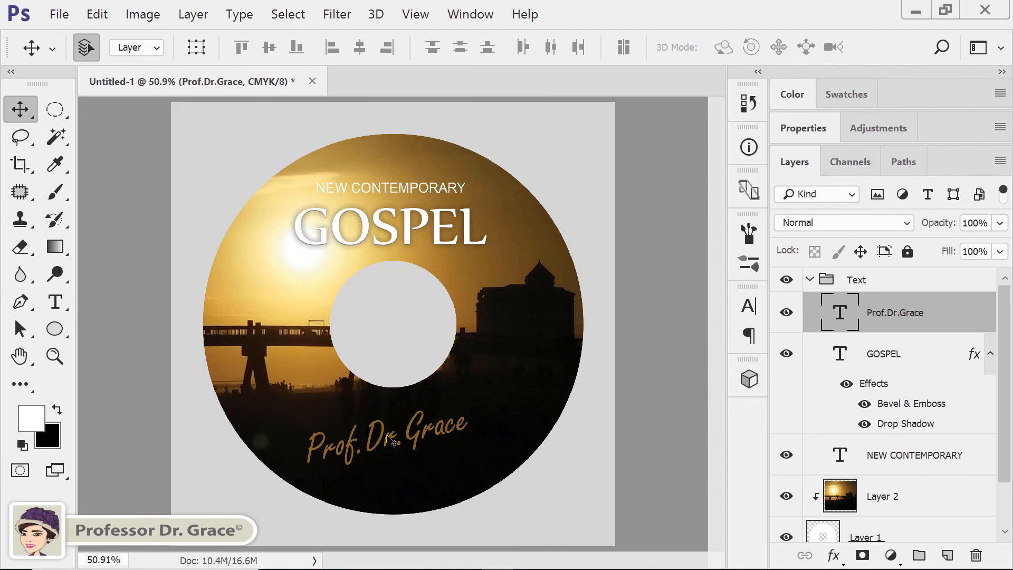
drag(391, 439, 452, 432)
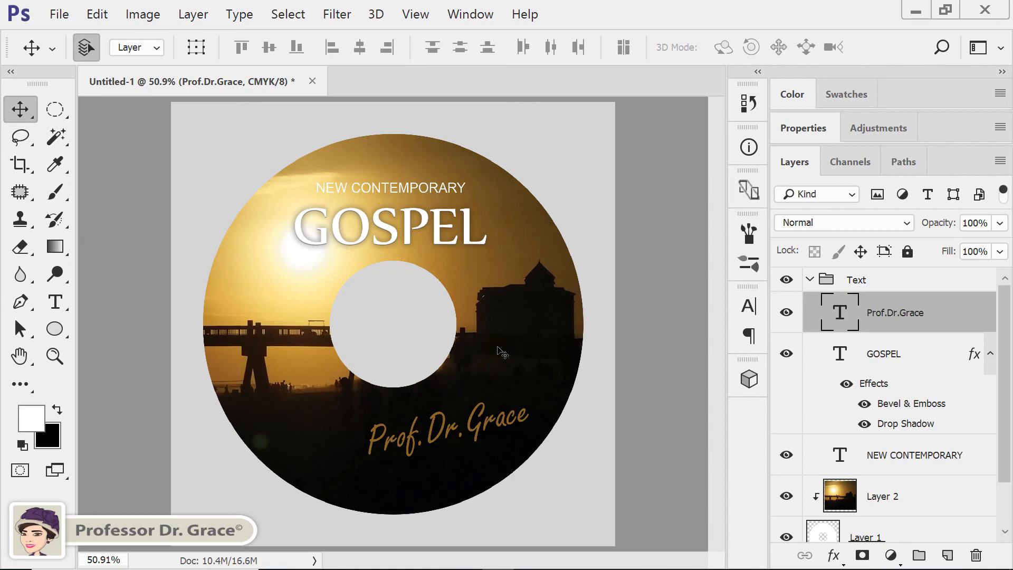
drag(606, 347, 637, 353)
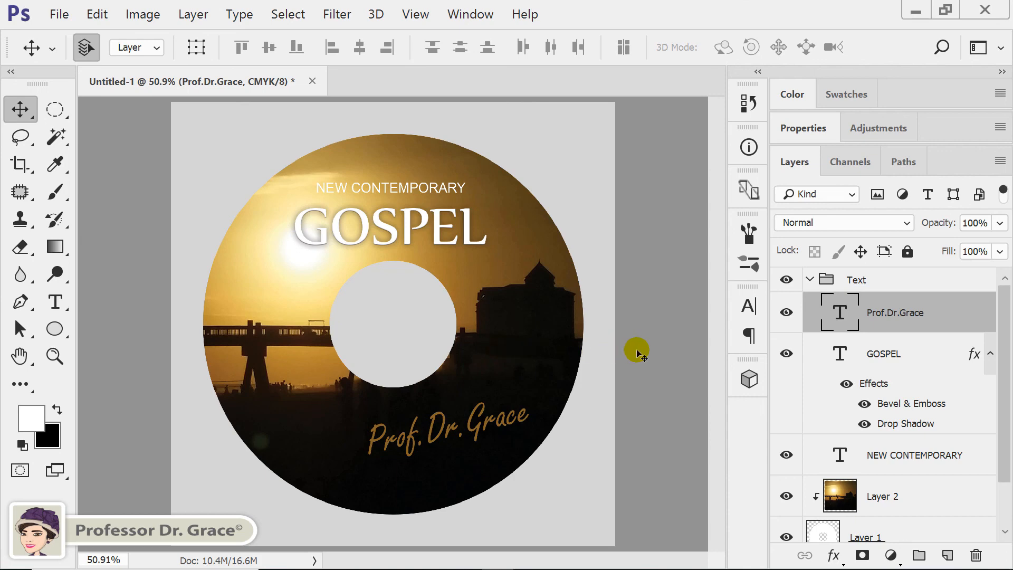